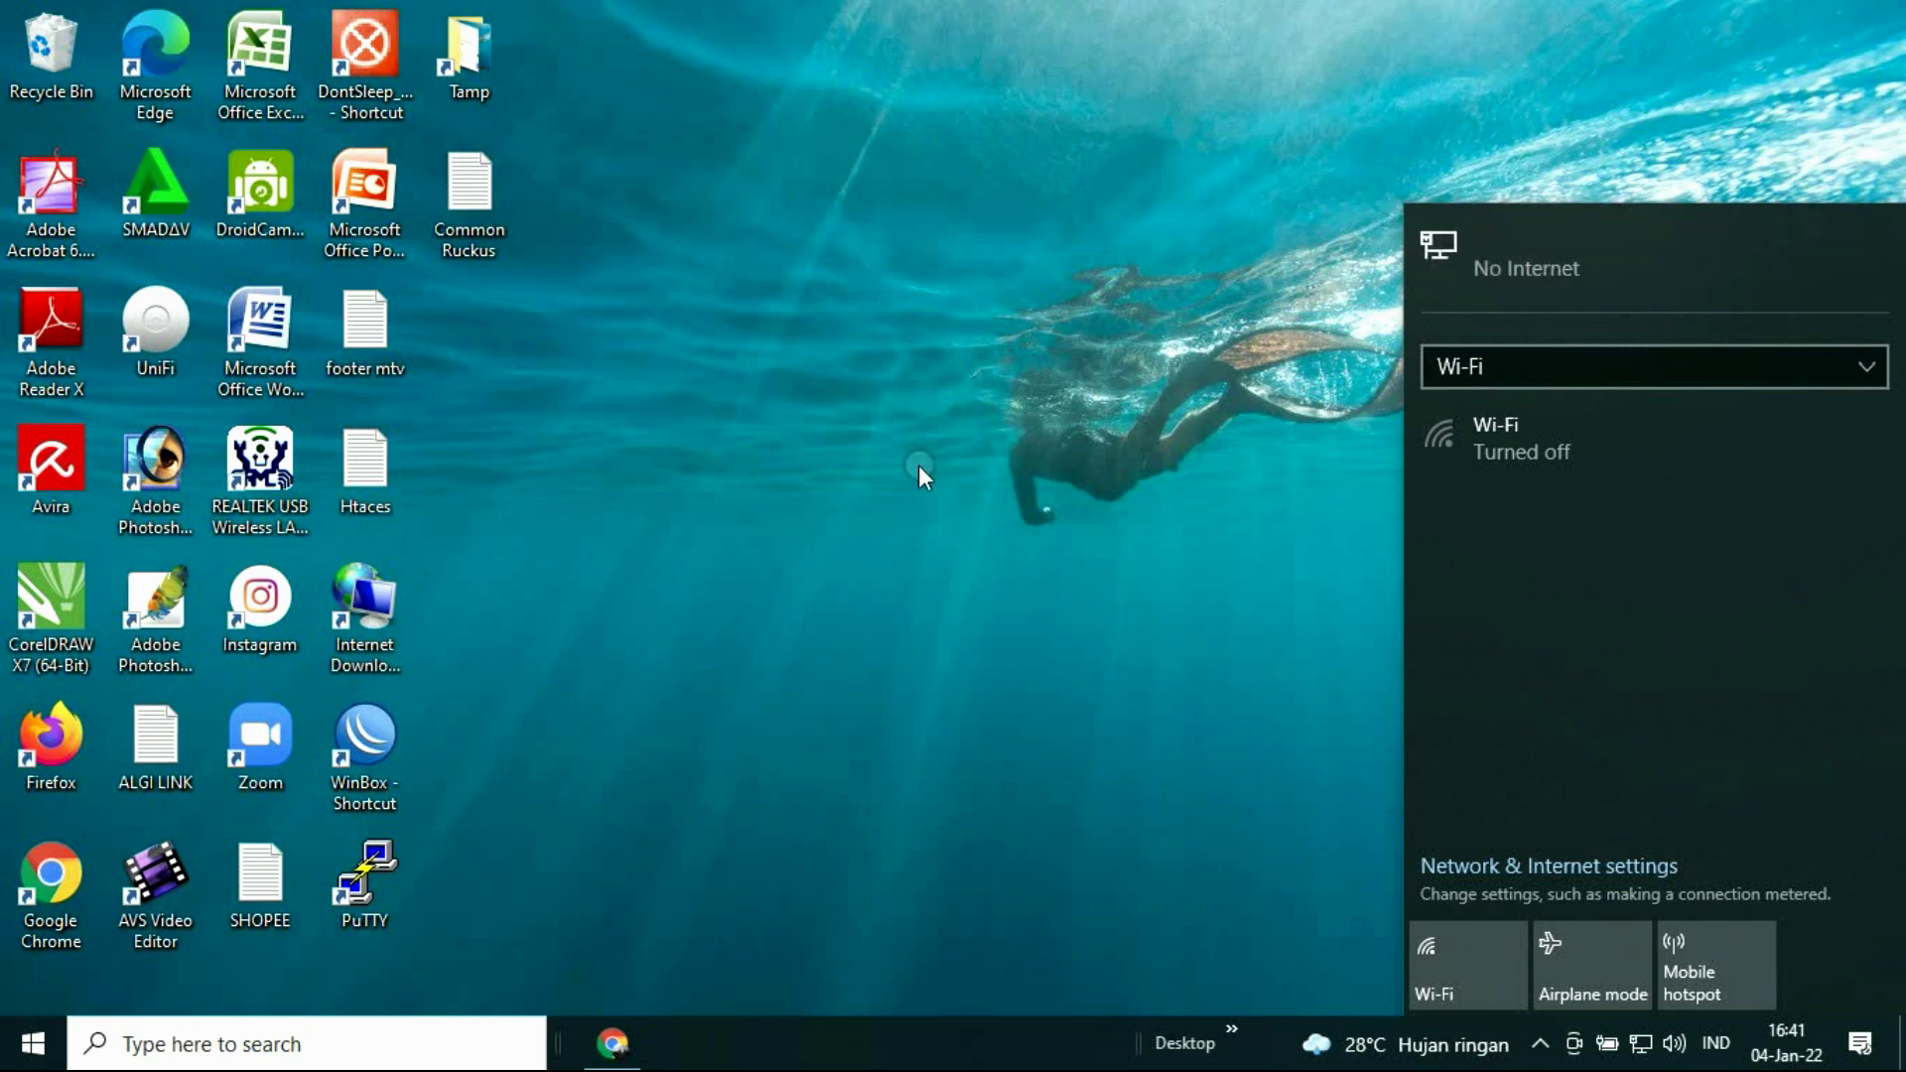
Step: Load 192.168.1.1 in Firefox and accept the self-signed certificate warning to reach the Cisco login page
left_click(67, 740)
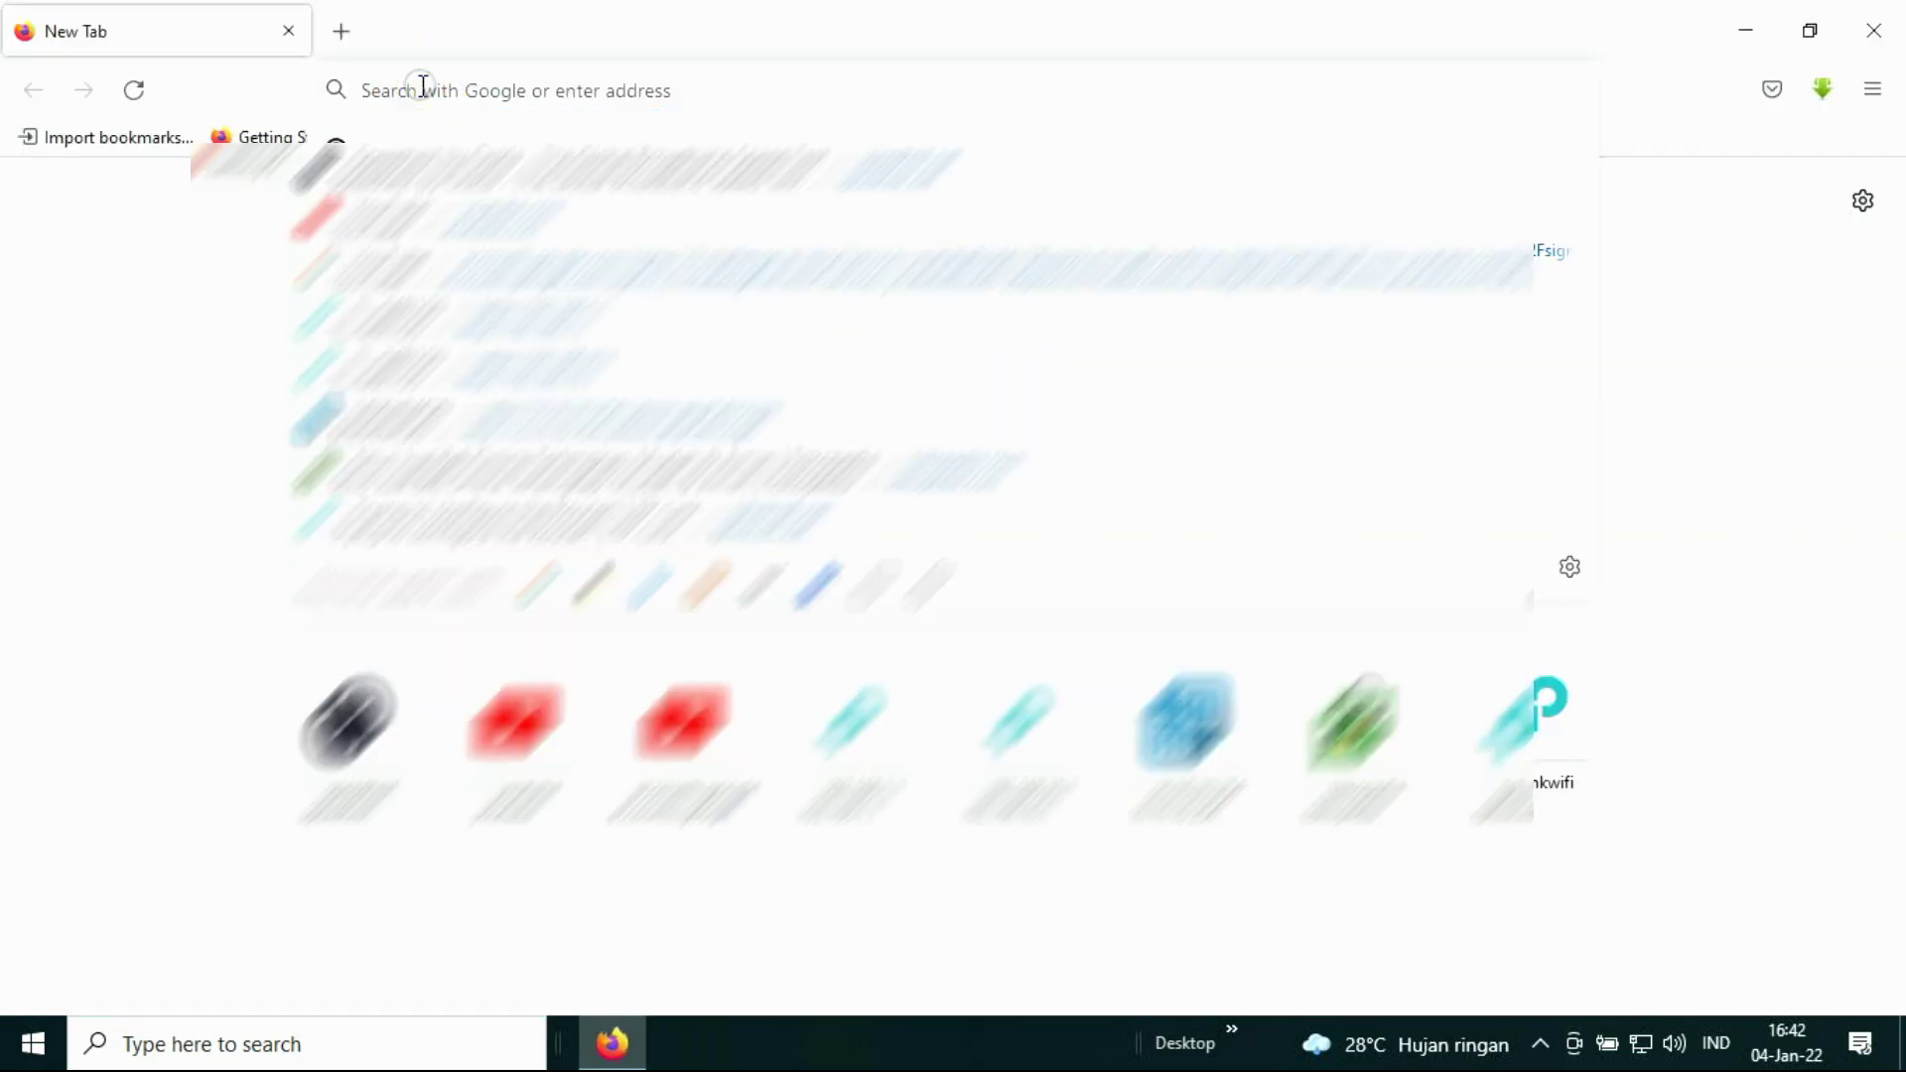
left_click(423, 86)
type("192.168.1.1/")
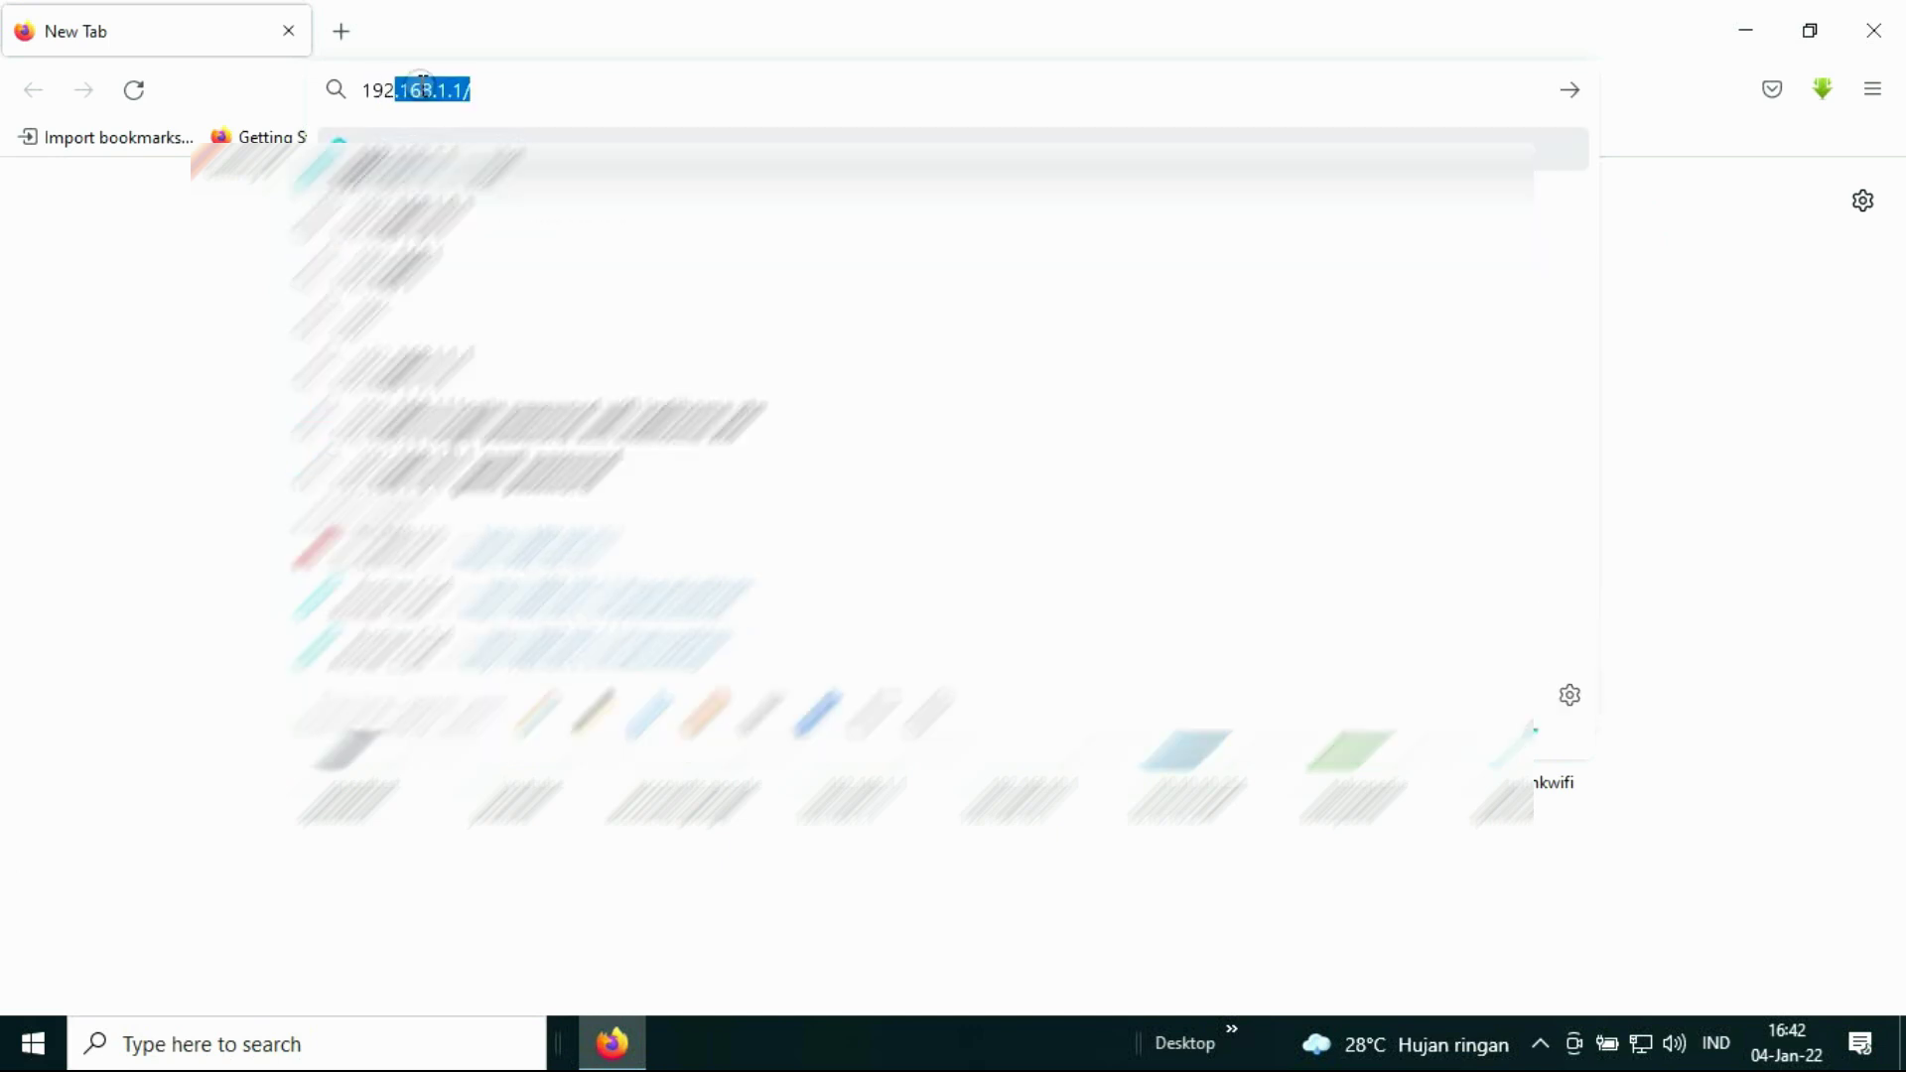
key("Return")
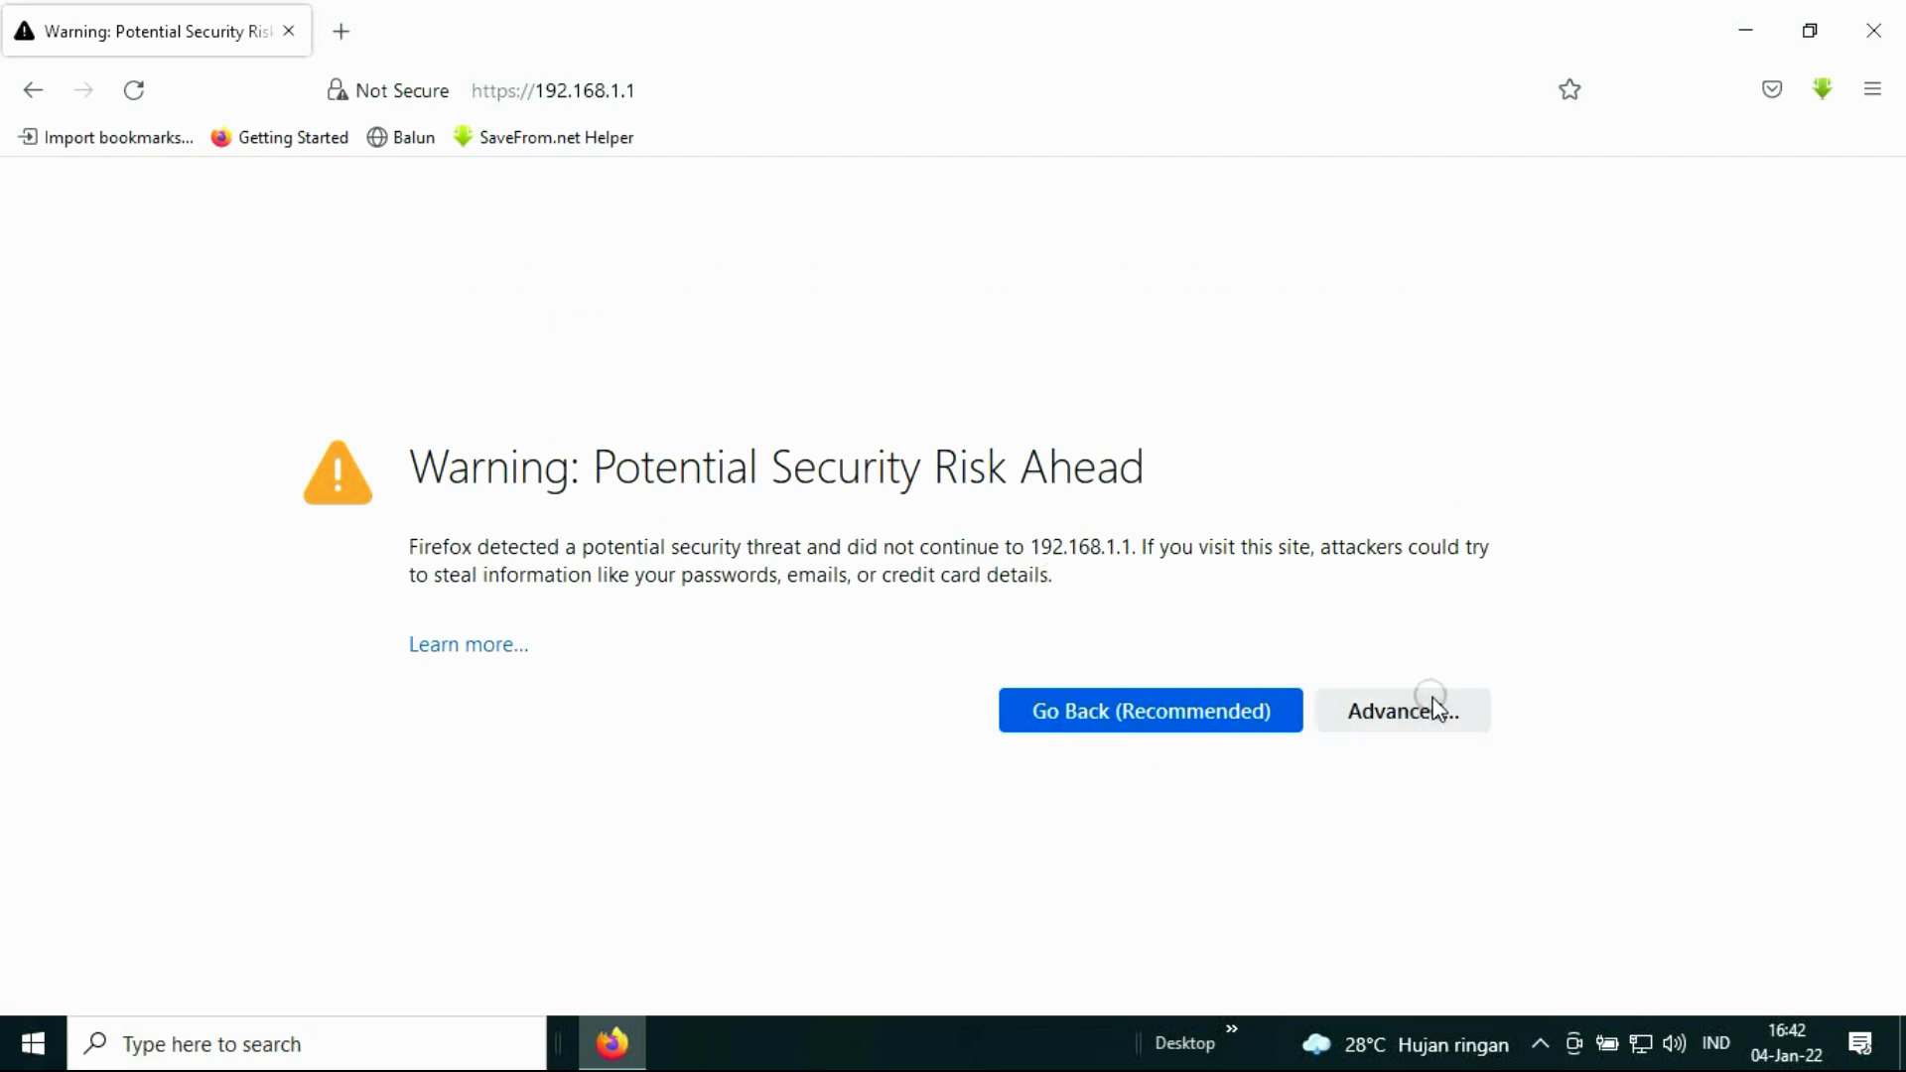
left_click(1377, 715)
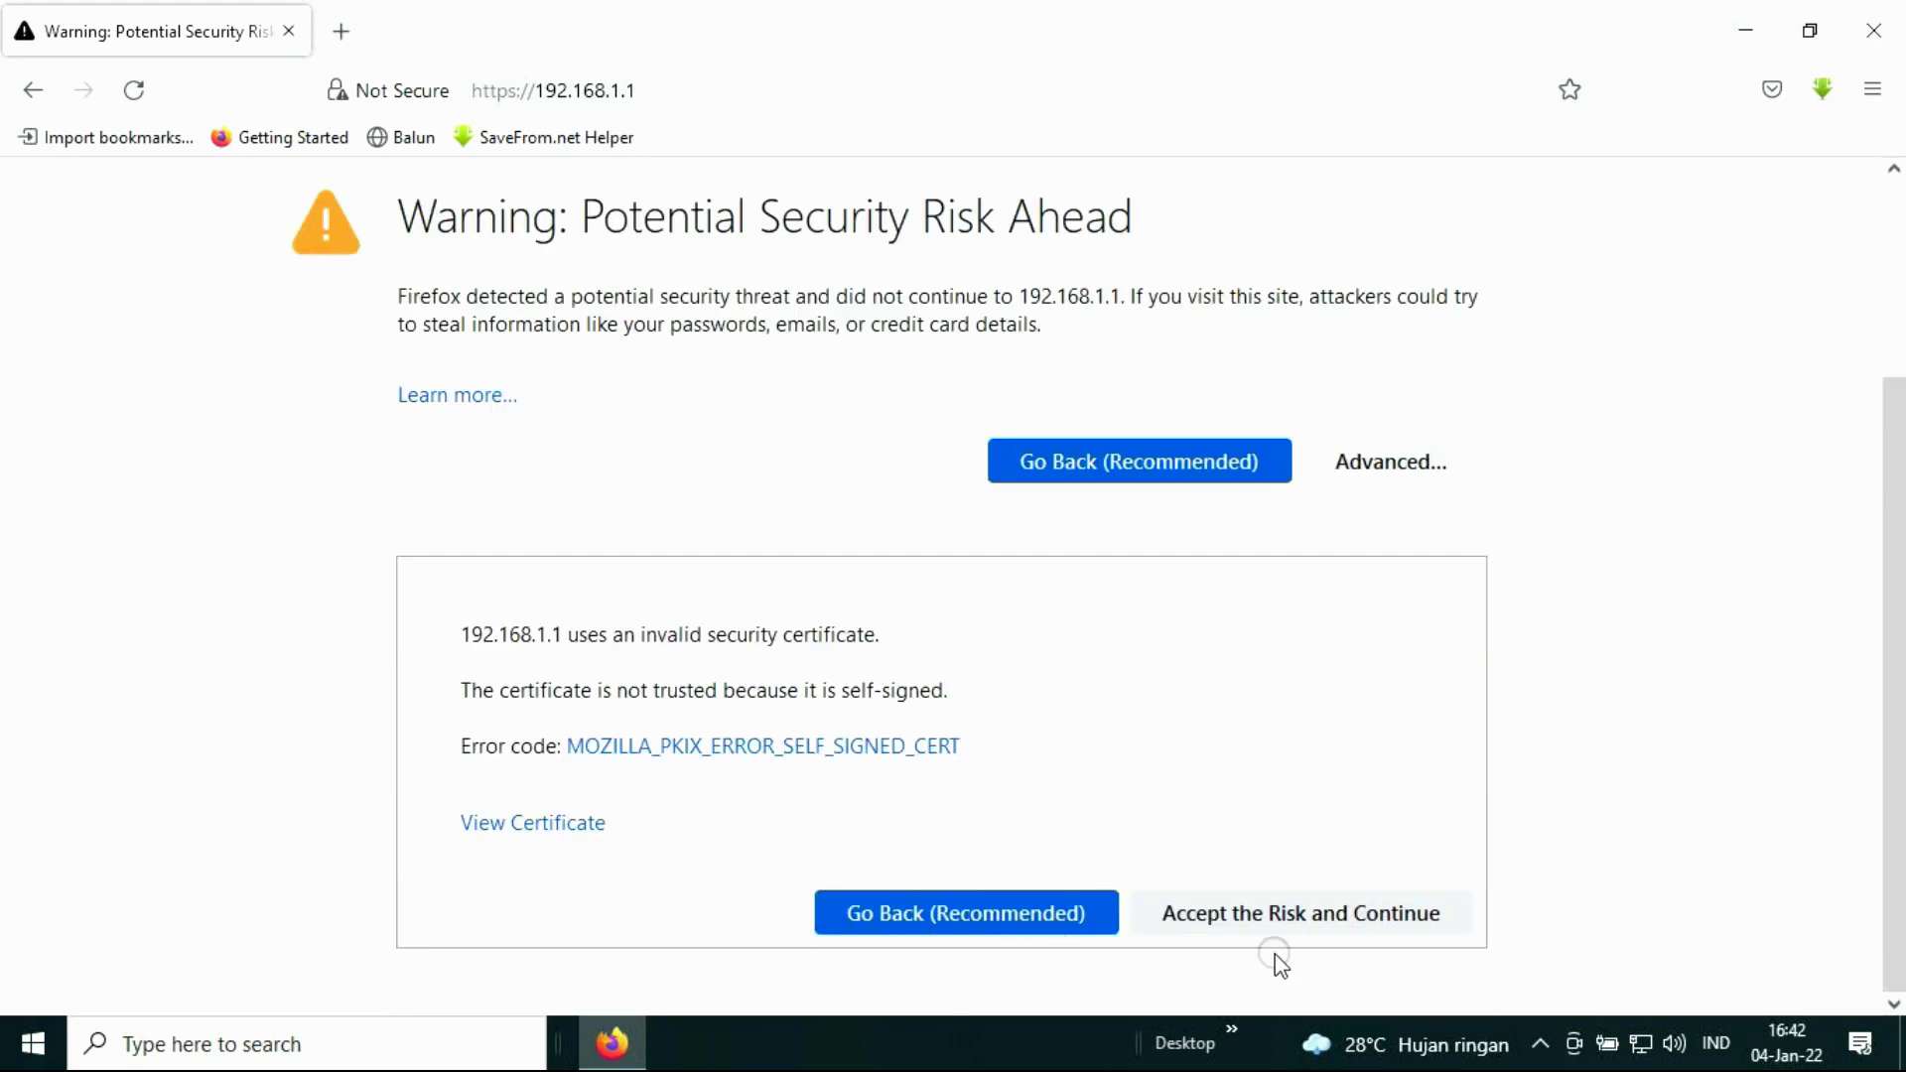
left_click(1280, 928)
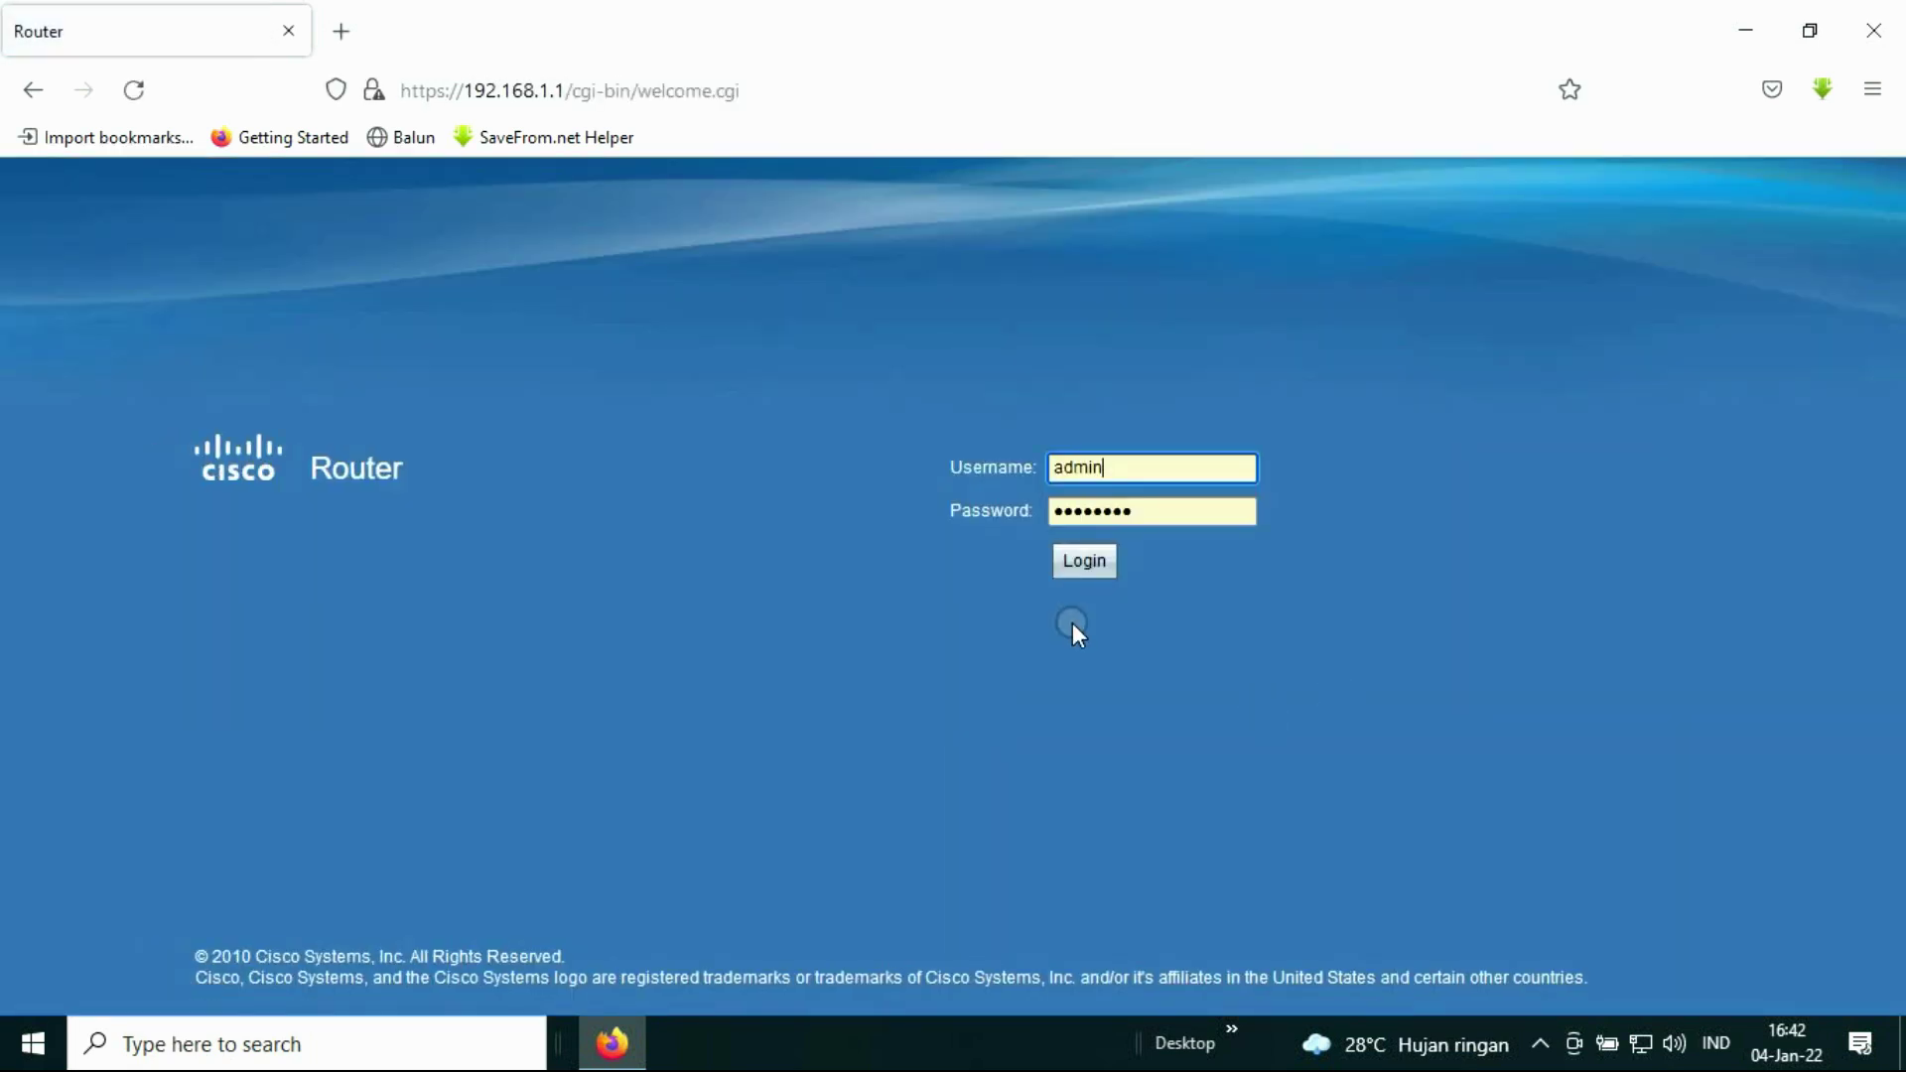
Step: Re-enter the router password, log in, and update the saved login in Firefox
left_click(1139, 510)
key("BackSpace")
key("BackSpace")
key("BackSpace")
key("BackSpace")
key("BackSpace")
key("BackSpace")
key("BackSpace")
key("BackSpace")
key("BackSpace")
type("admin")
left_click(1092, 561)
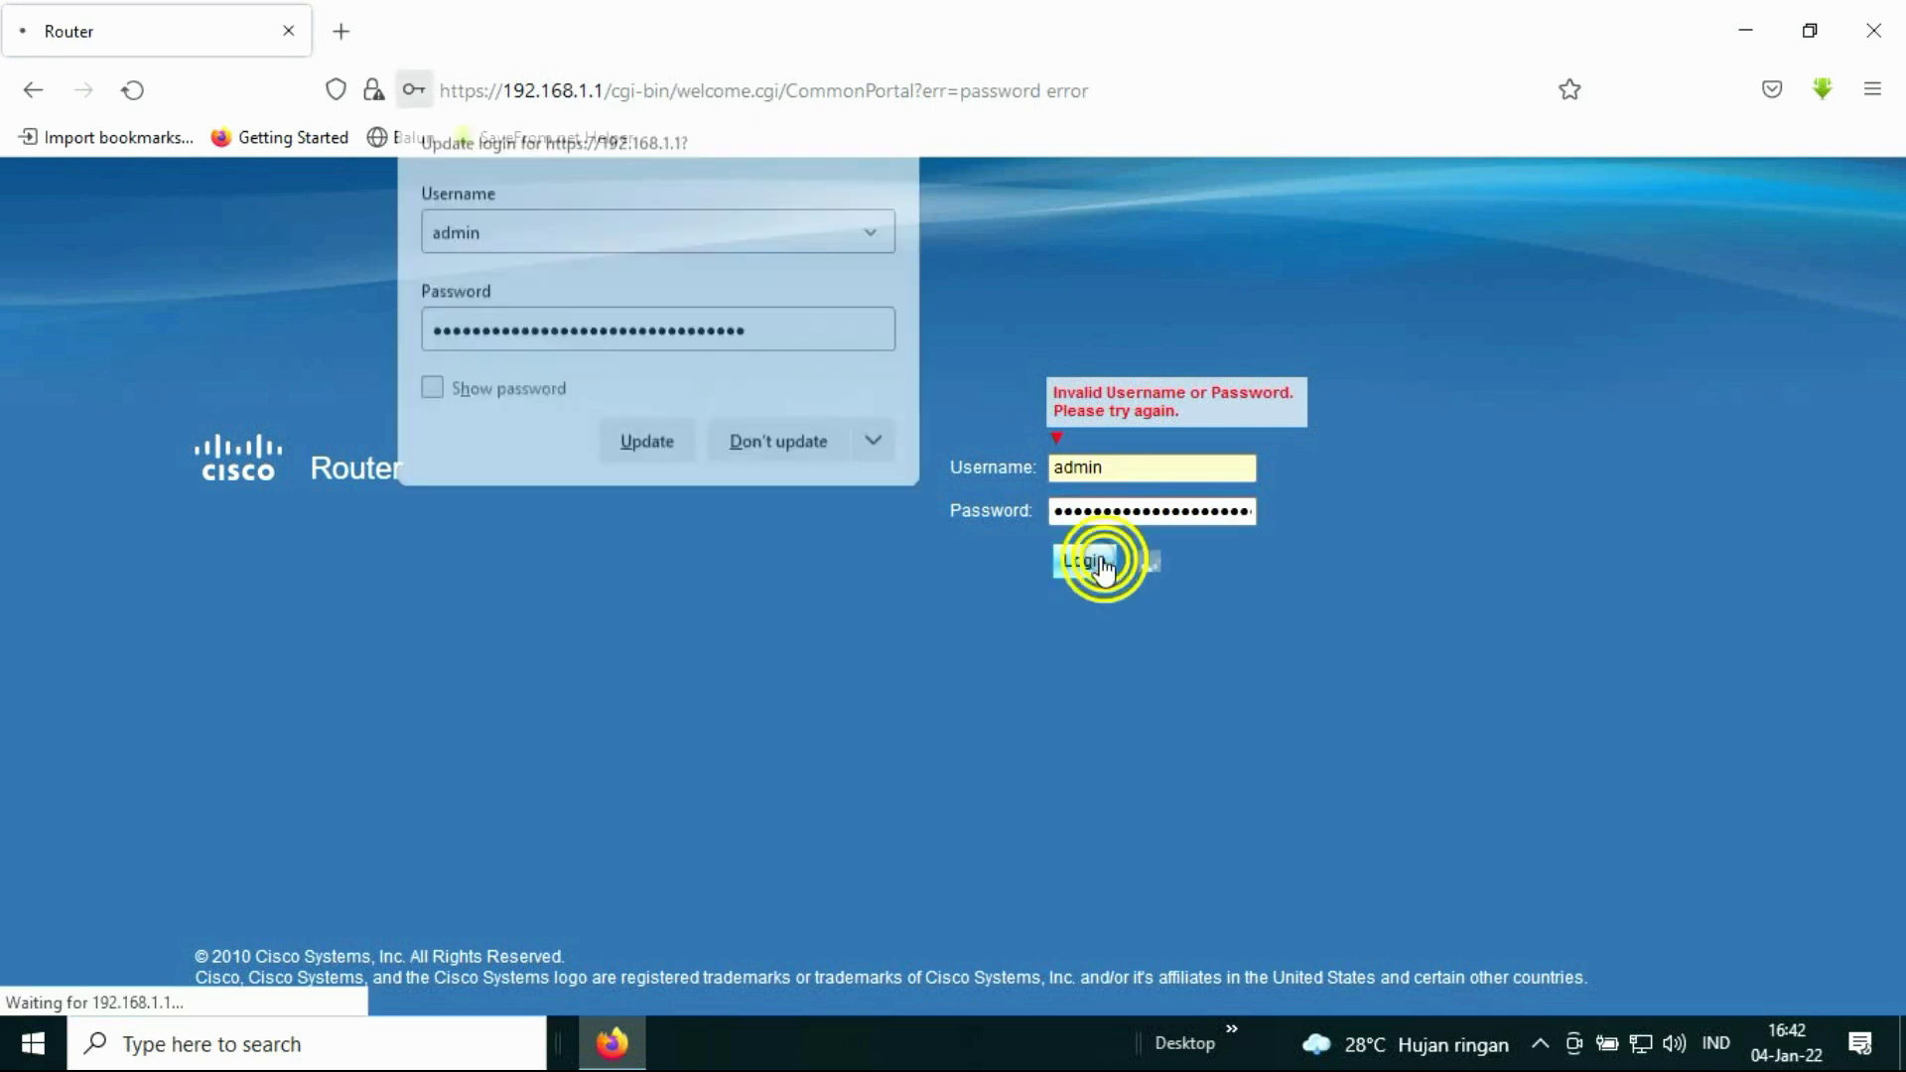
left_click(660, 441)
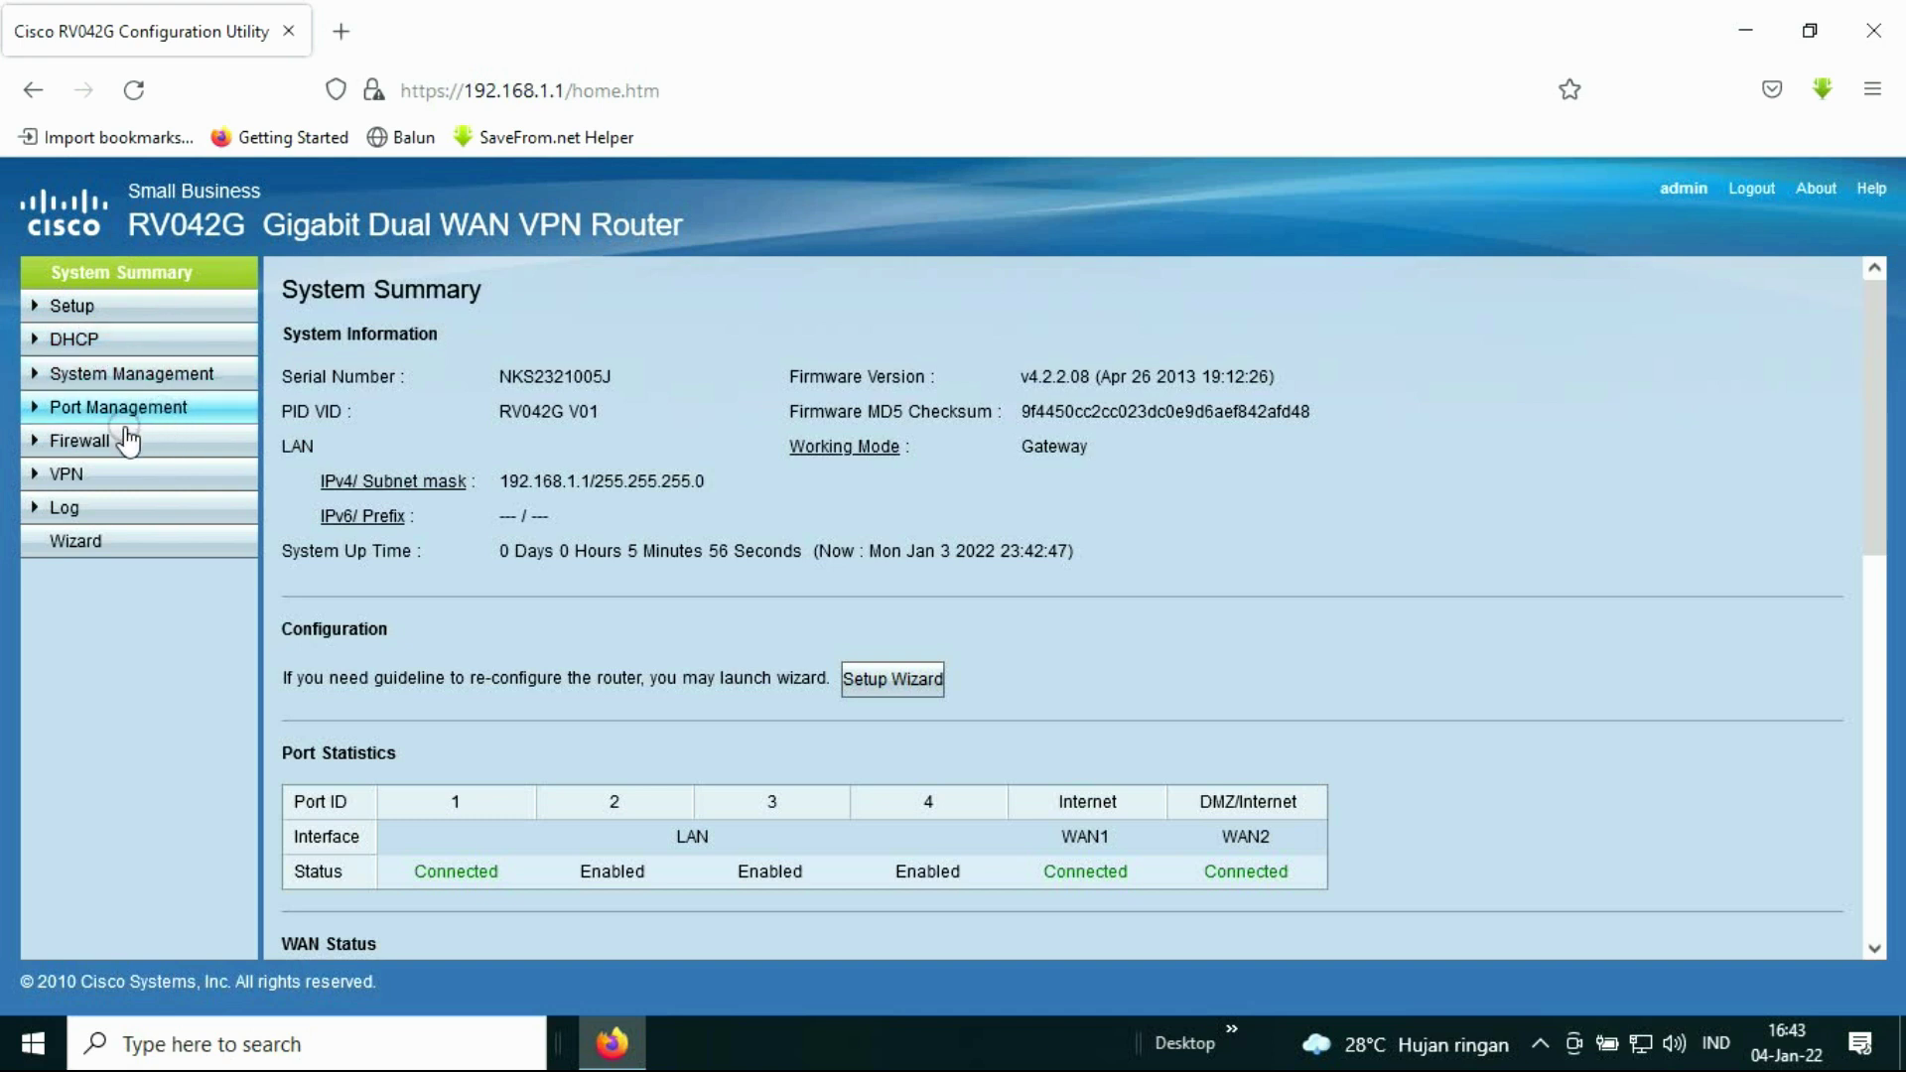
Step: Open Setup > Network and look over the LAN and WAN settings
left_click(114, 546)
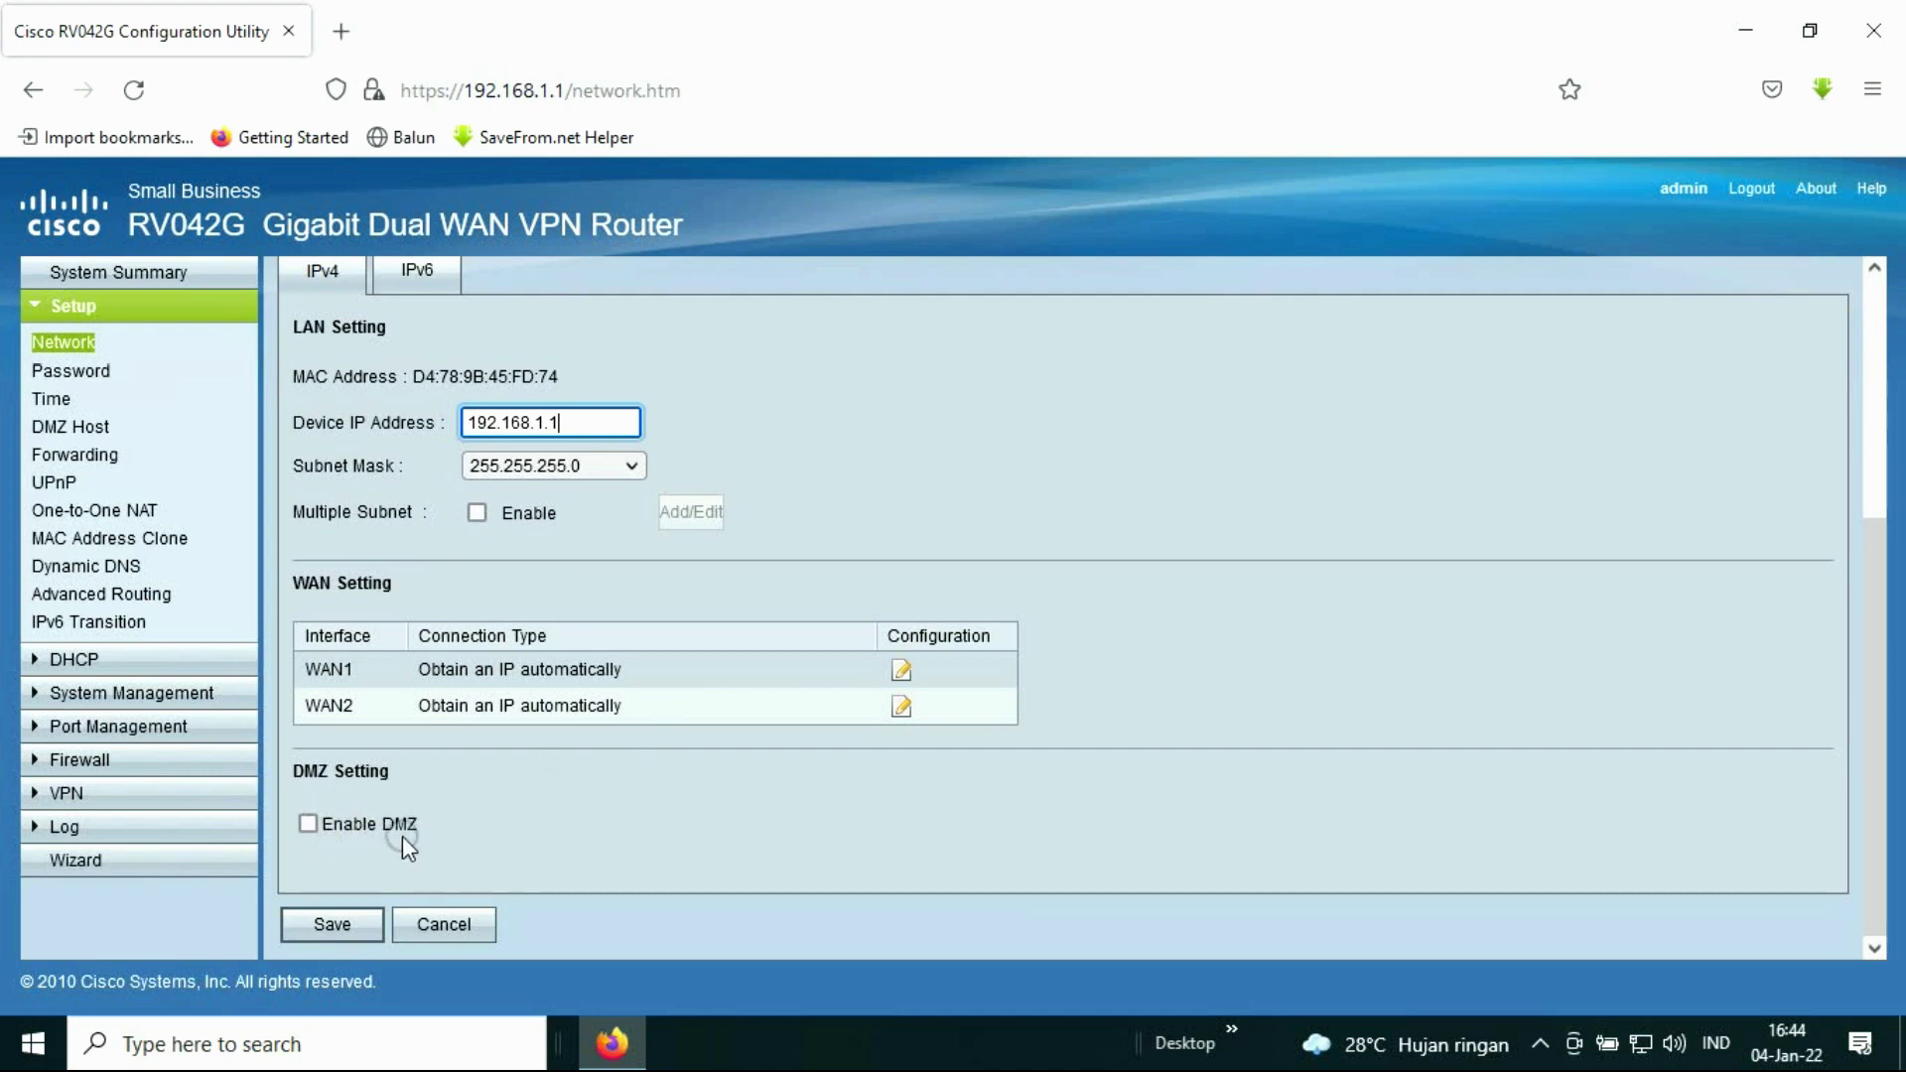
scroll(467, 764, "up", 4)
scroll(486, 754, "down", 4)
Step: Go to the Setup > Password page for the router's login credentials
left_click(100, 376)
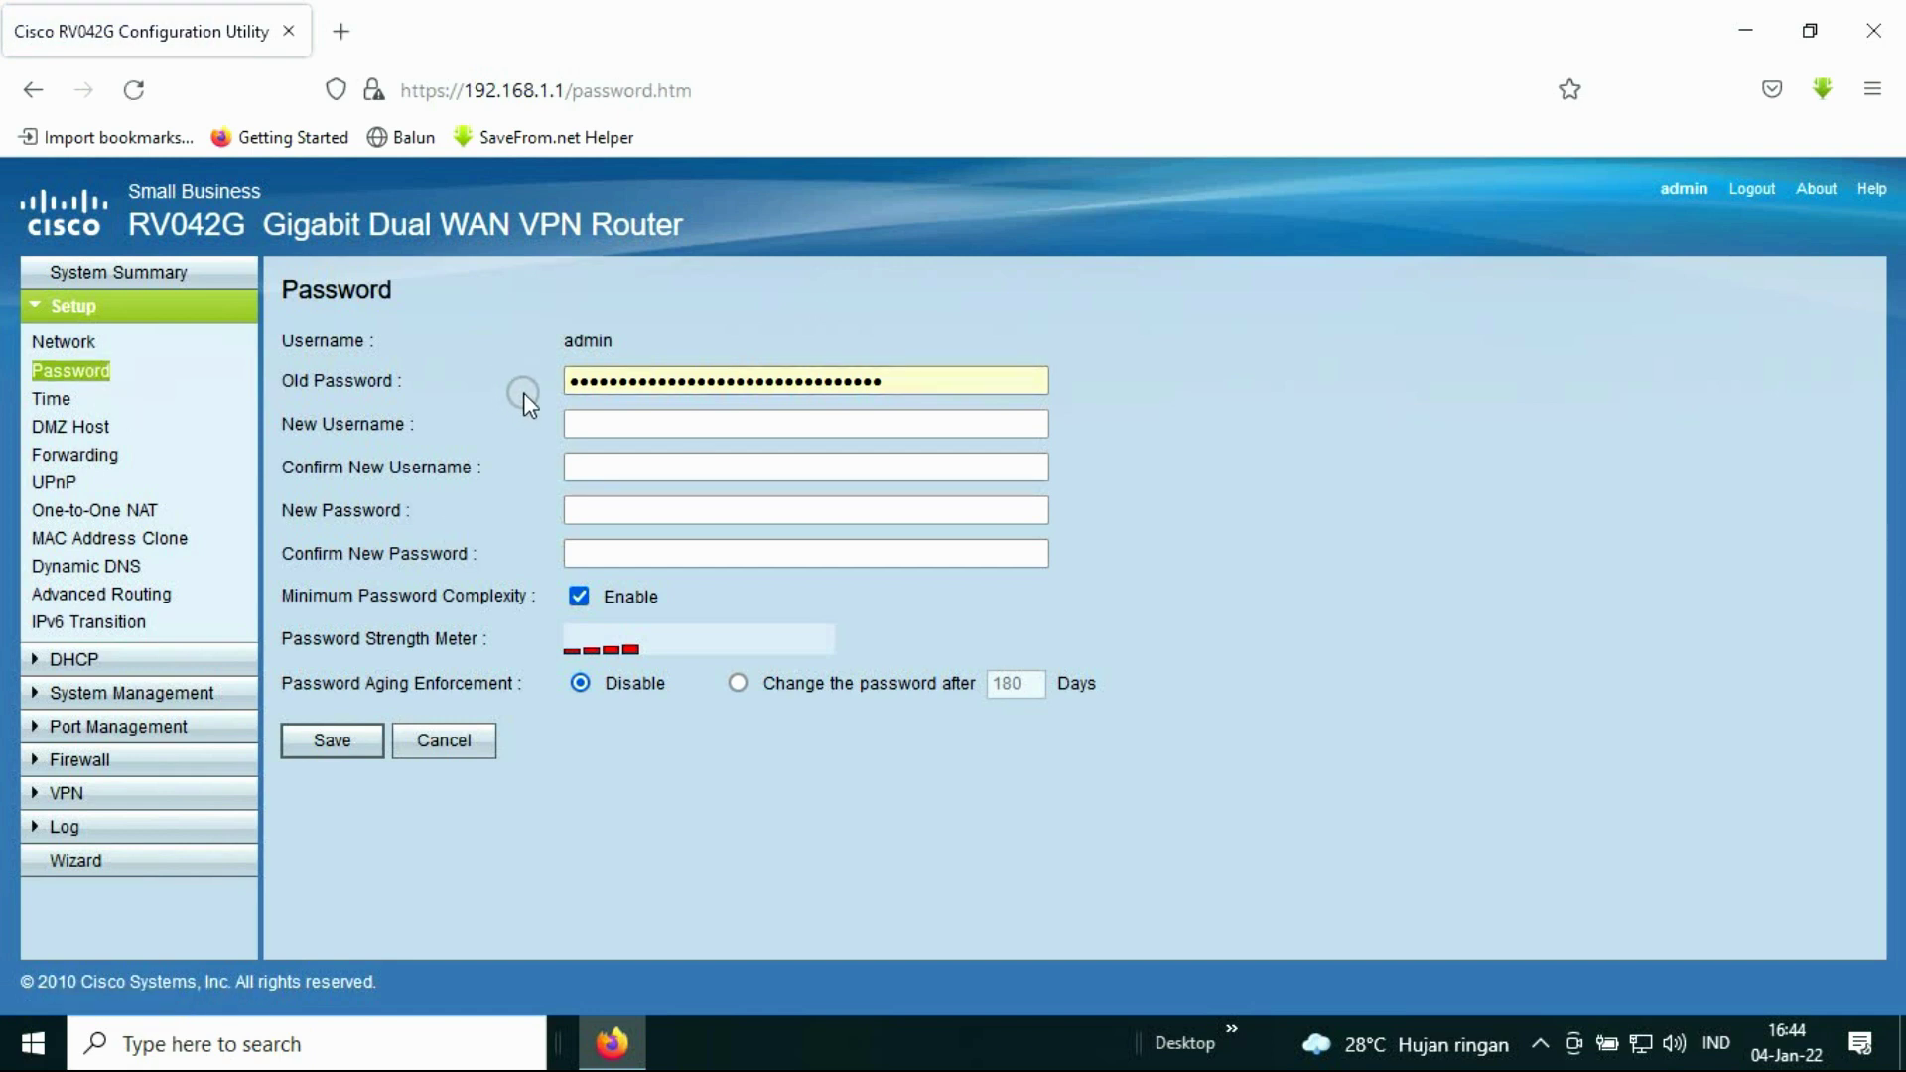
left_click(854, 395)
left_click(659, 528)
left_click(523, 519)
Step: Set the time zone to Tokyo (GMT+09:00) with automatic NTP, then view DHCP Status
left_click(61, 399)
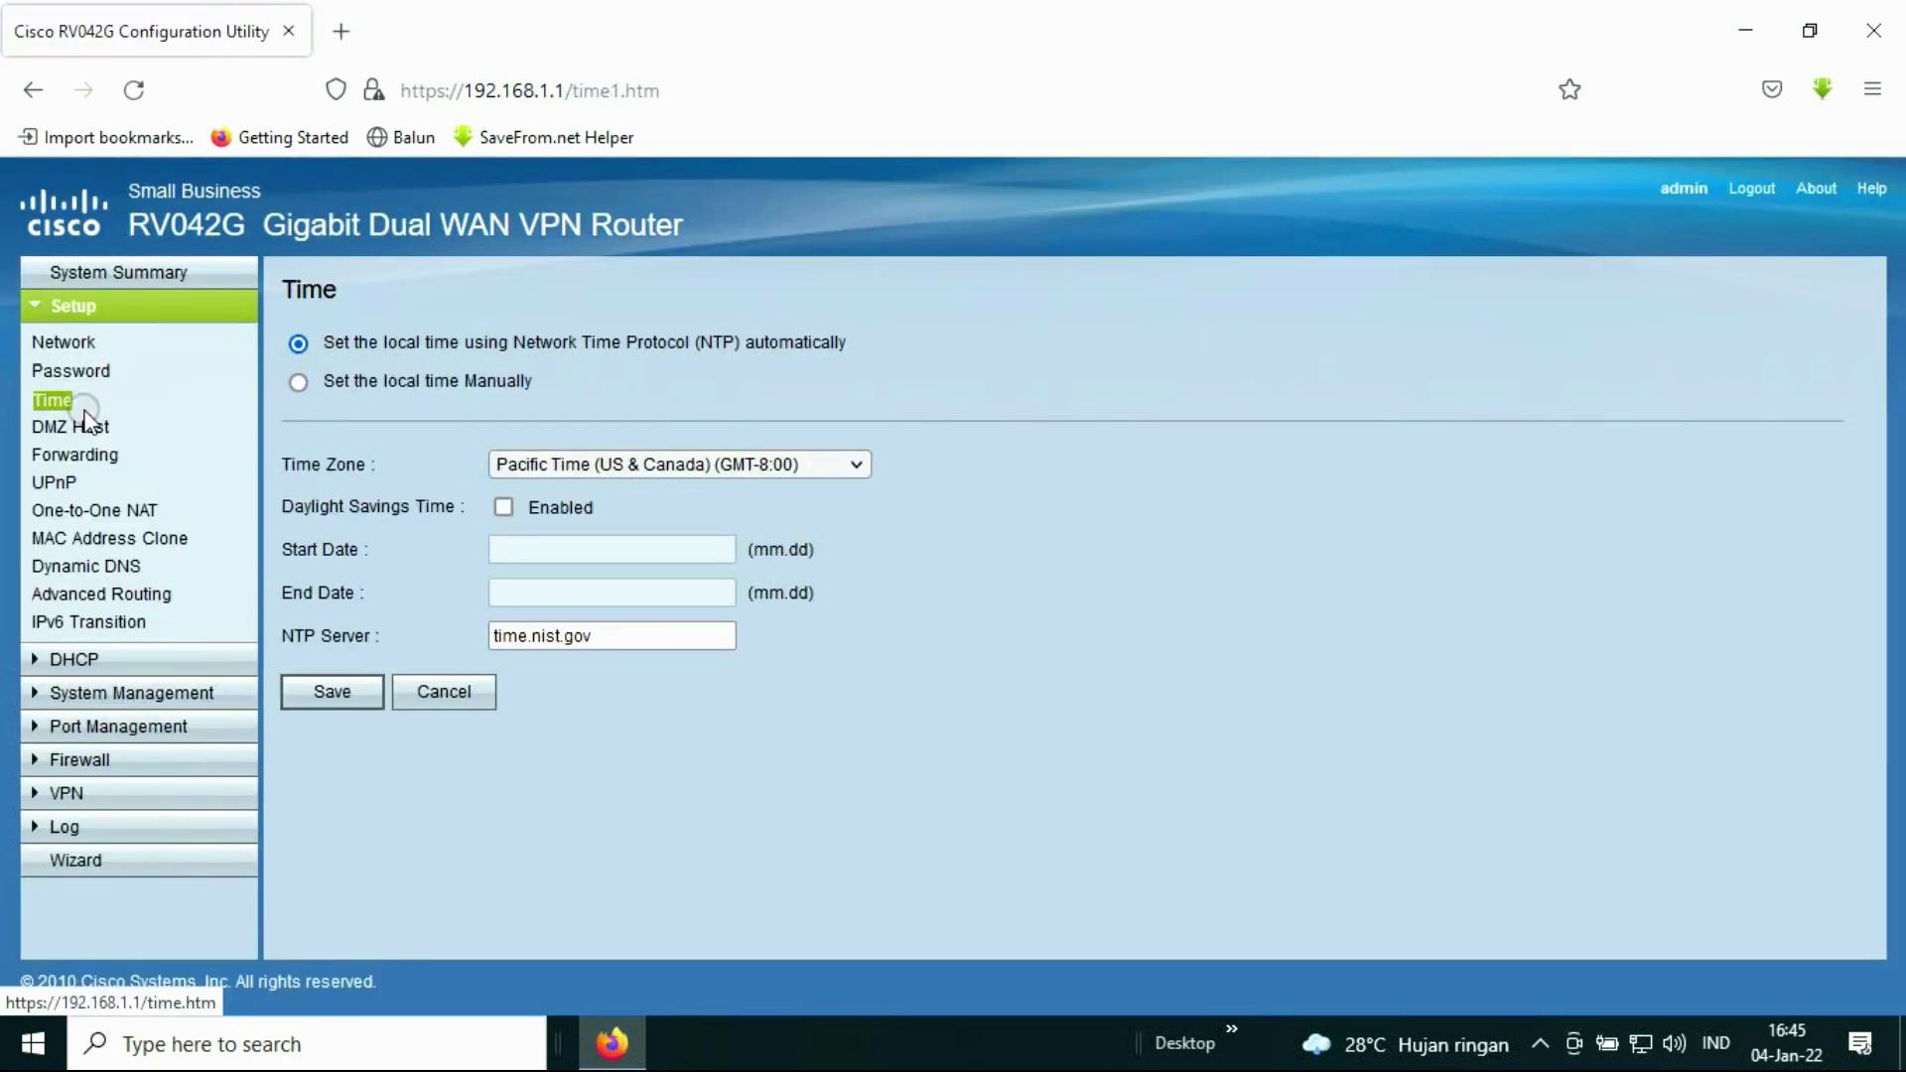
left_click(341, 491)
left_click(632, 484)
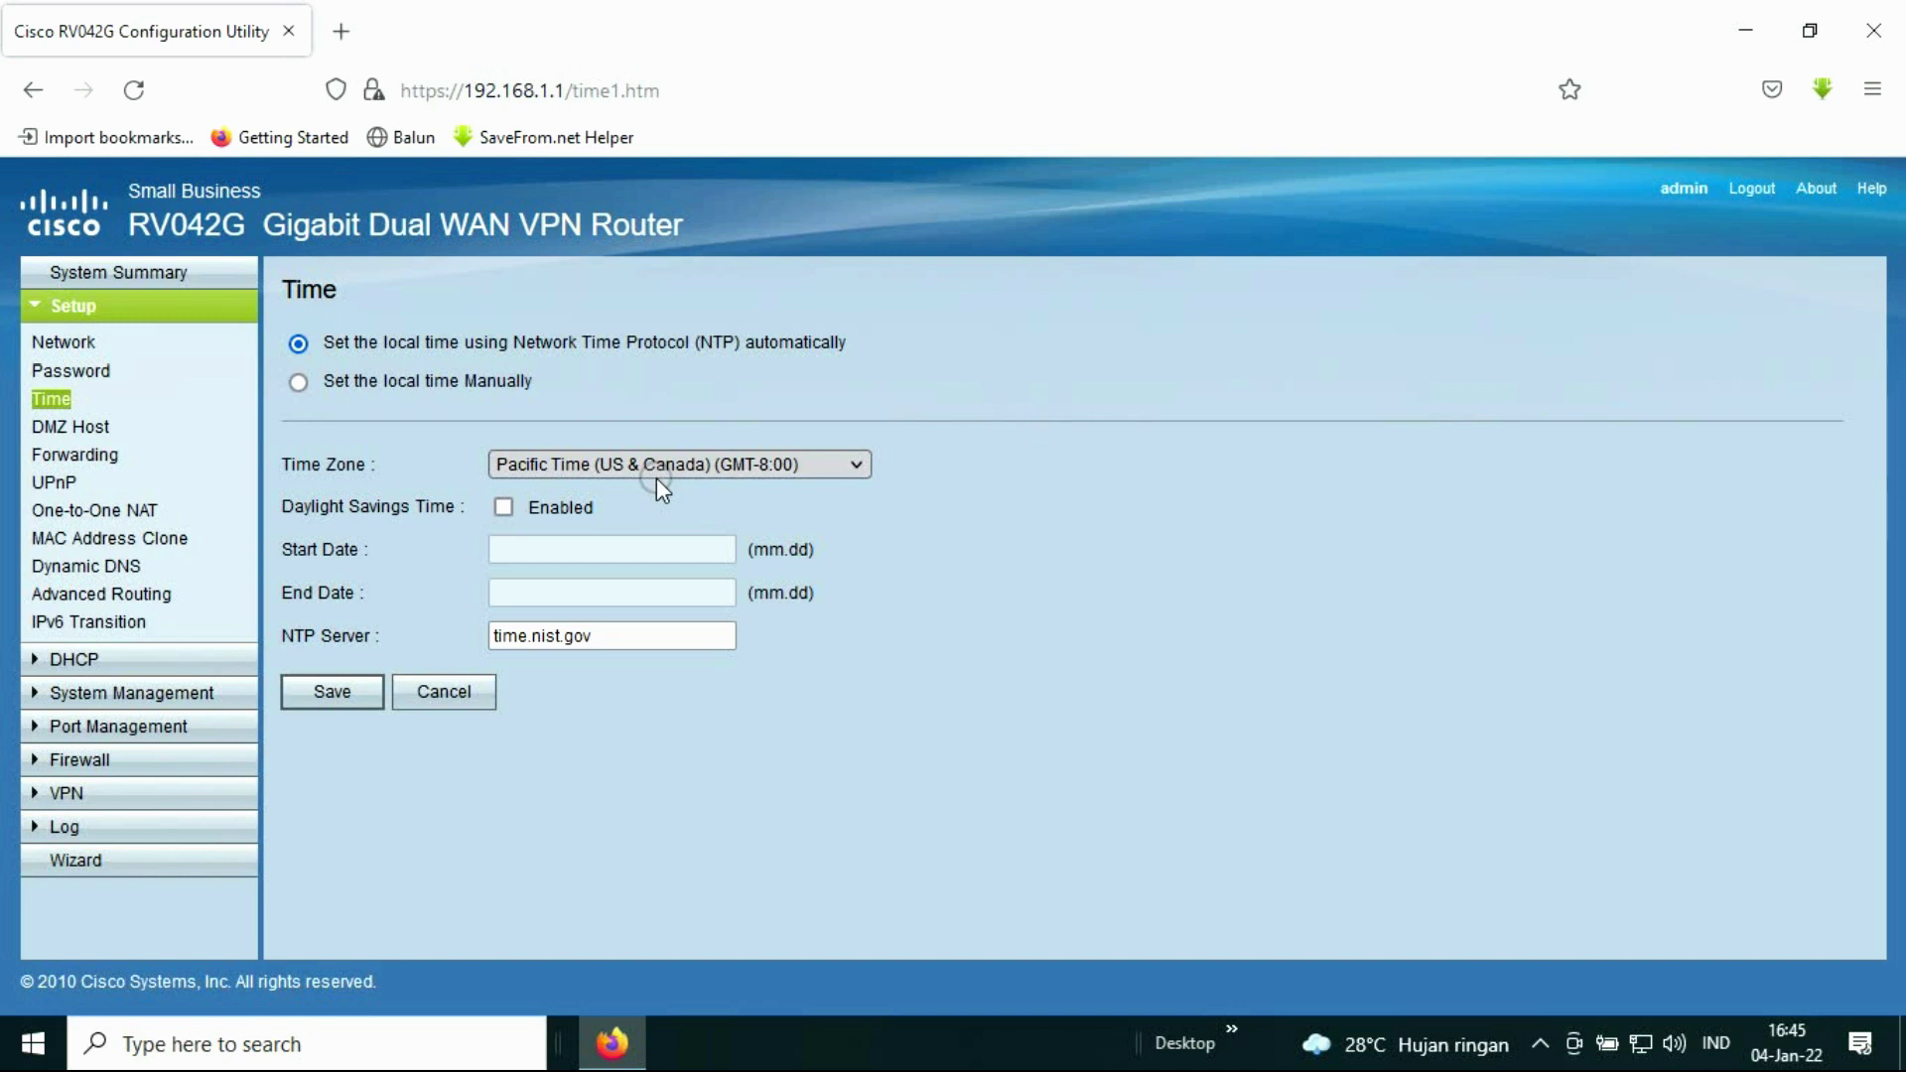
left_click(657, 479)
left_click(691, 489)
left_click(498, 357)
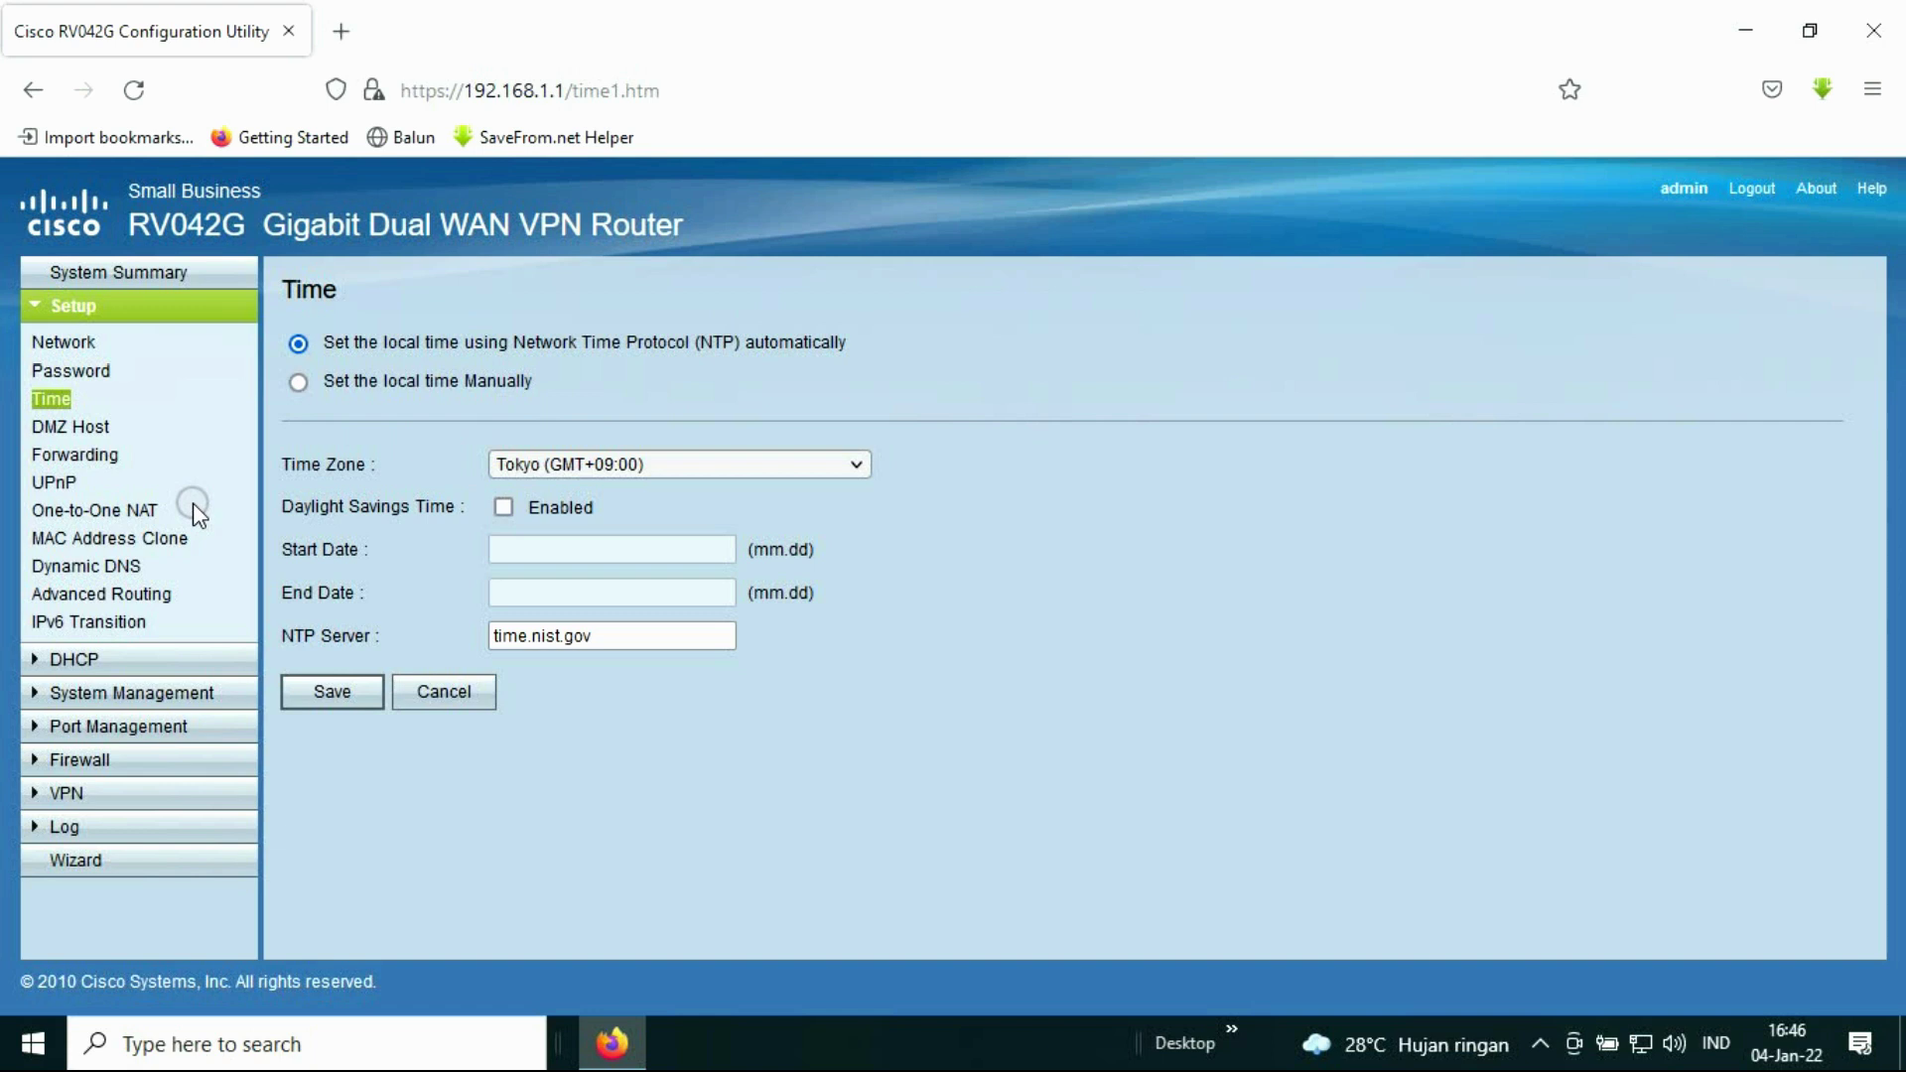
left_click(74, 659)
left_click(105, 407)
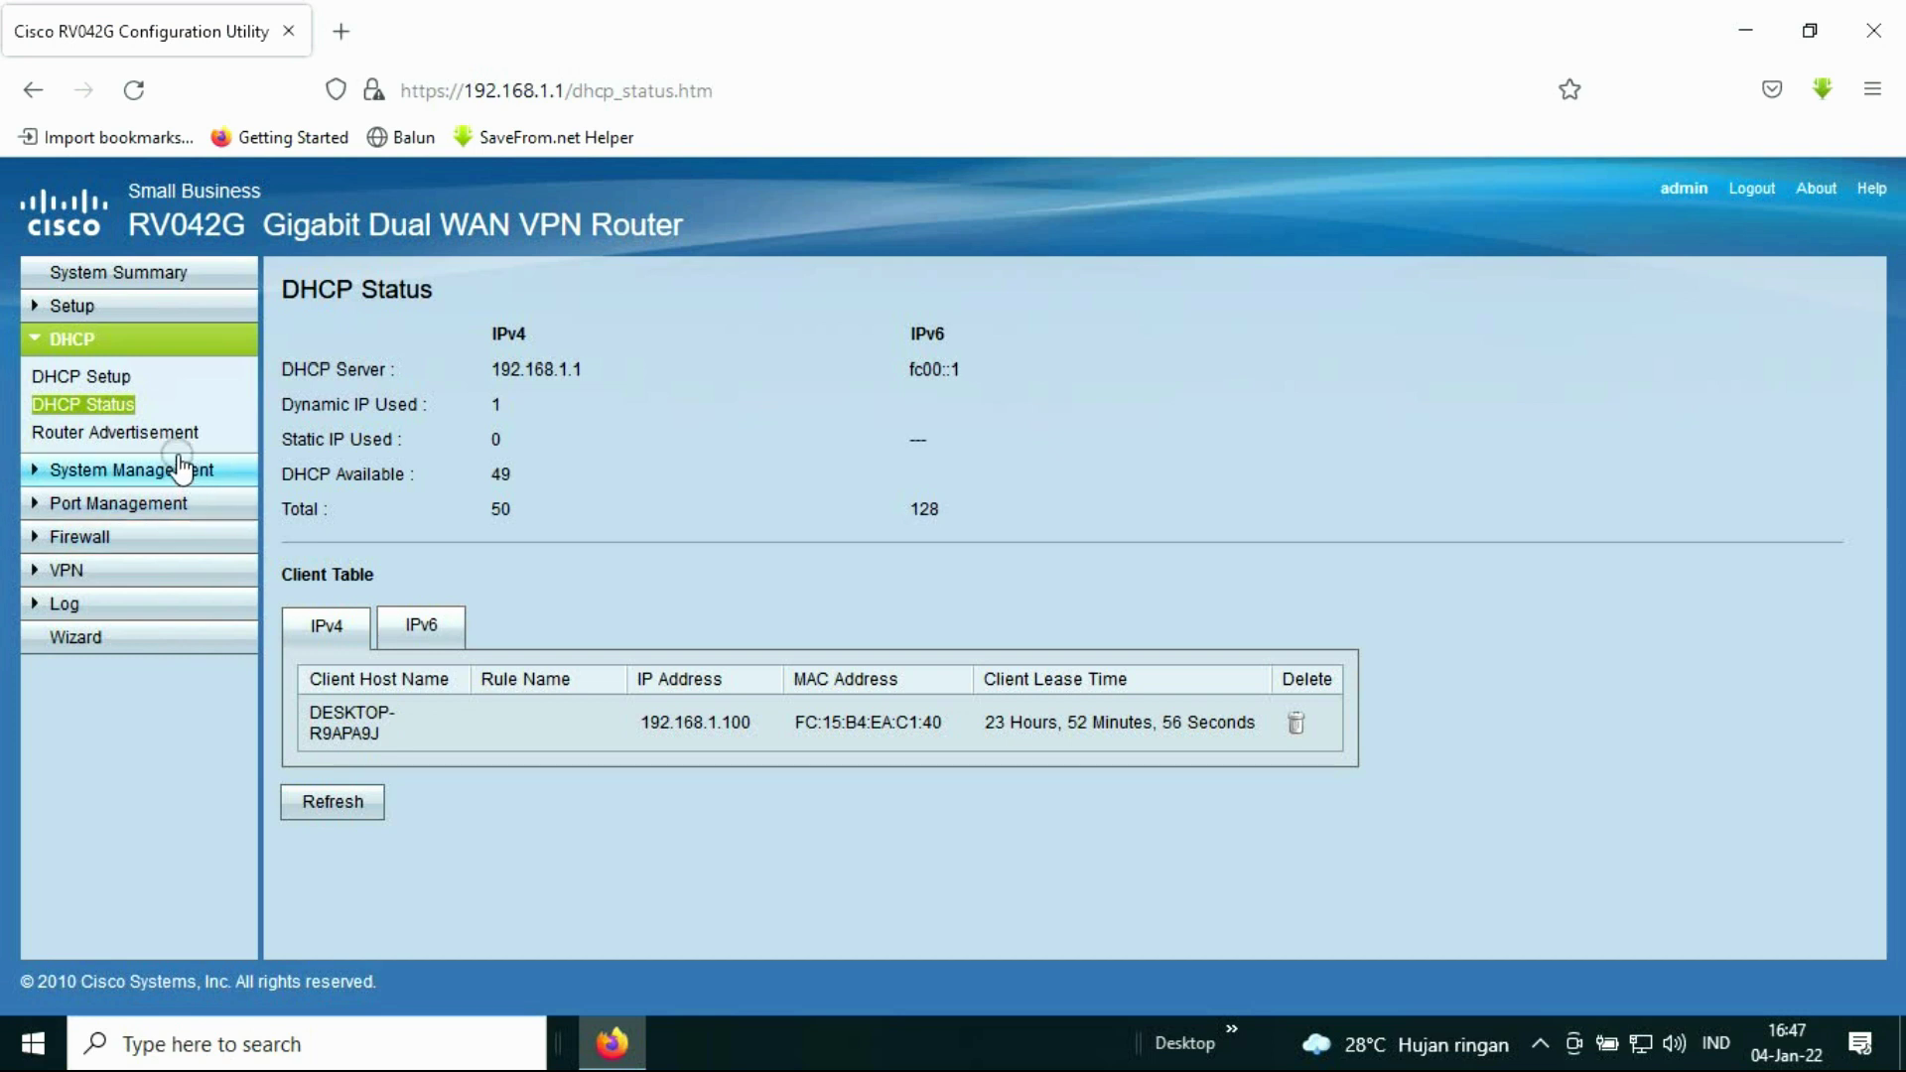
Step: Show the Port Setup table for LAN ports 1–4, WAN1 and WAN2
left_click(140, 503)
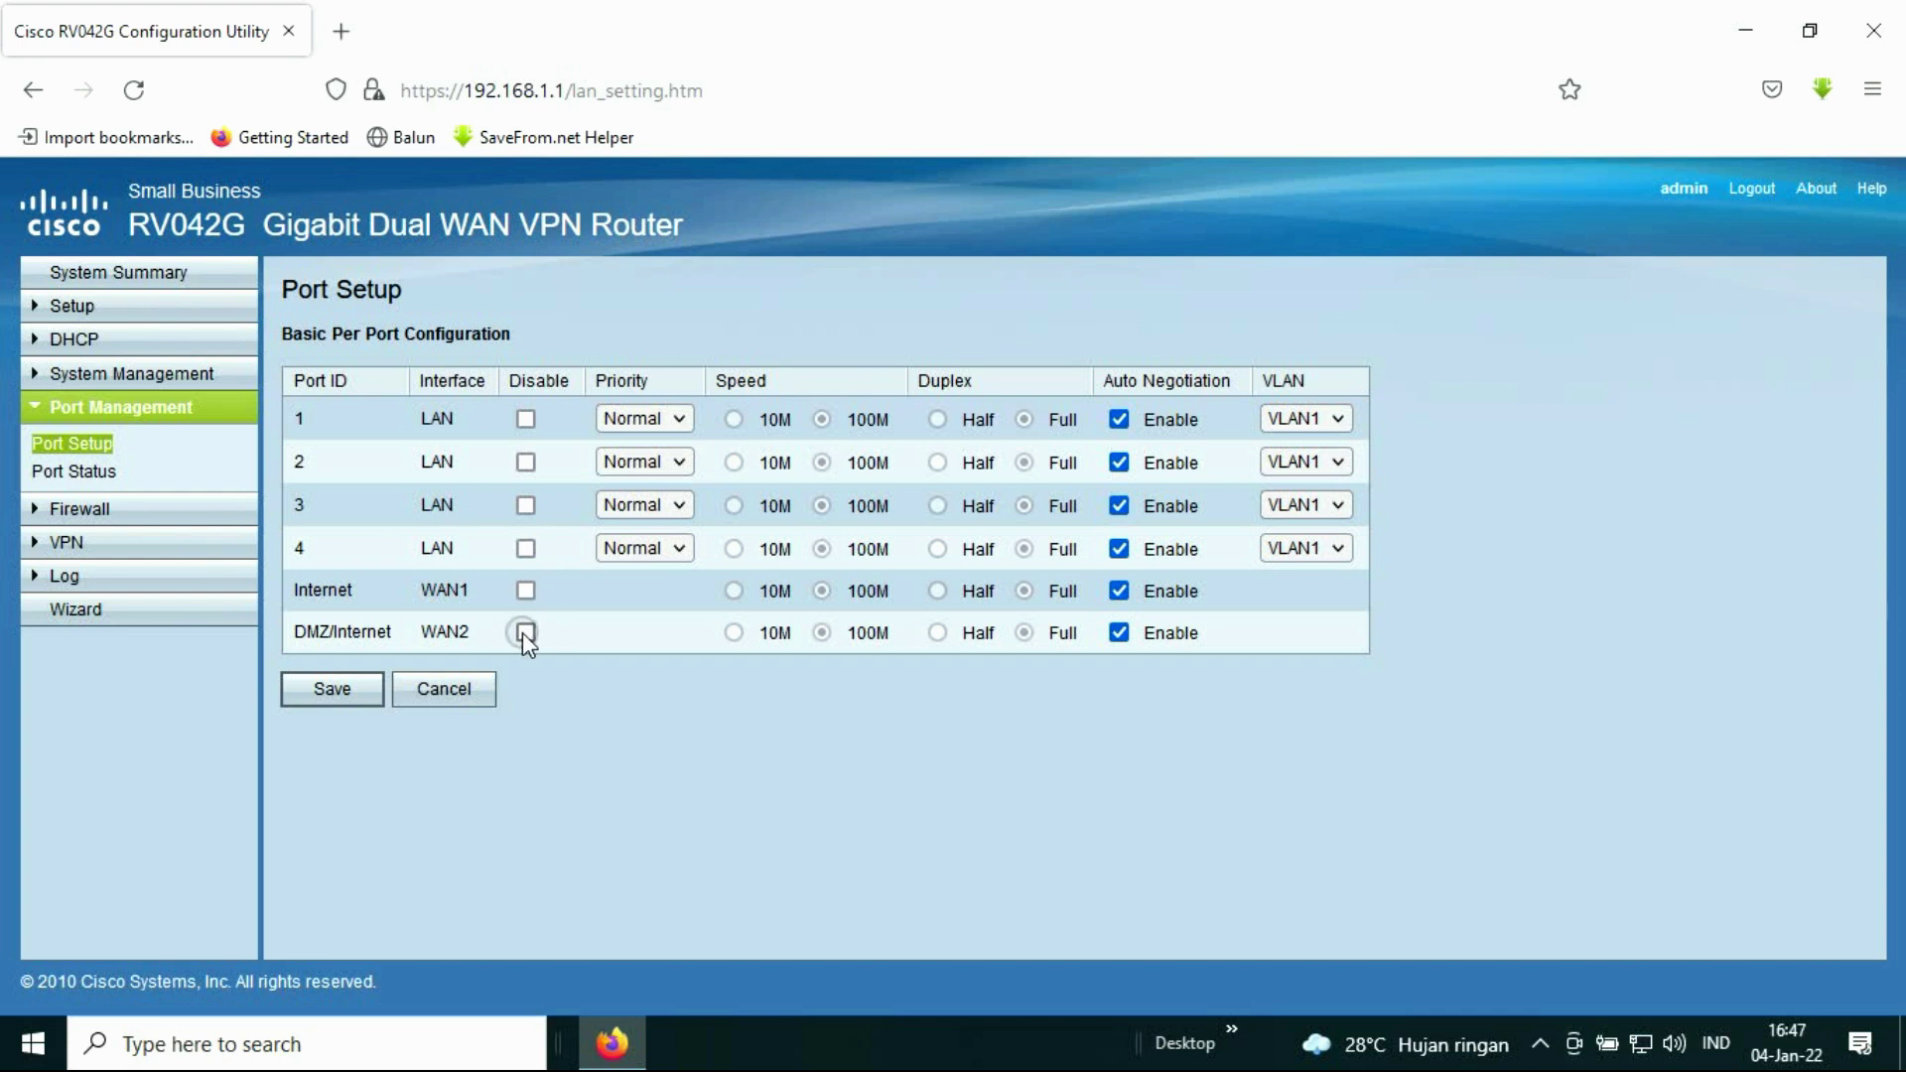
Step: Toggle port 1's Disable checkbox twice, leaving it enabled, then scroll through the port statistics
left_click(526, 419)
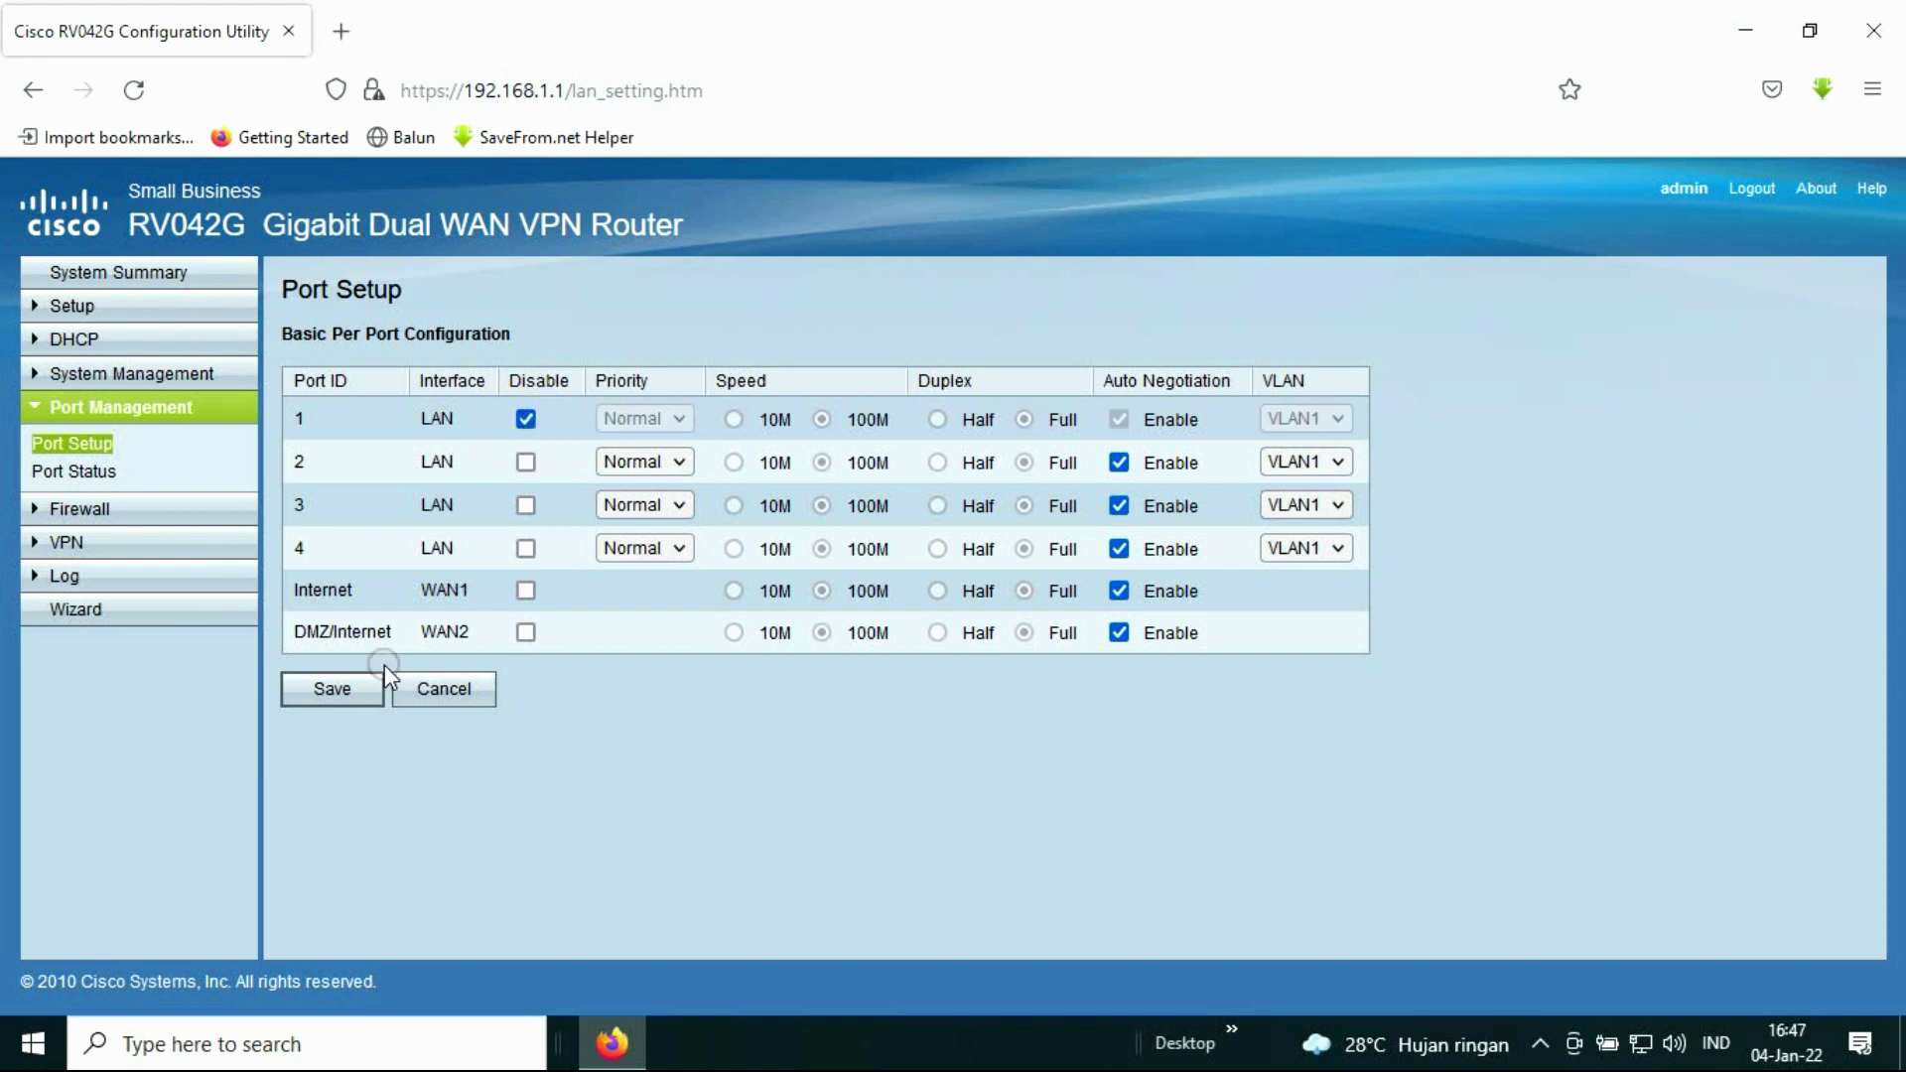
left_click(526, 419)
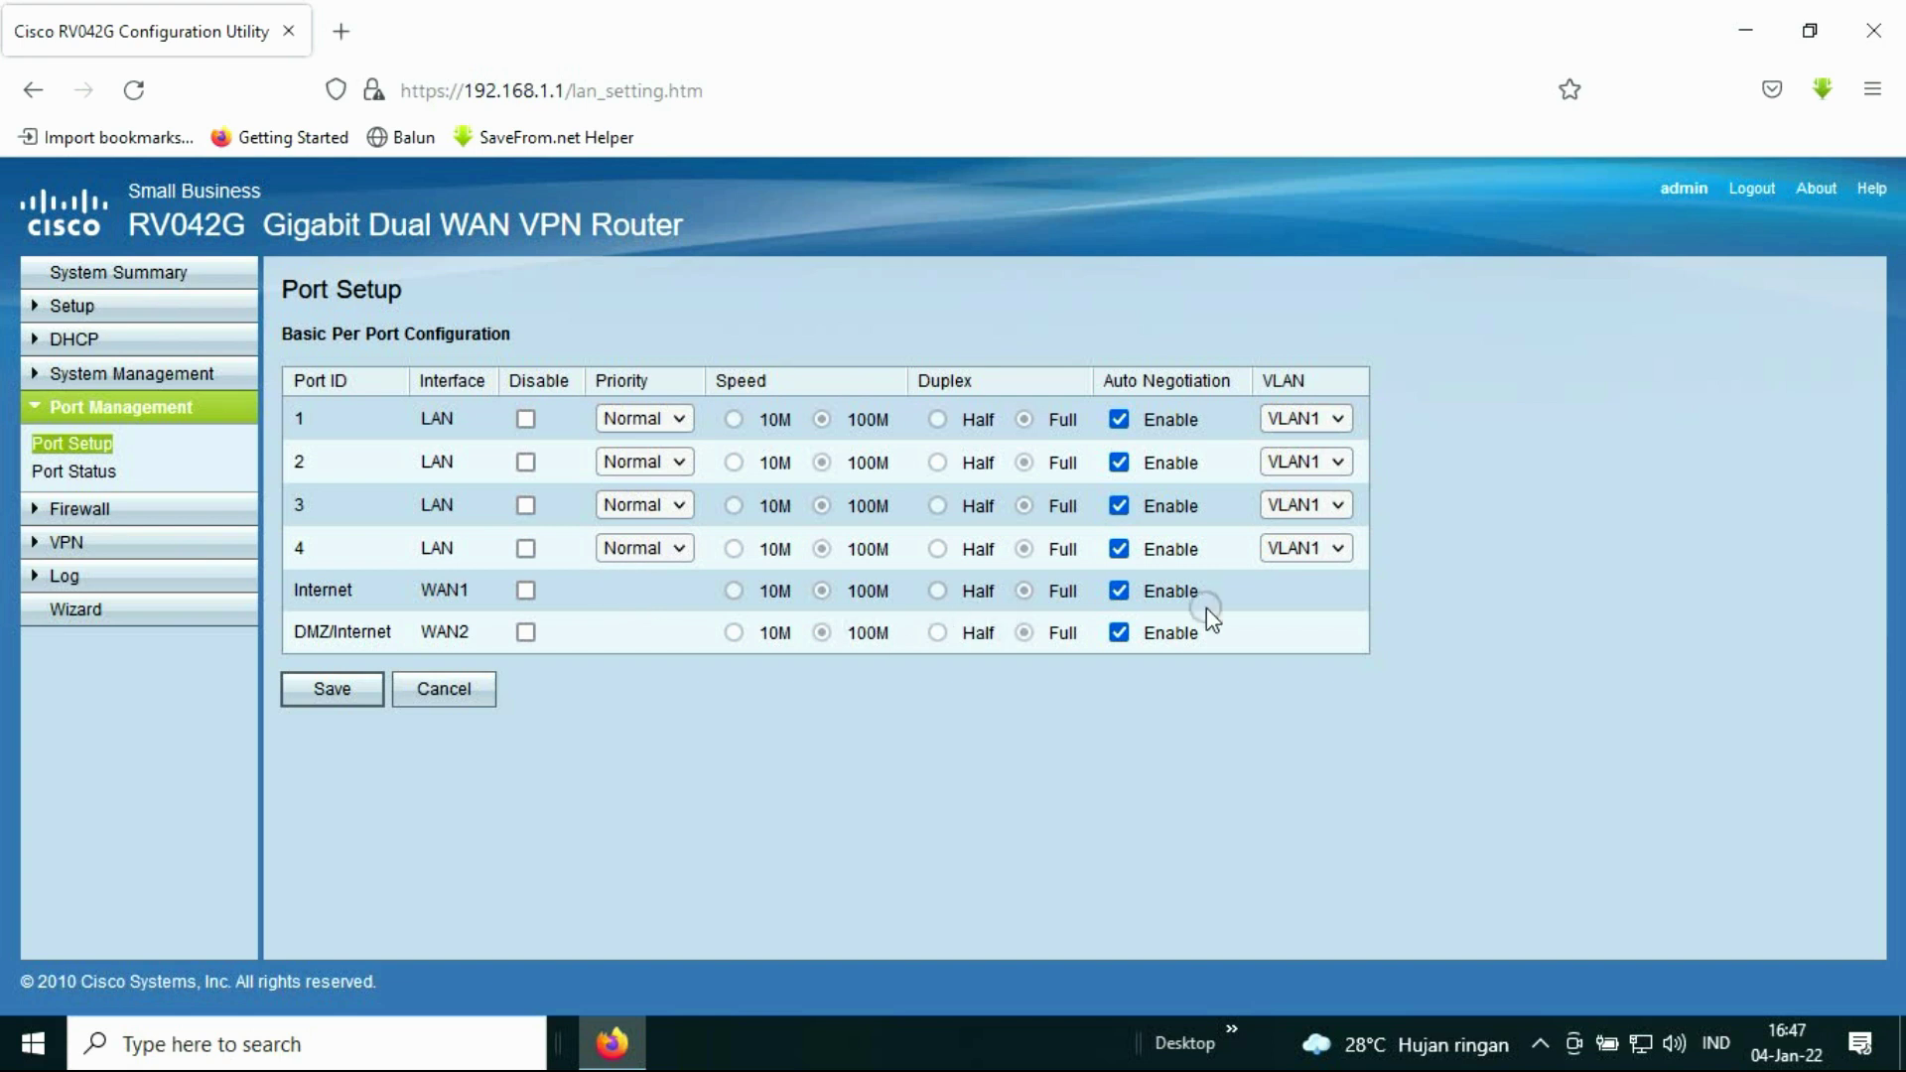
left_click(528, 419)
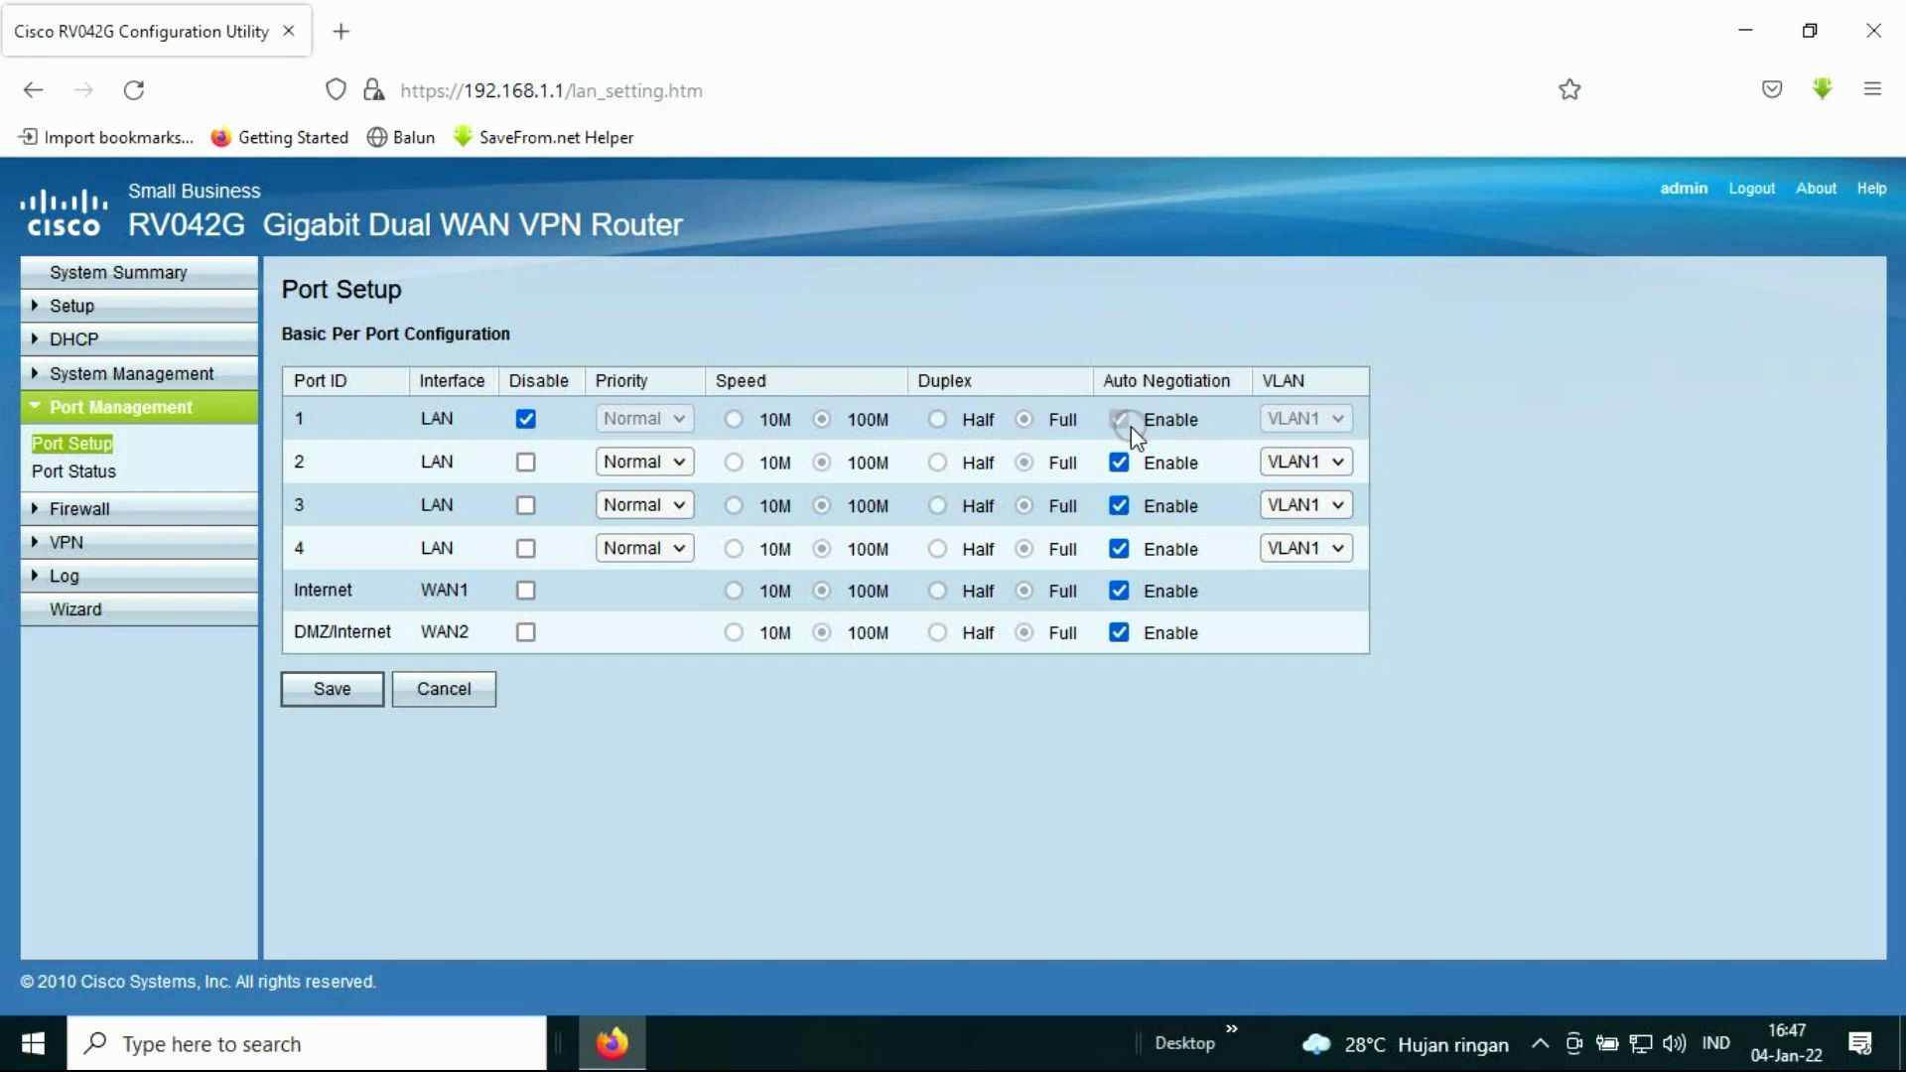
left_click(529, 420)
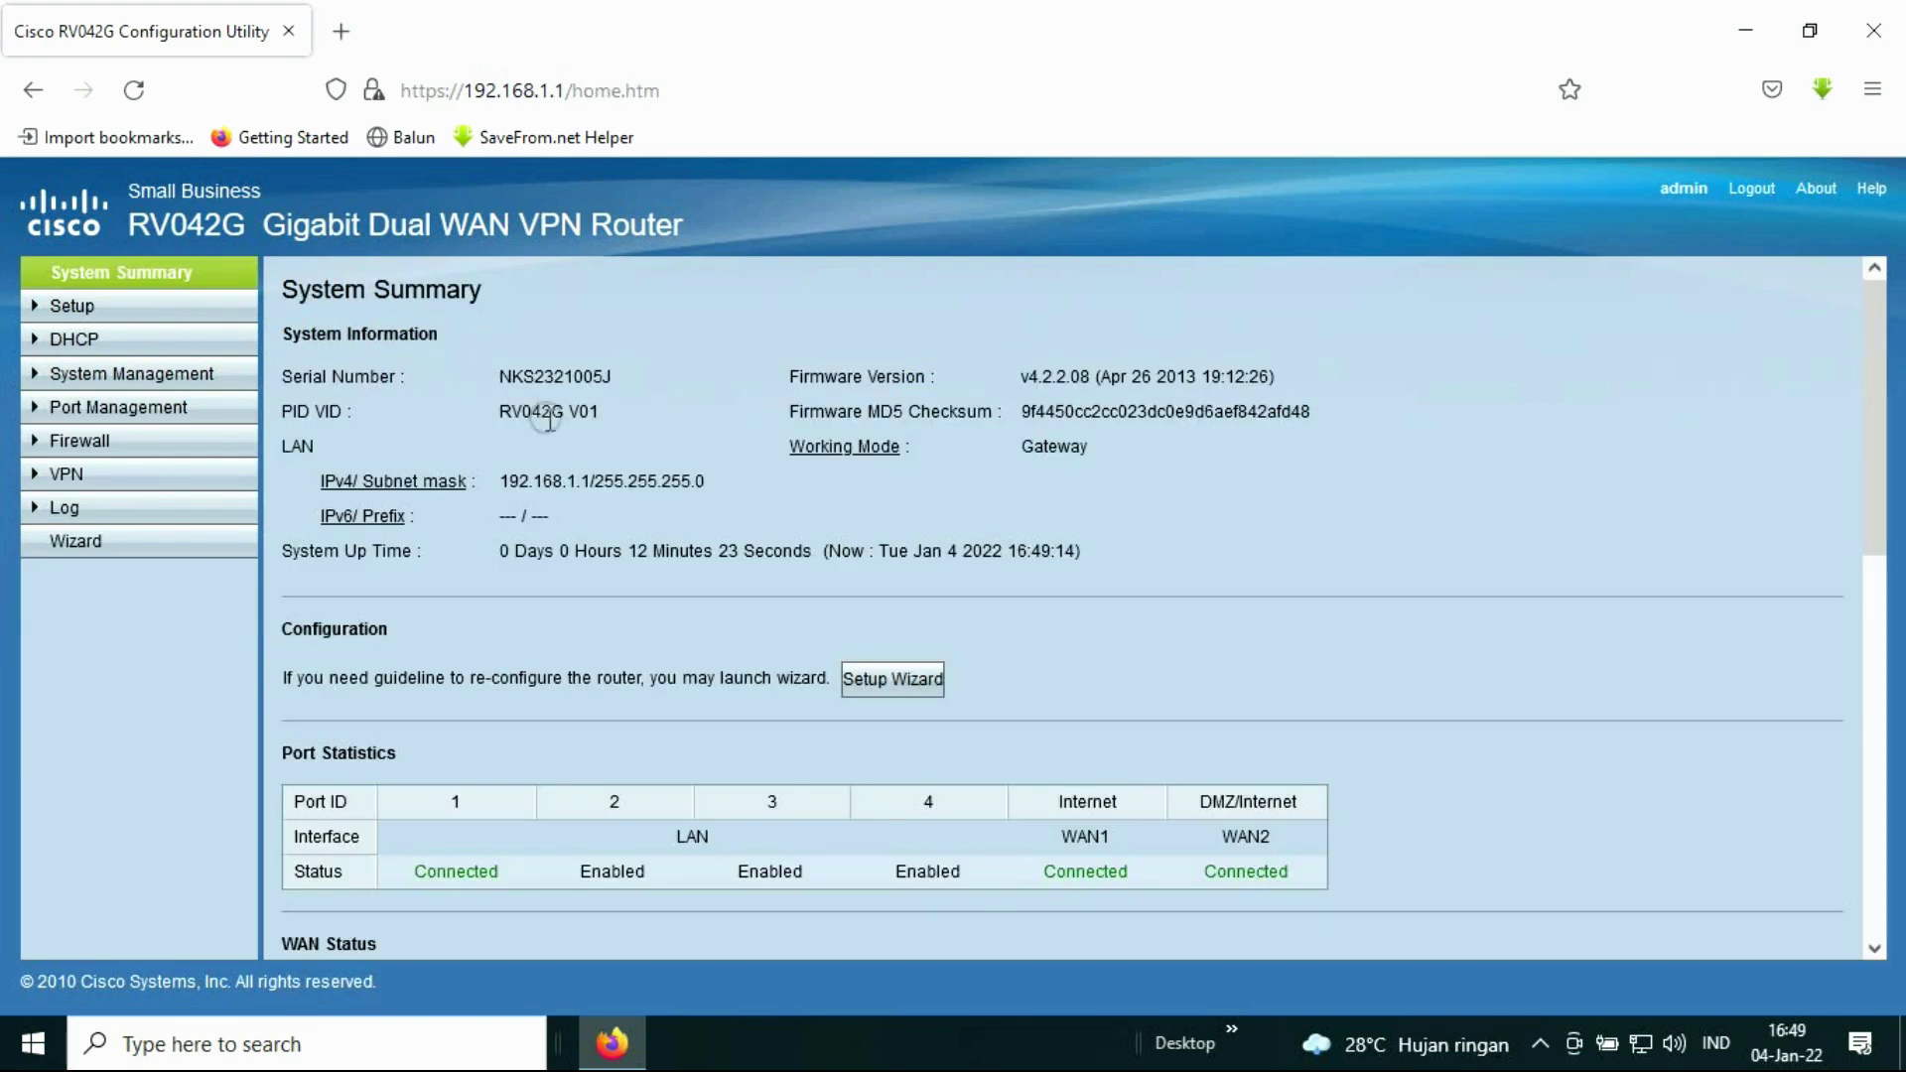
scroll(593, 445, "down", 5)
scroll(592, 444, "up", 5)
scroll(420, 367, "down", 5)
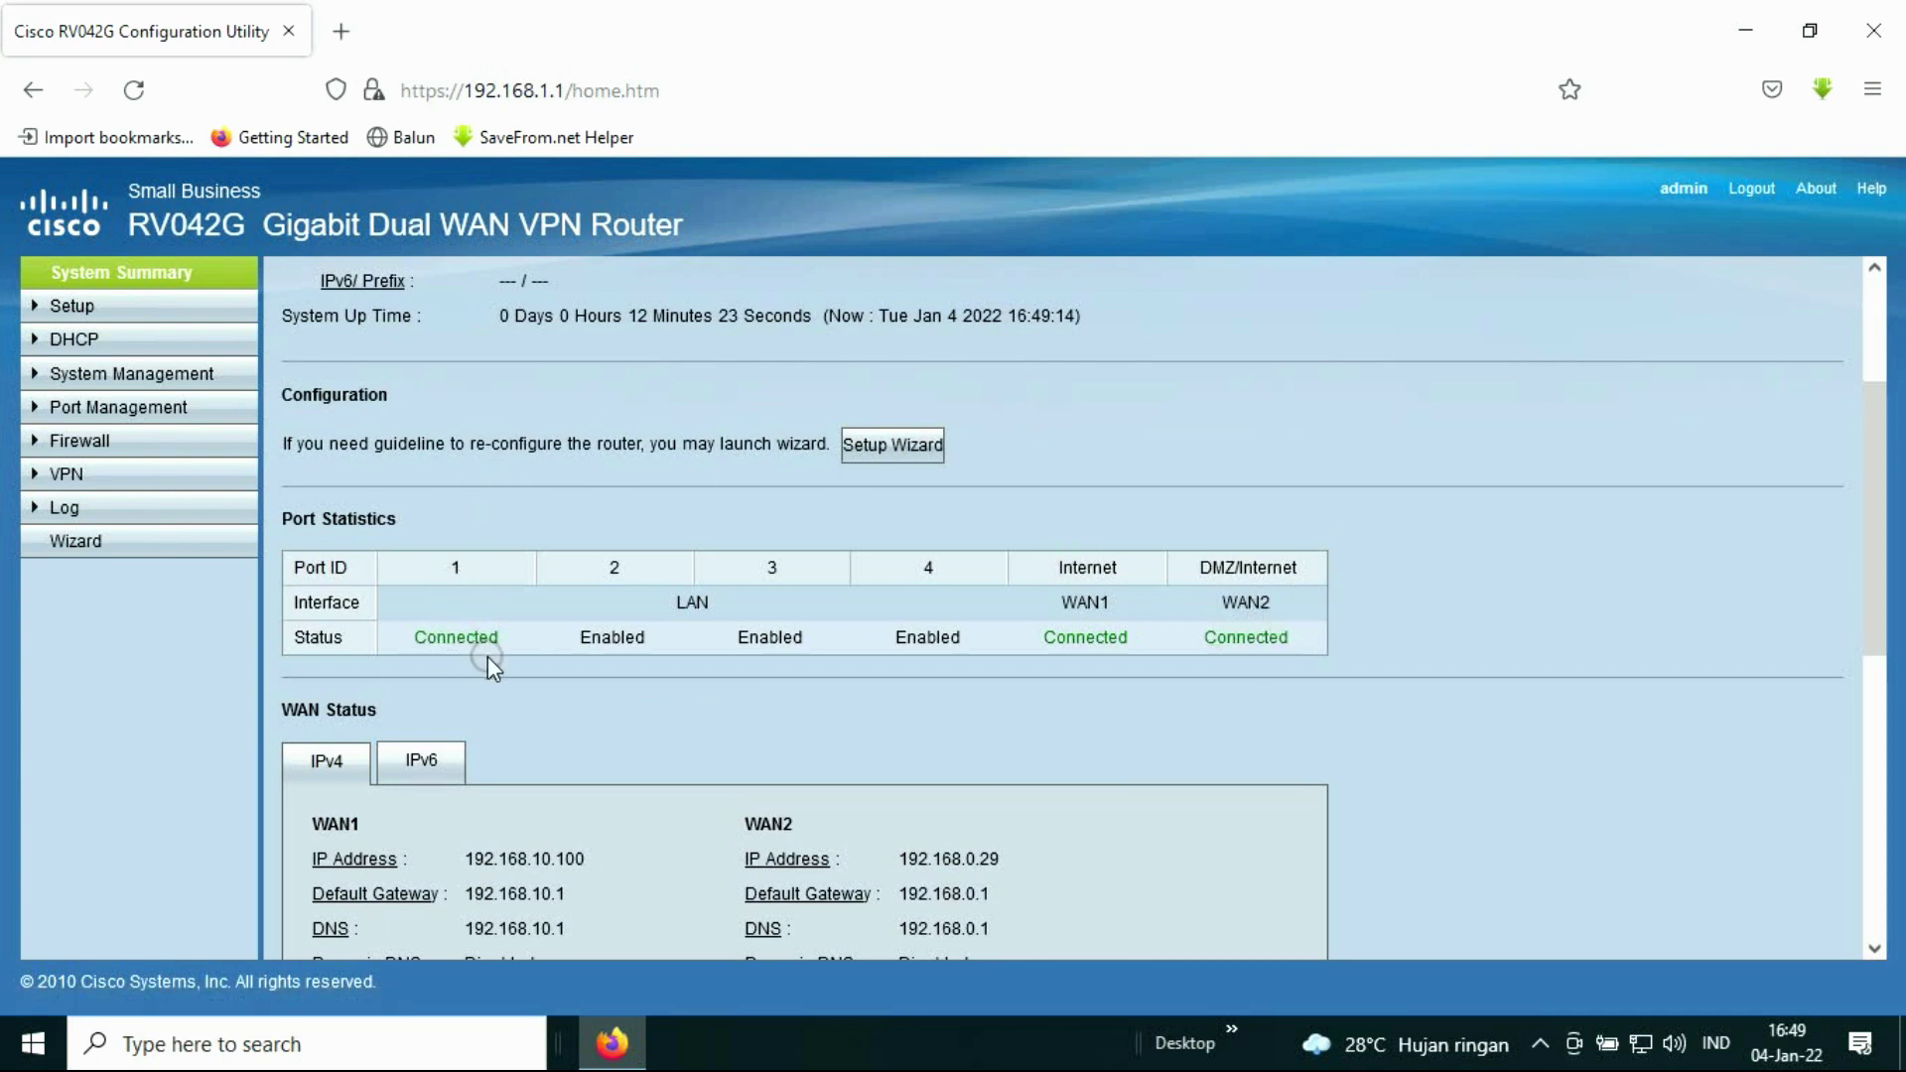
Step: Select the WAN1 default gateway address, then load YouTube in a new tab
scroll(574, 671, "down", 2)
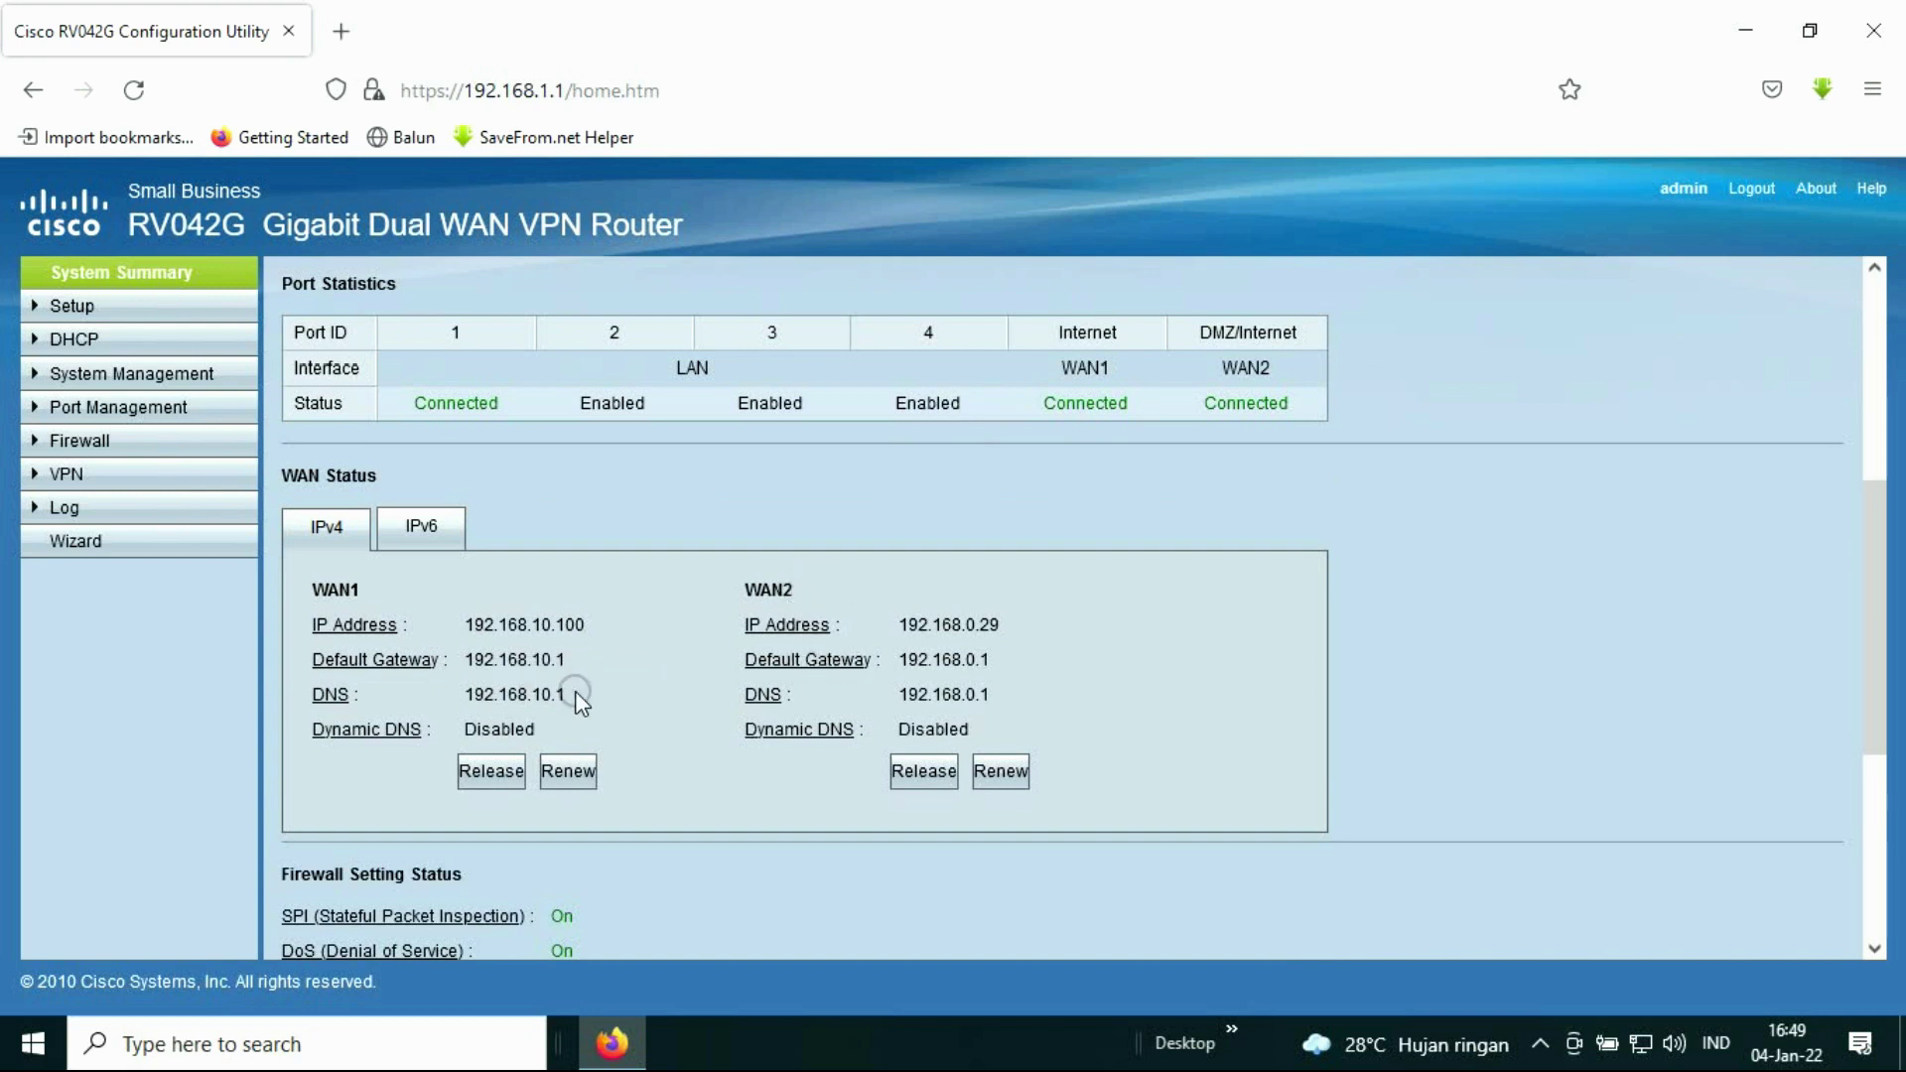
left_click_drag(574, 665, 465, 664)
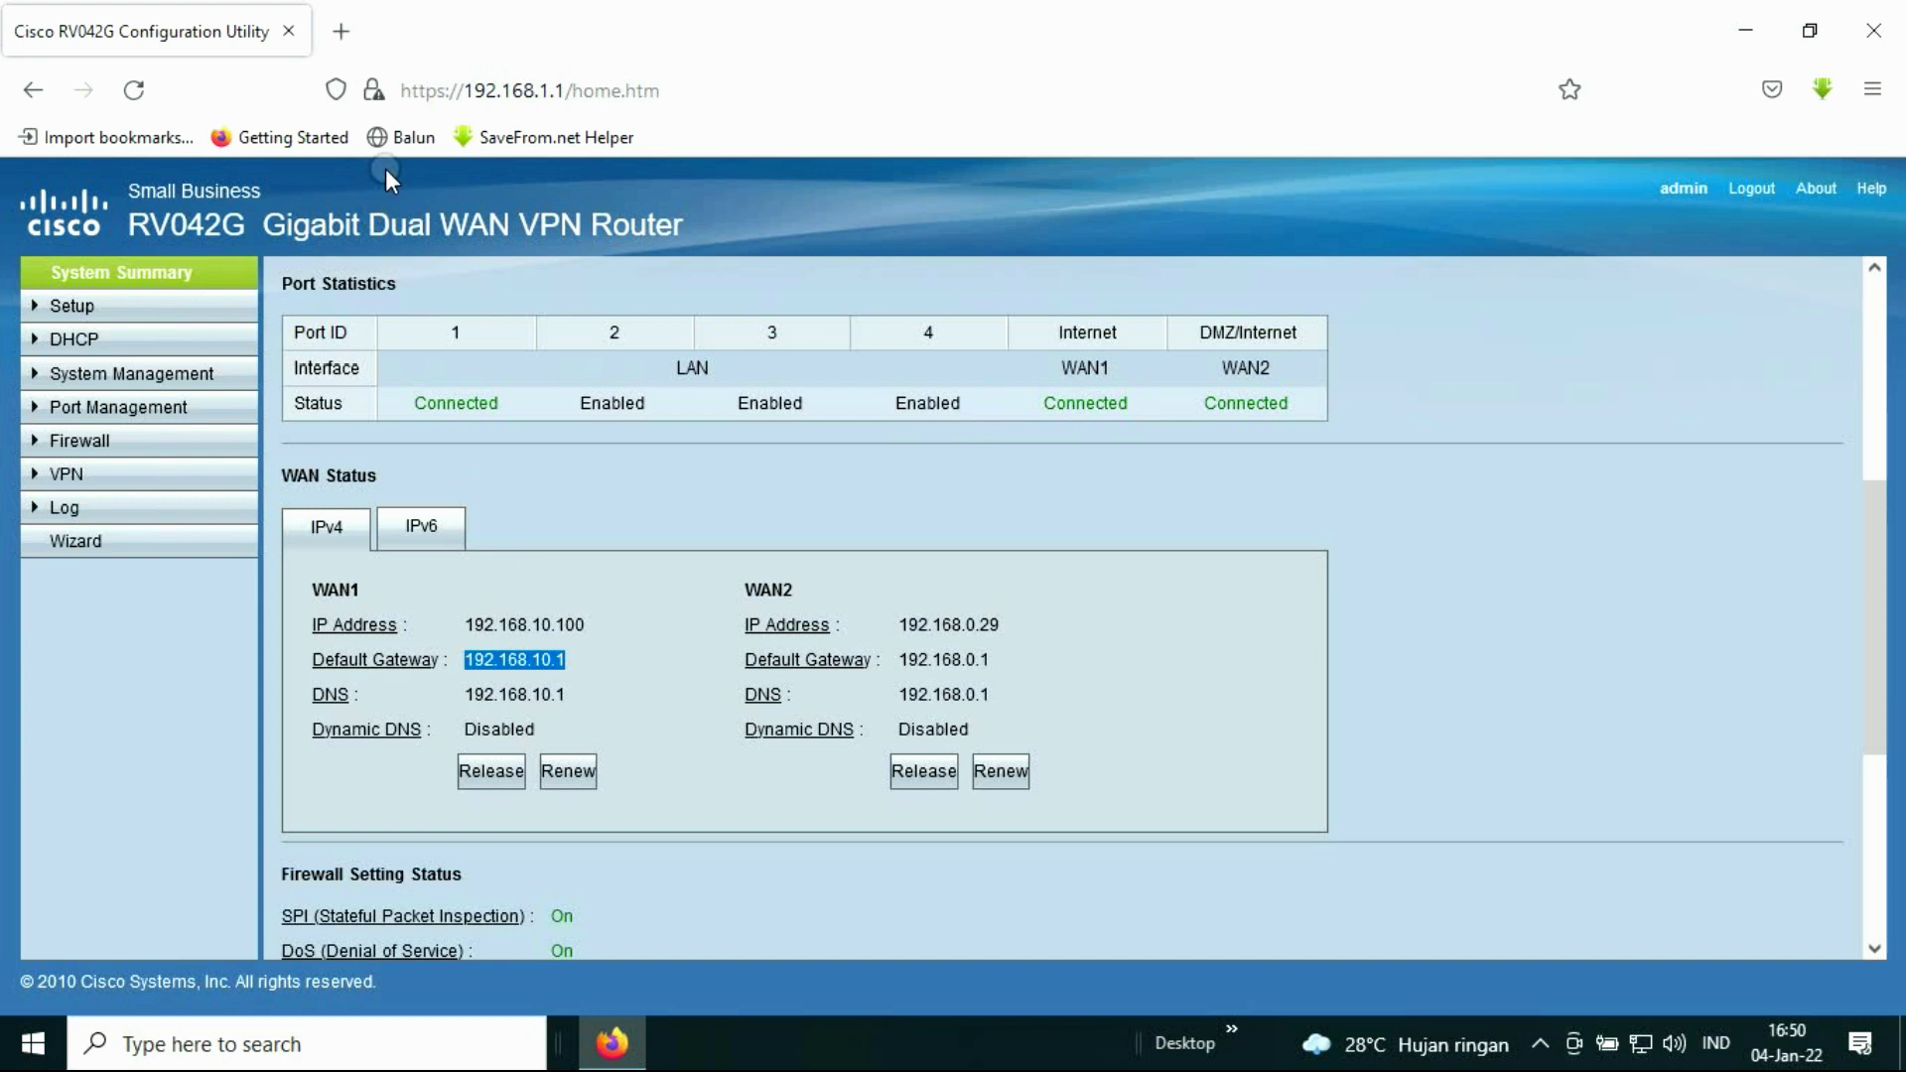
left_click(357, 40)
left_click(529, 714)
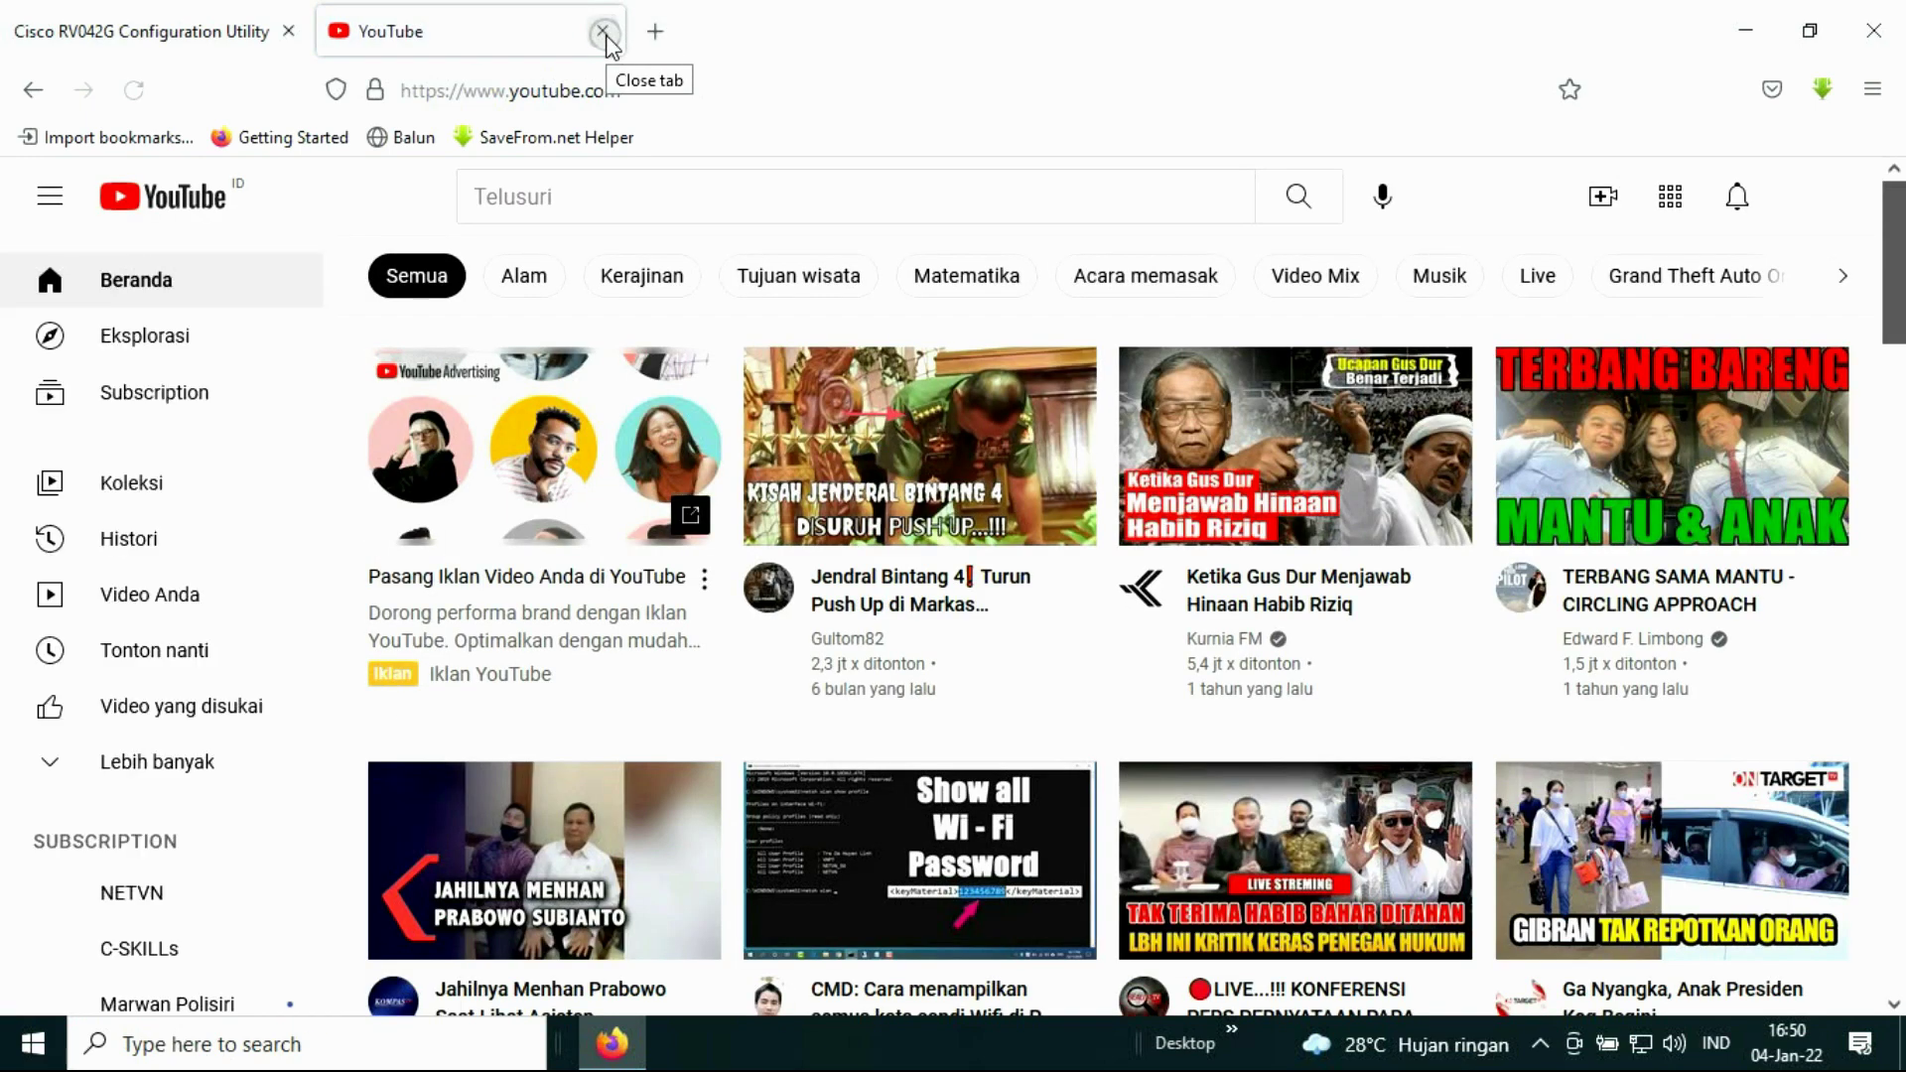
Step: Replace the YouTube tab with speedtest.net and start a speed test
left_click(604, 35)
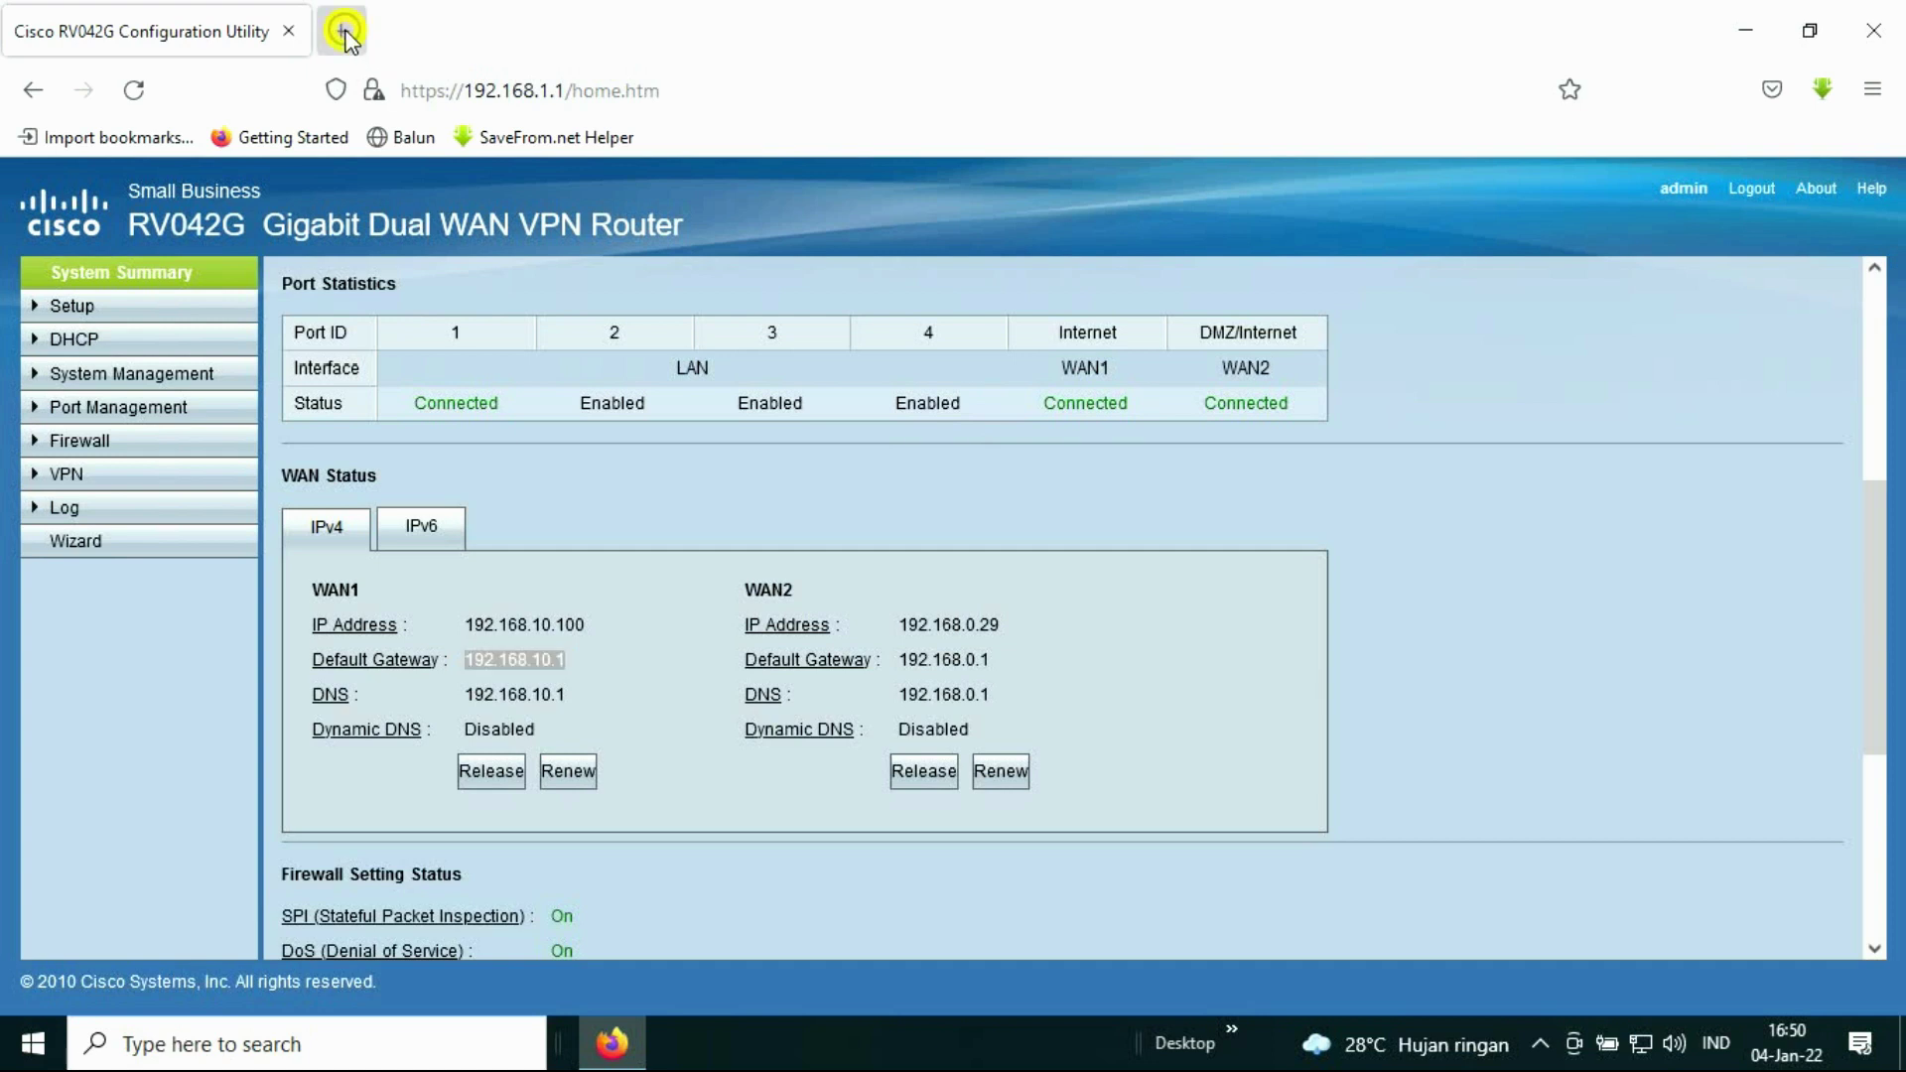
left_click(344, 33)
left_click(393, 707)
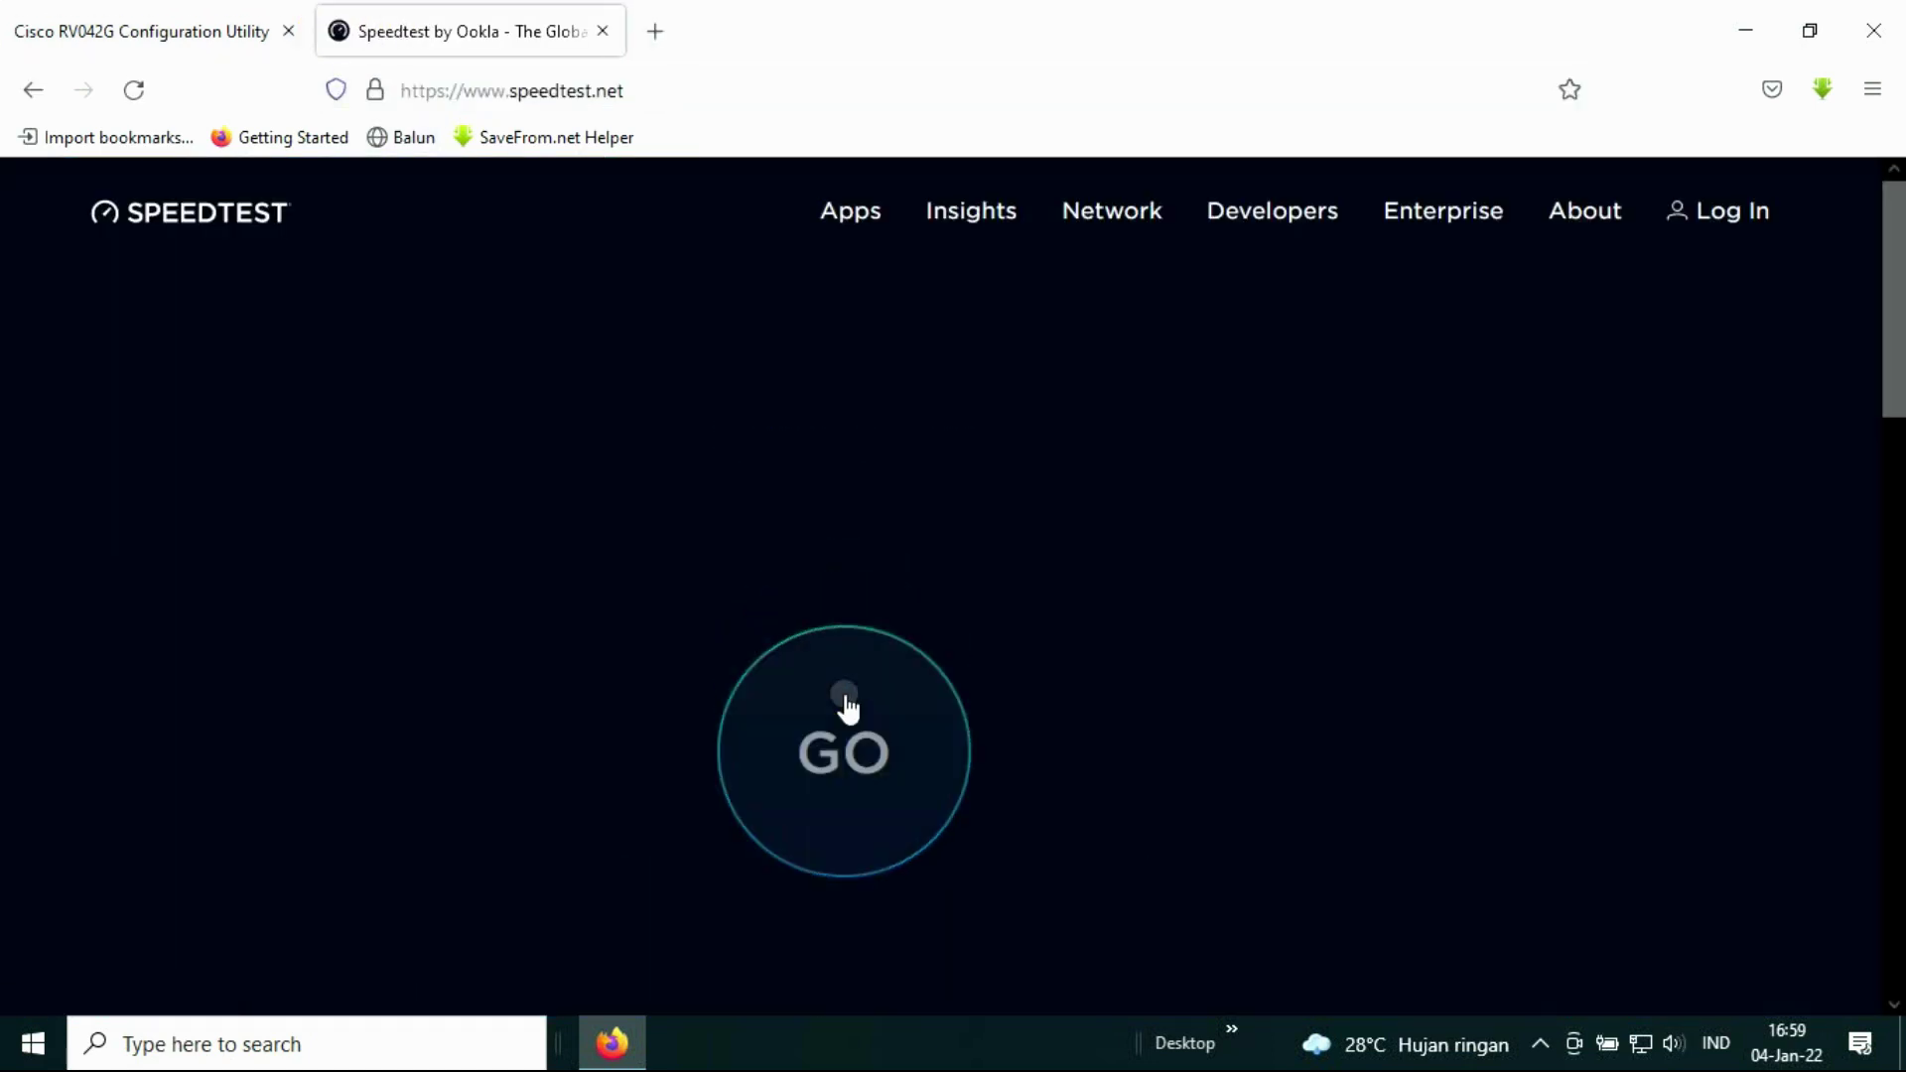
left_click(846, 705)
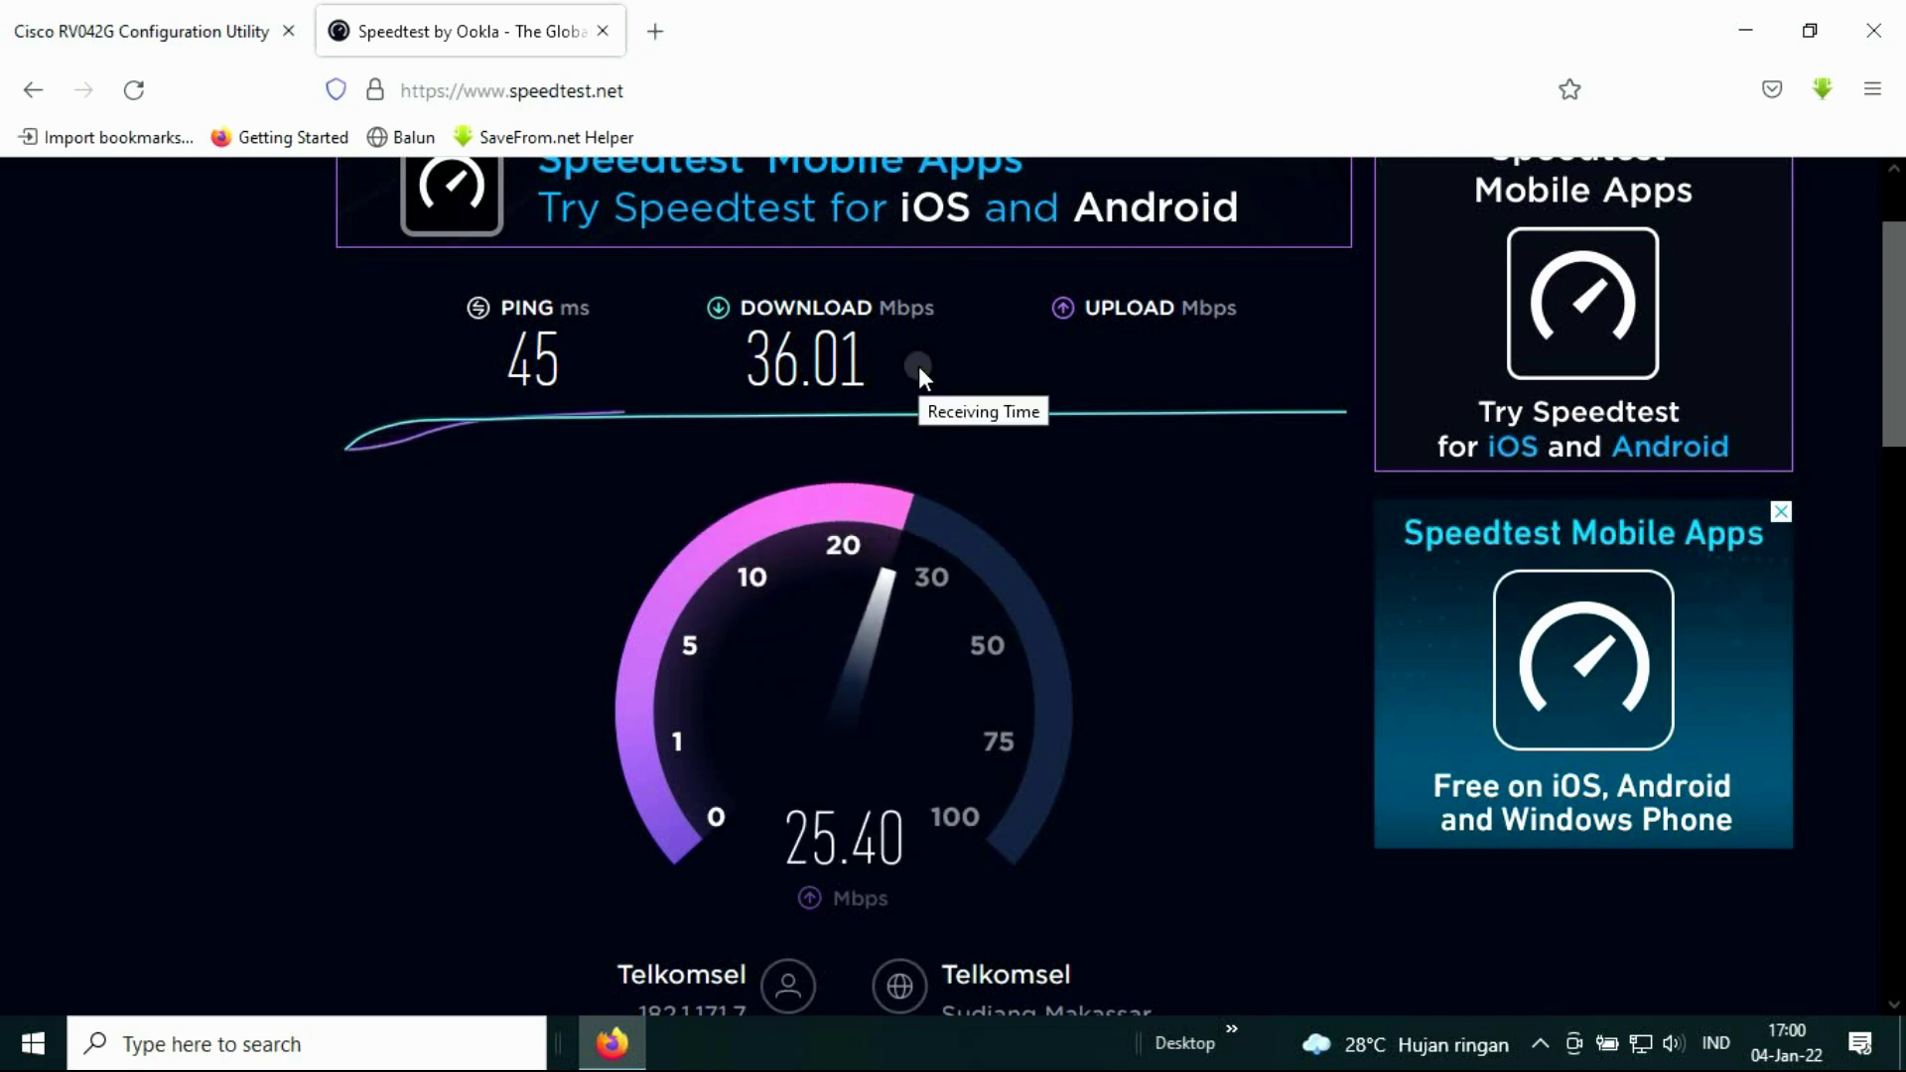
Step: Check the tray network status and router summary, then run the speed test again
left_click(1640, 1042)
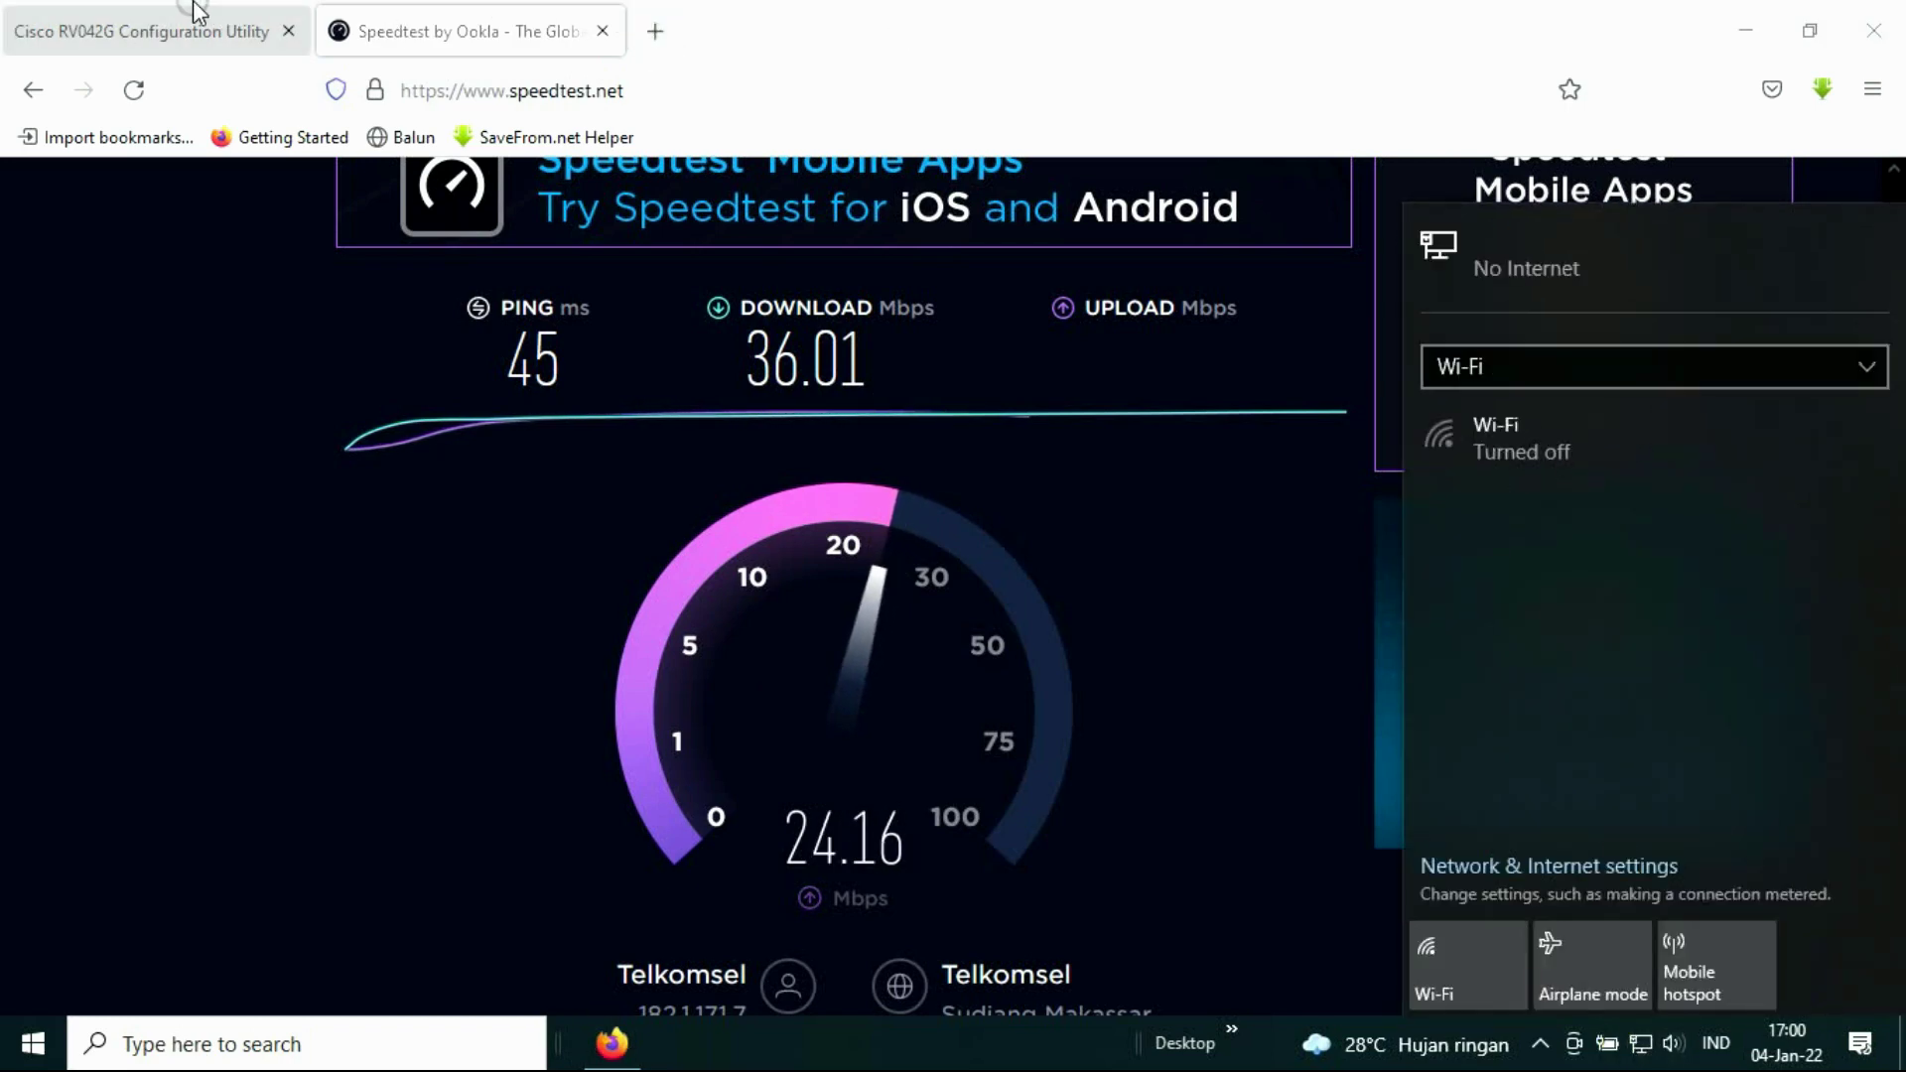
left_click(145, 21)
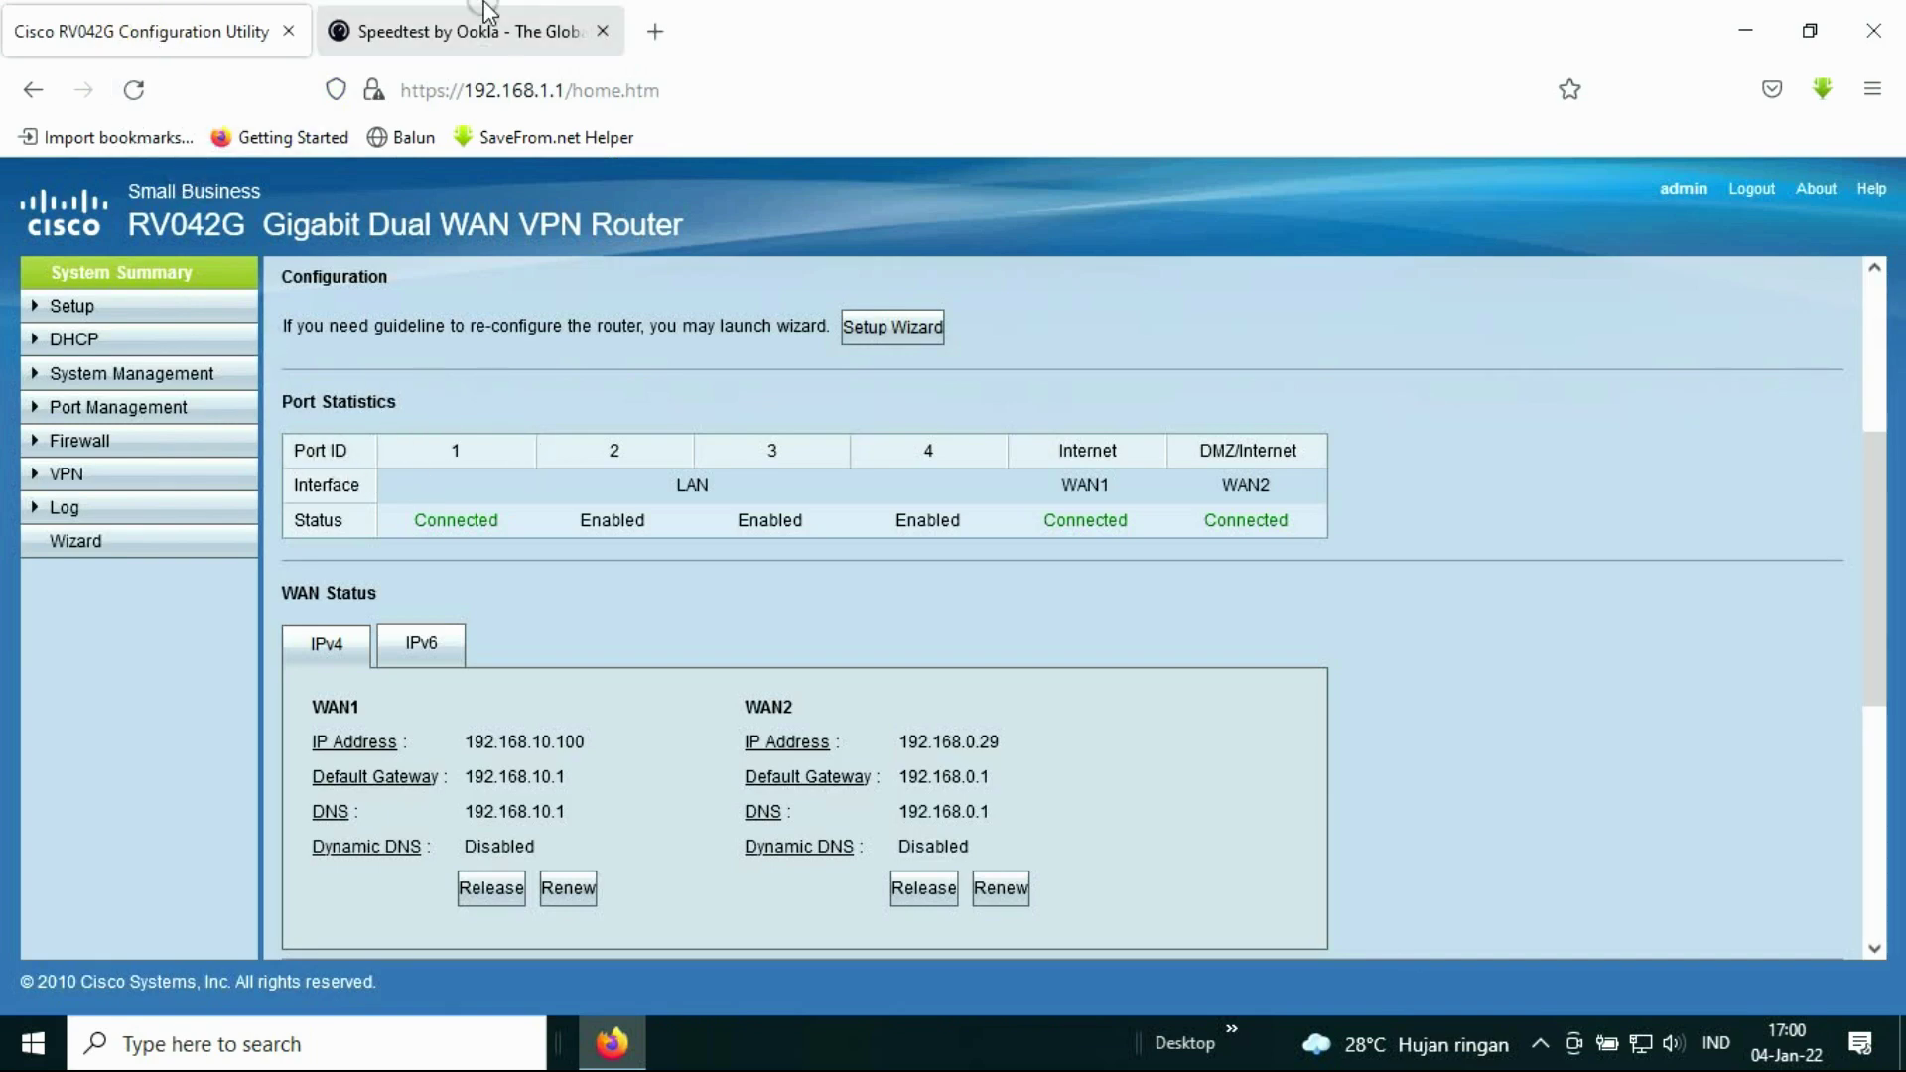
left_click(466, 28)
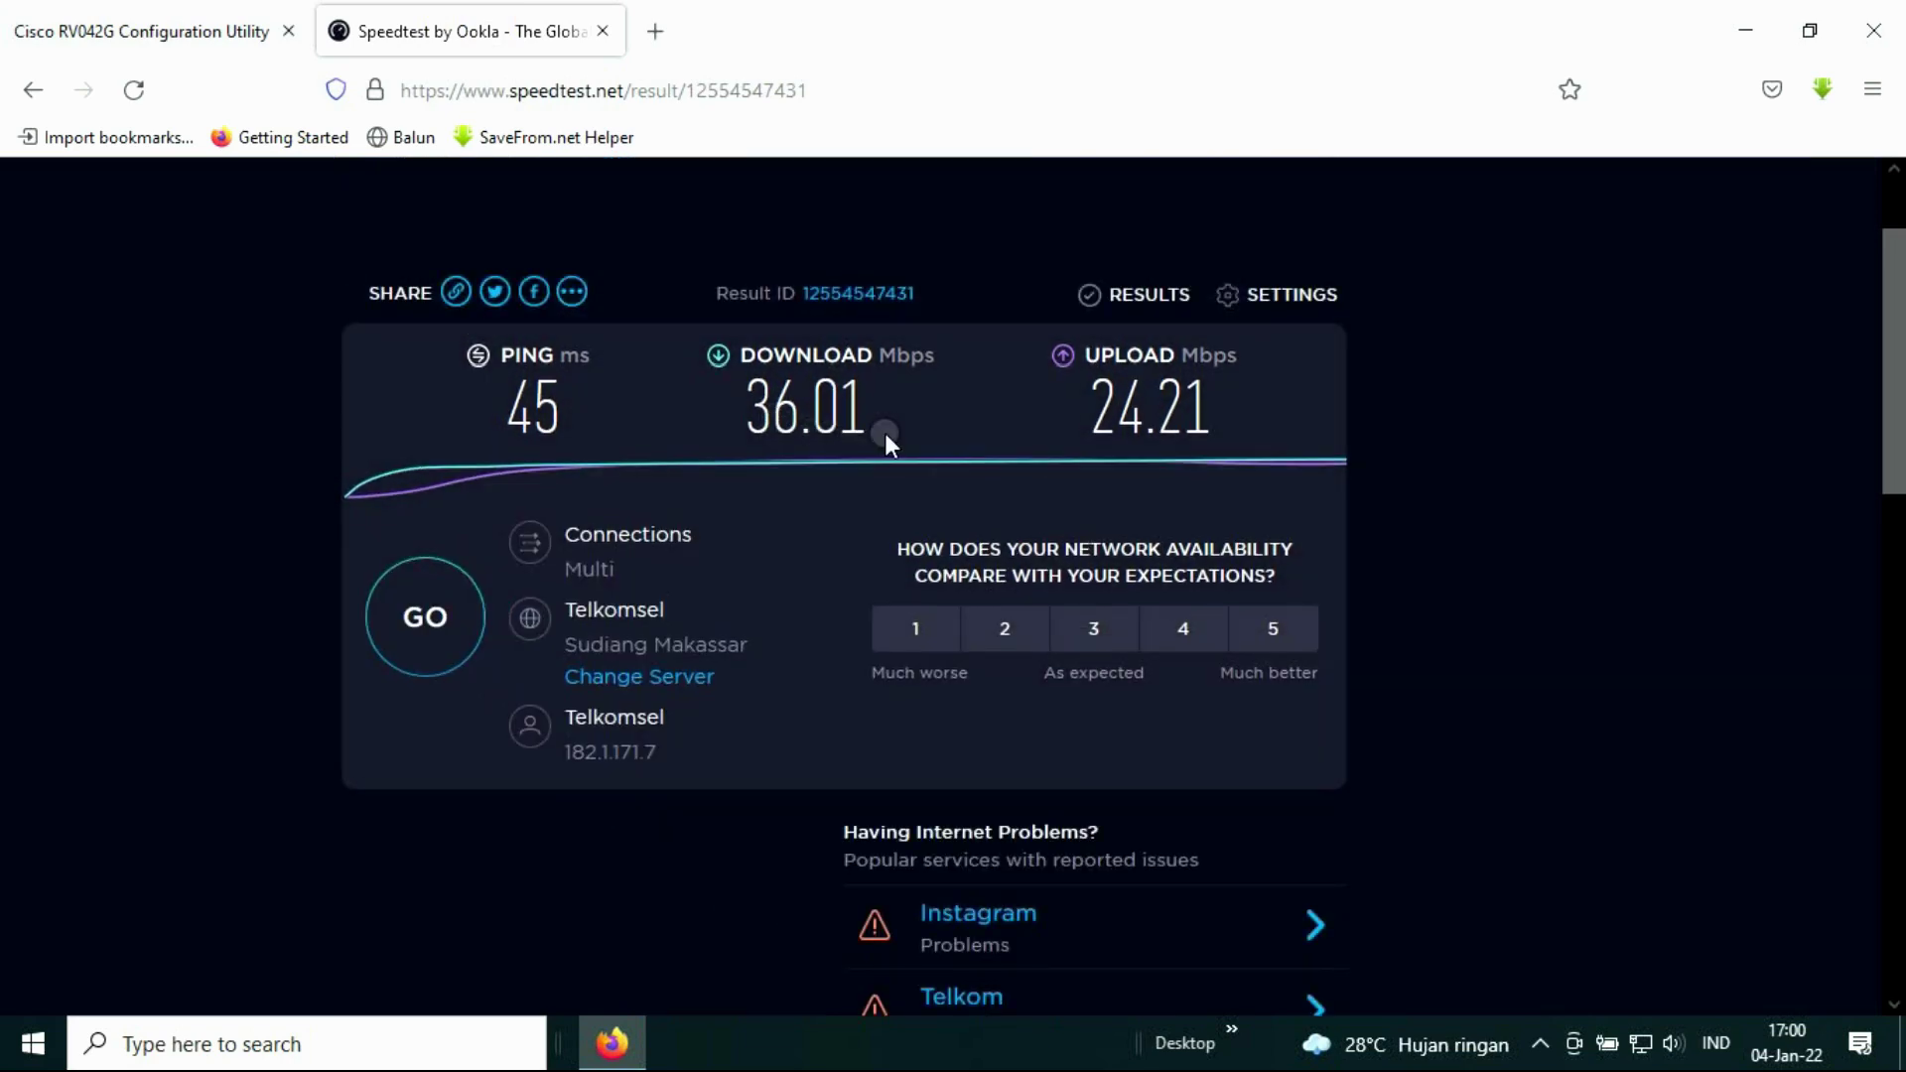
left_click(457, 601)
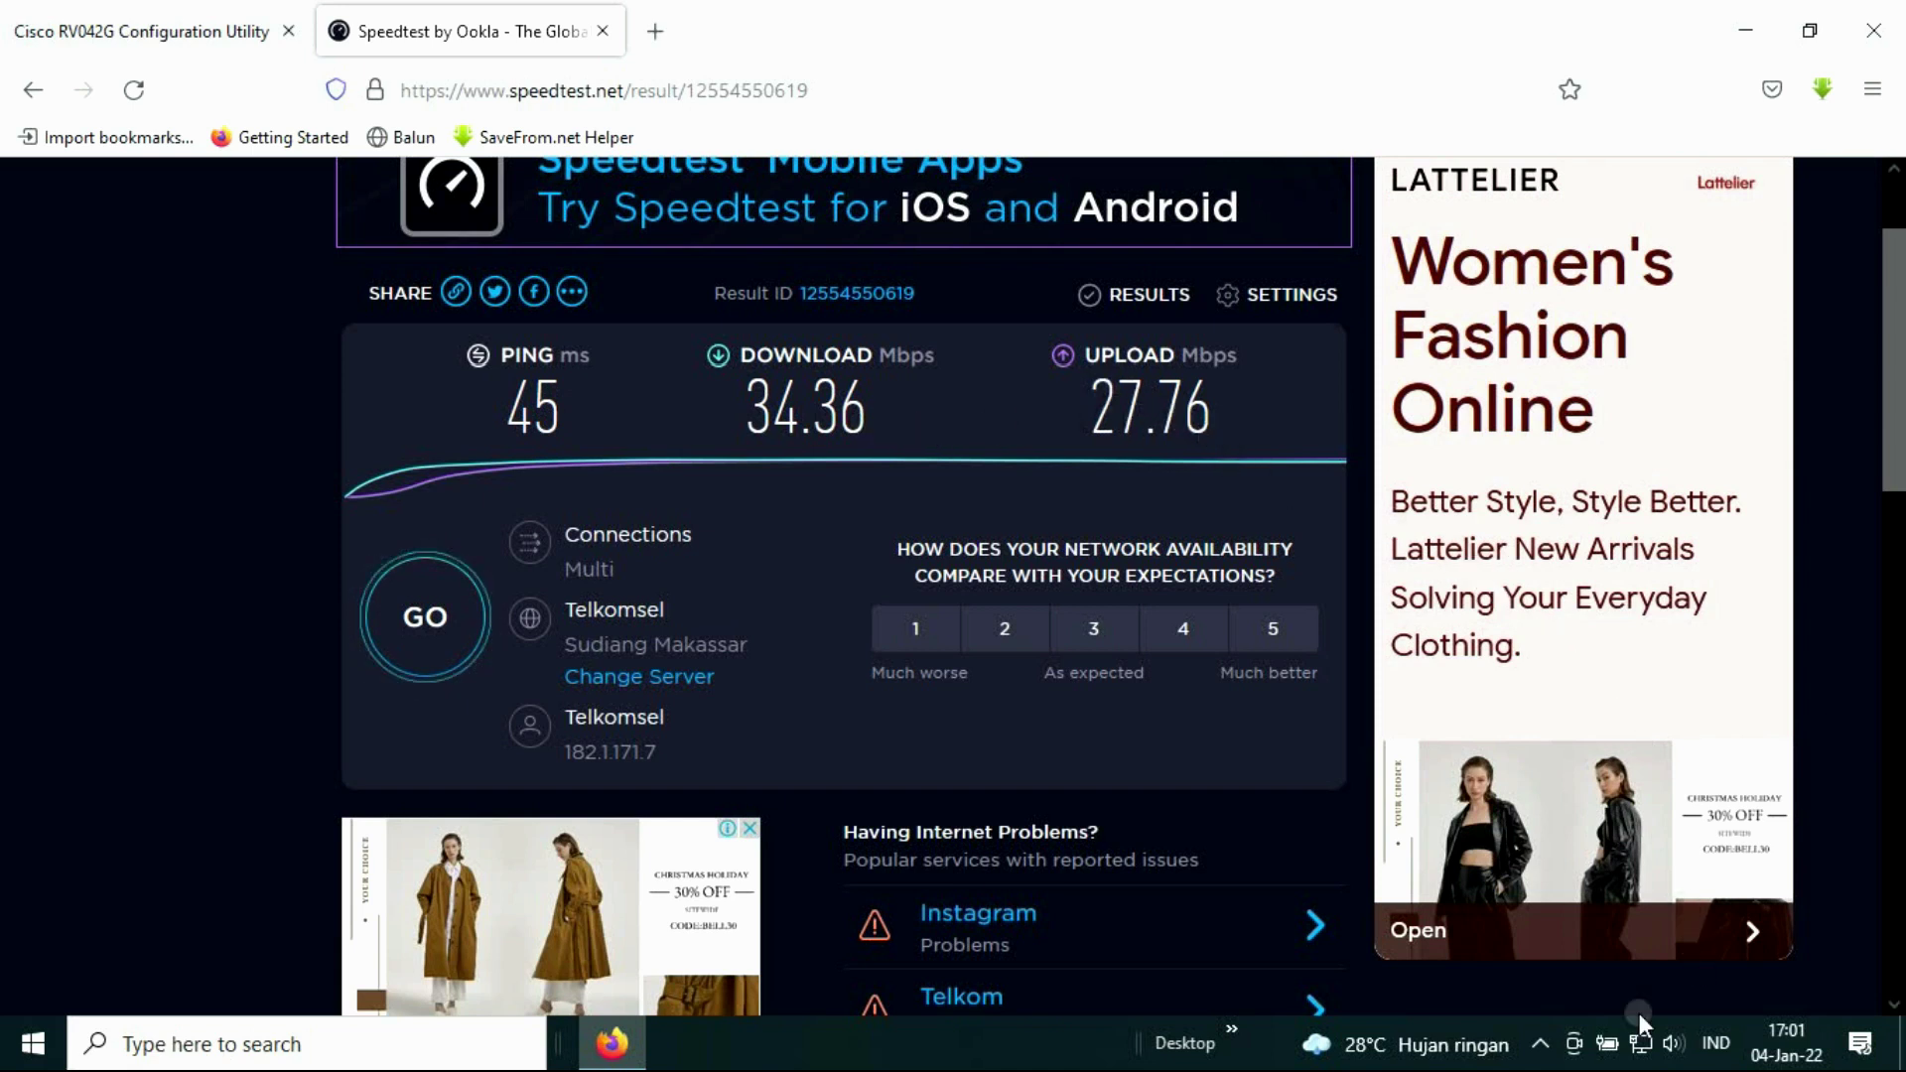
Step: Recheck the router summary and tray network status, then relaunch Firefox from the desktop icon
left_click(248, 31)
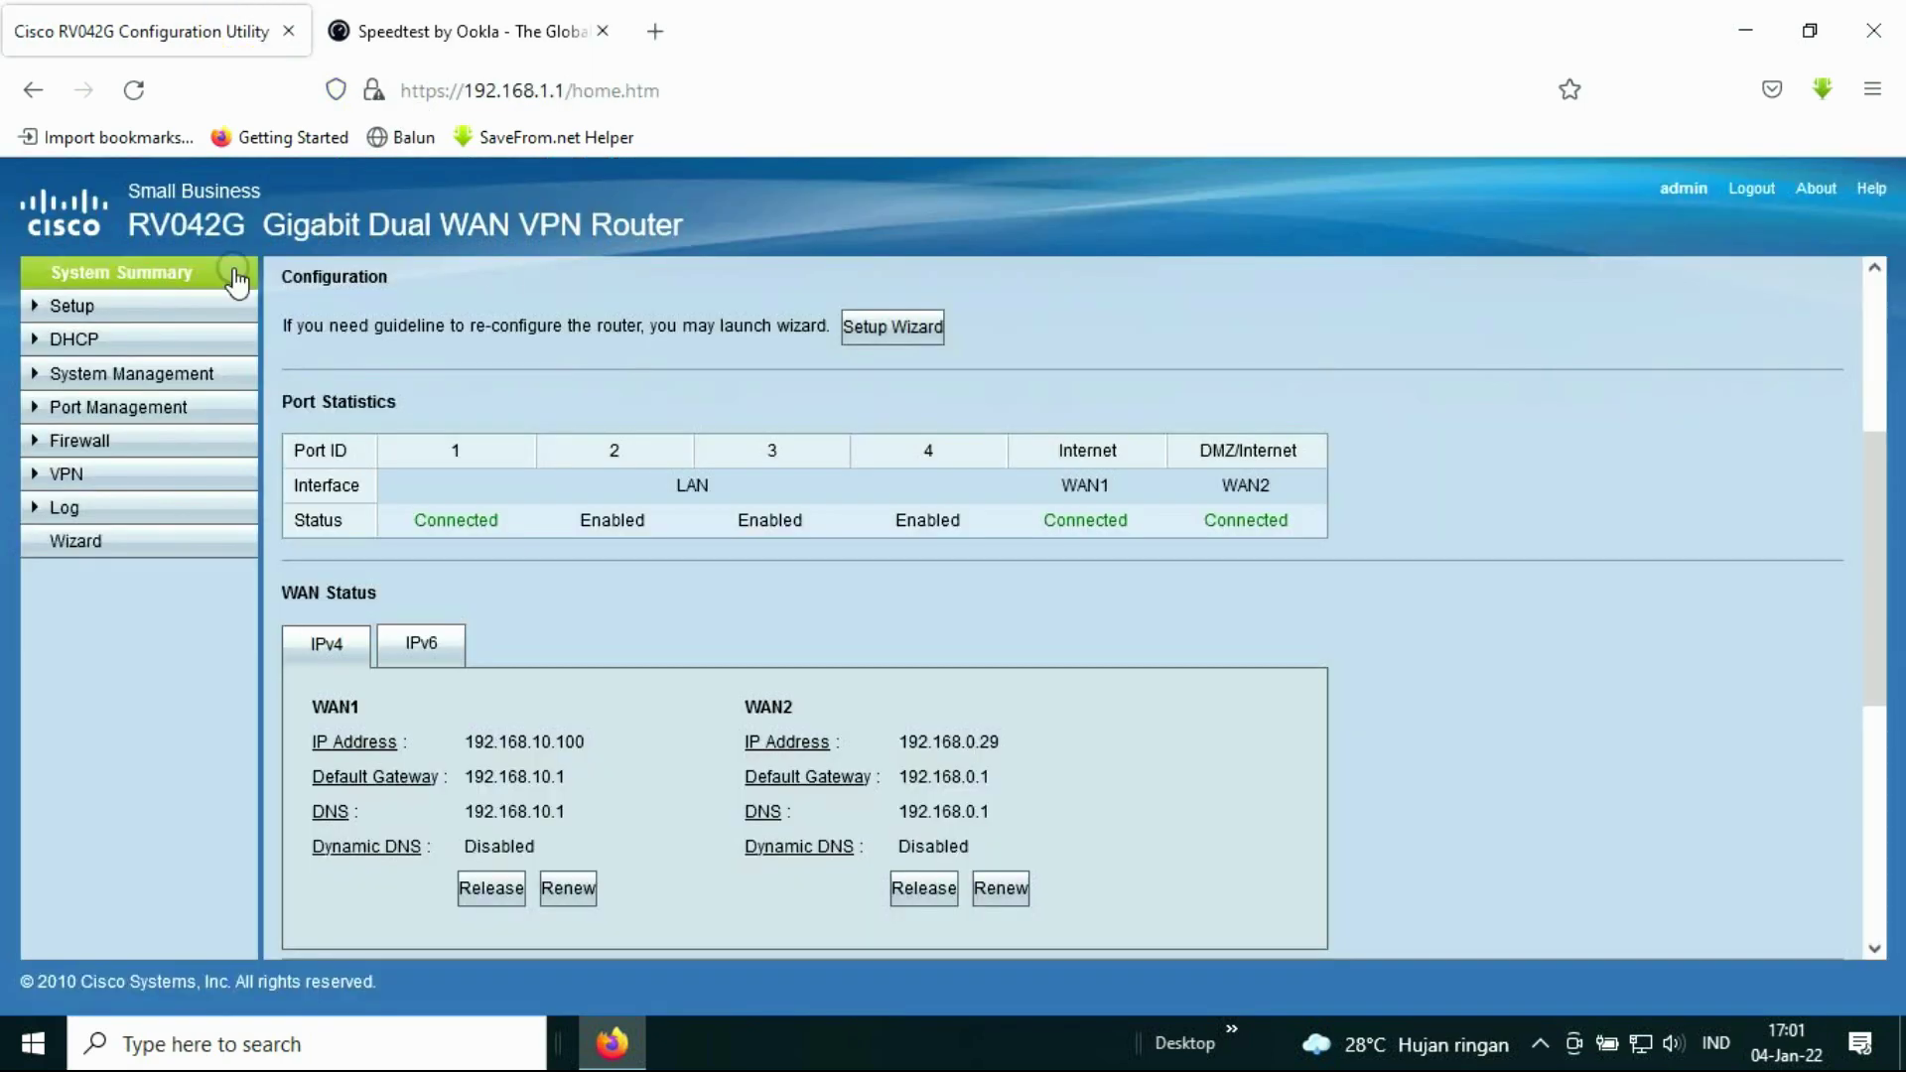
left_click(459, 24)
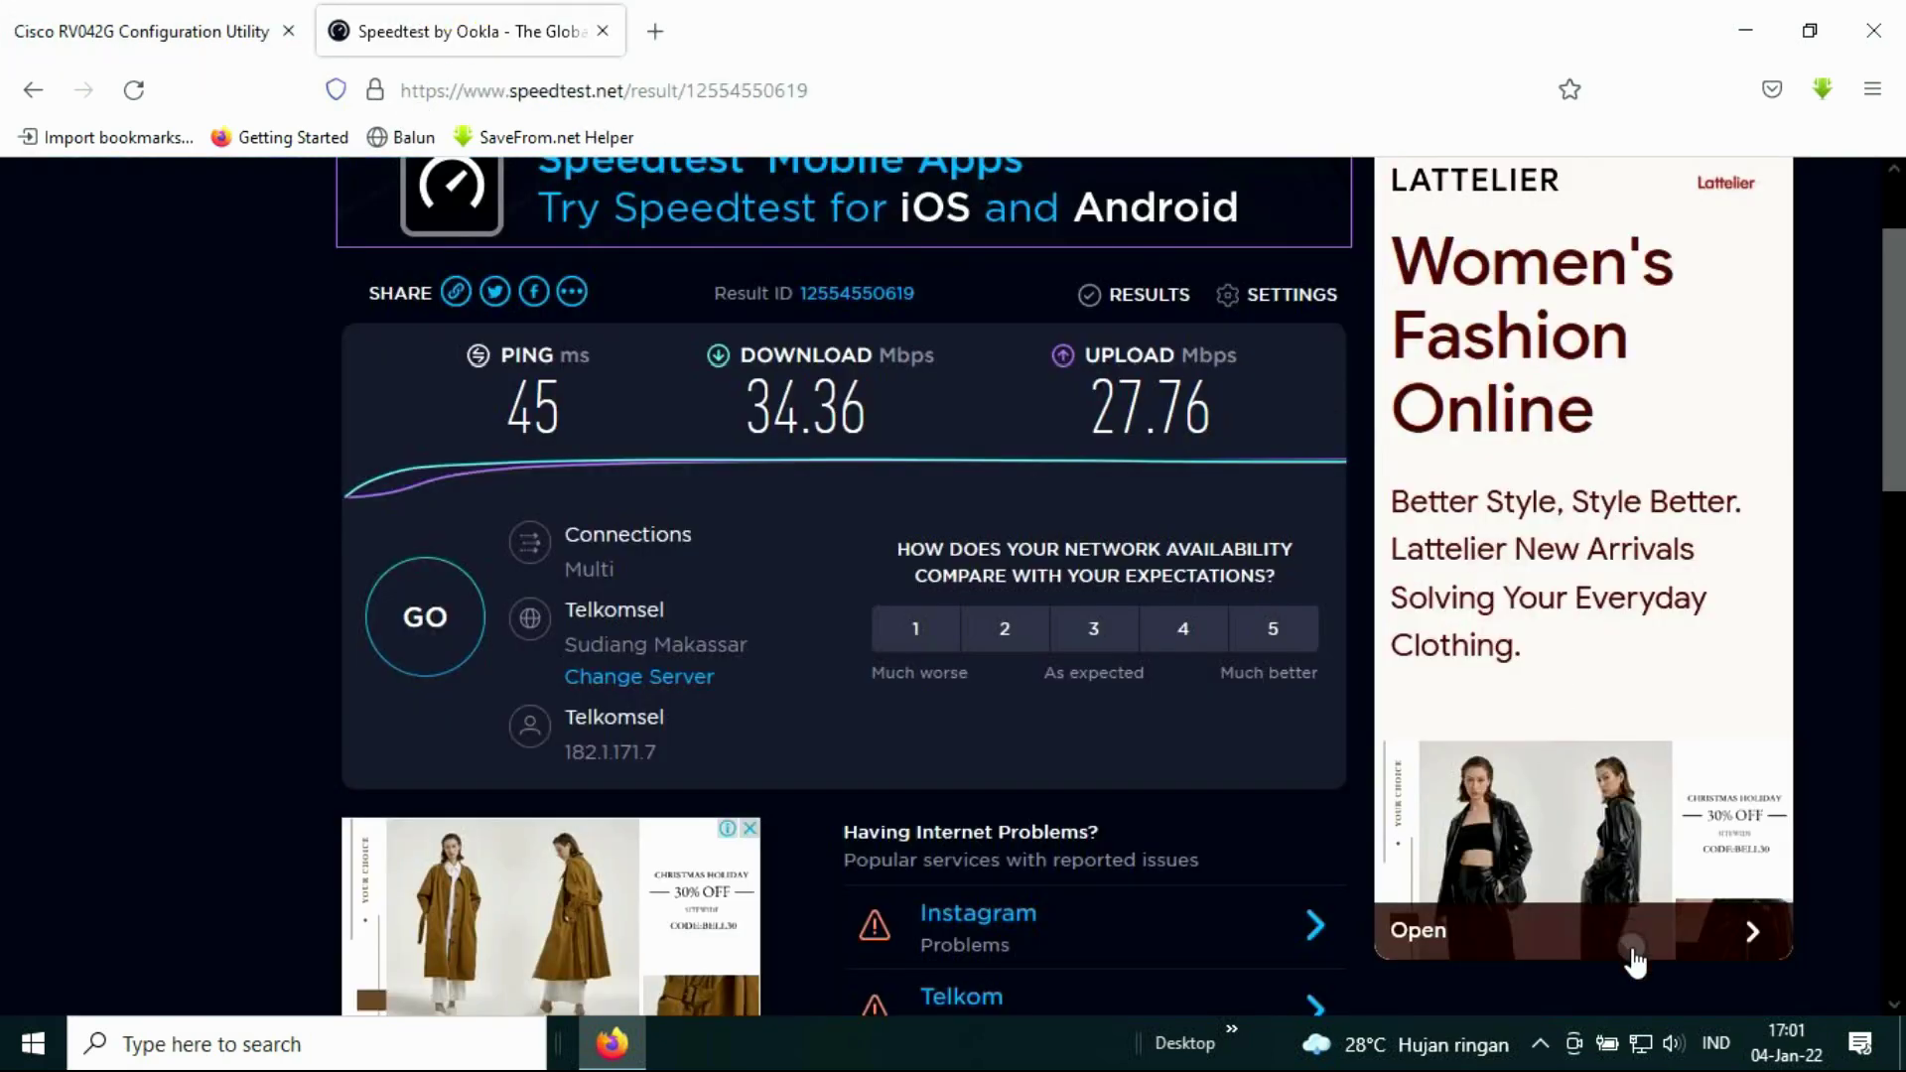
mouse_move(1639, 1047)
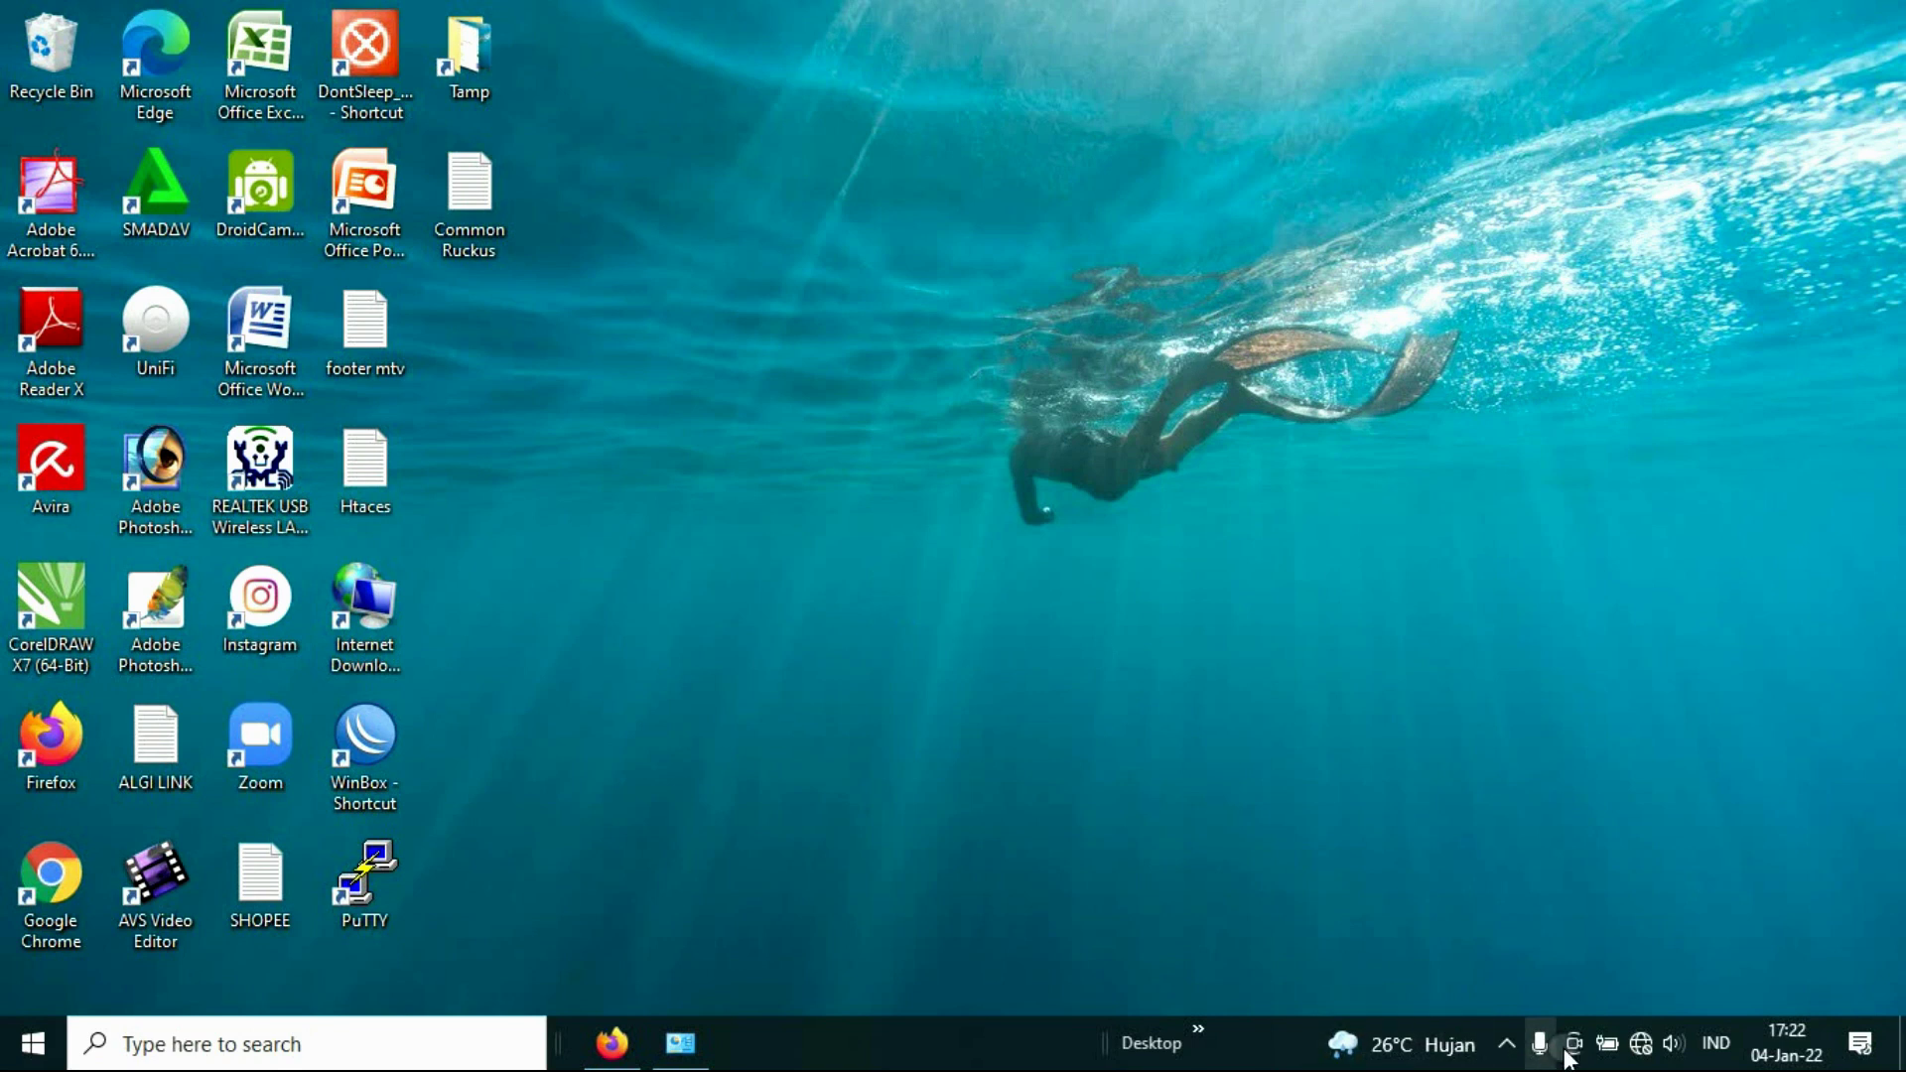
left_click(1641, 1042)
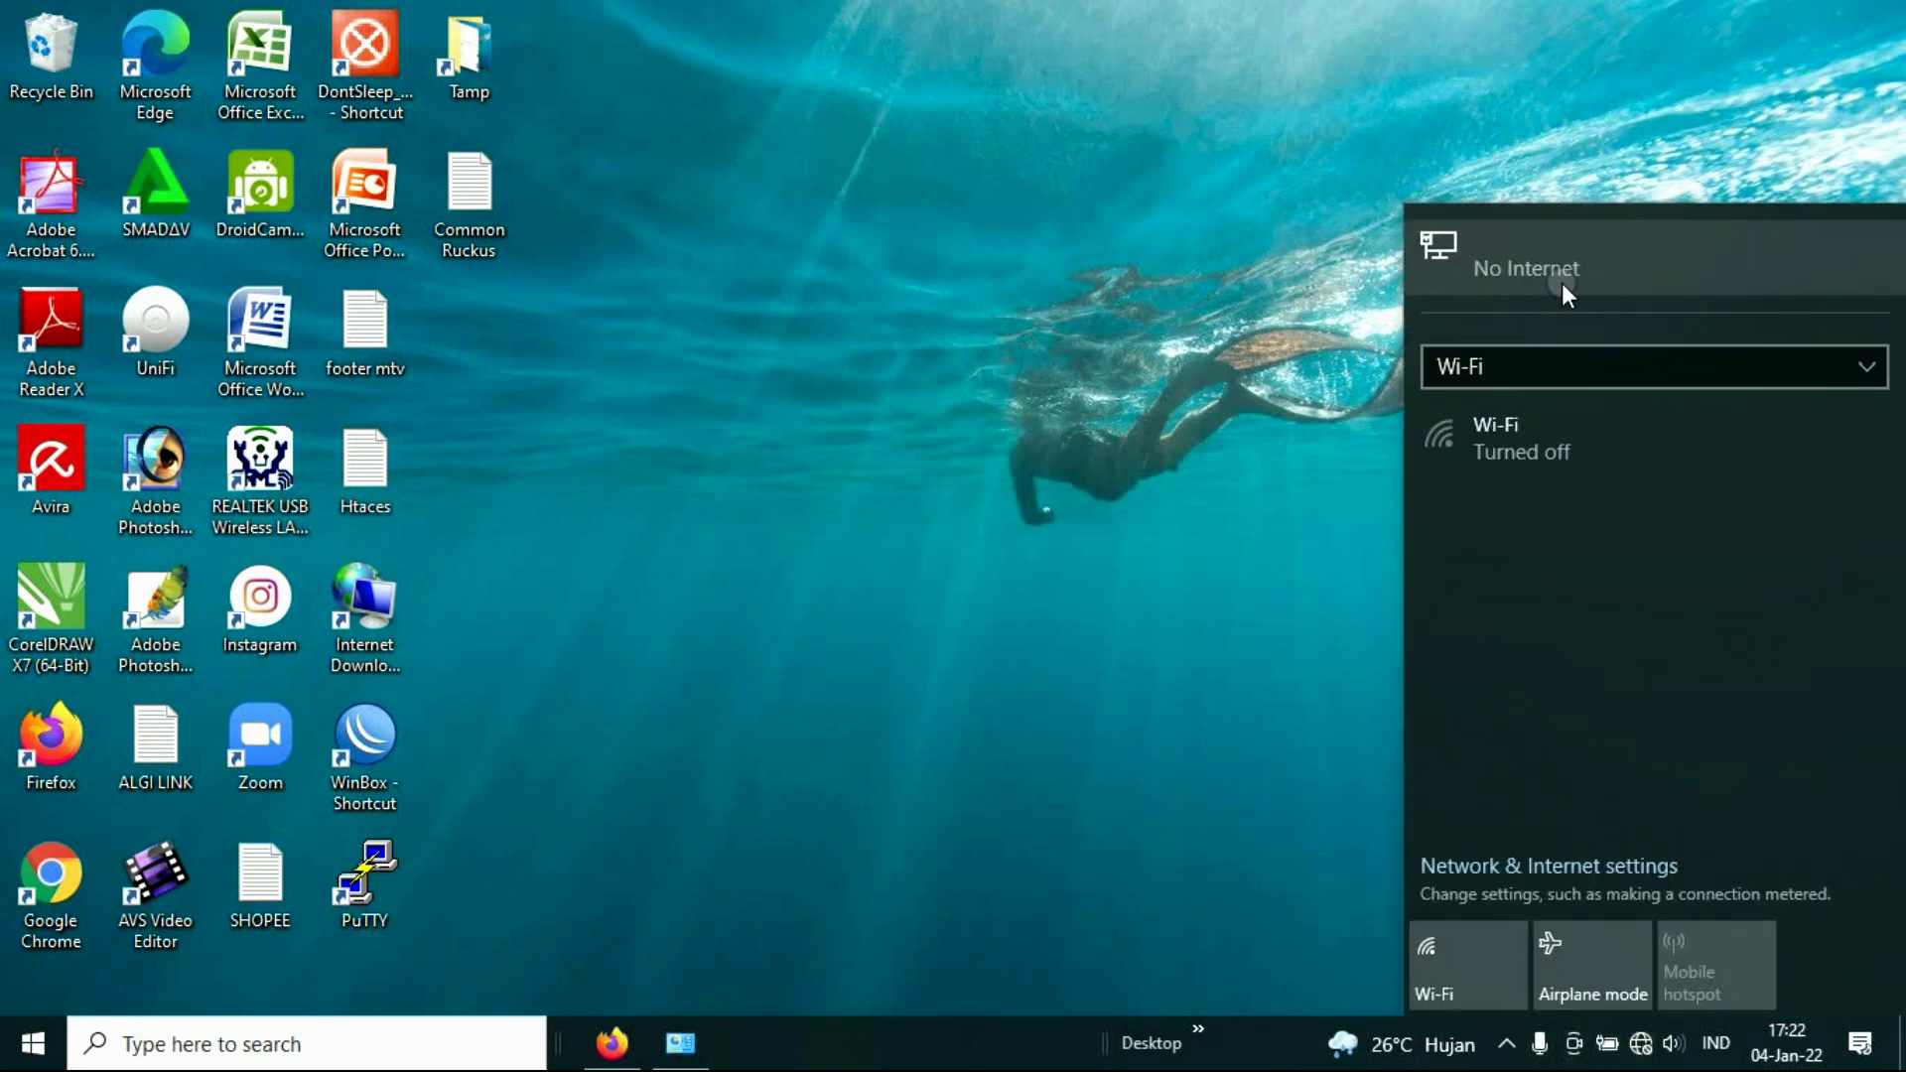
double_click(45, 777)
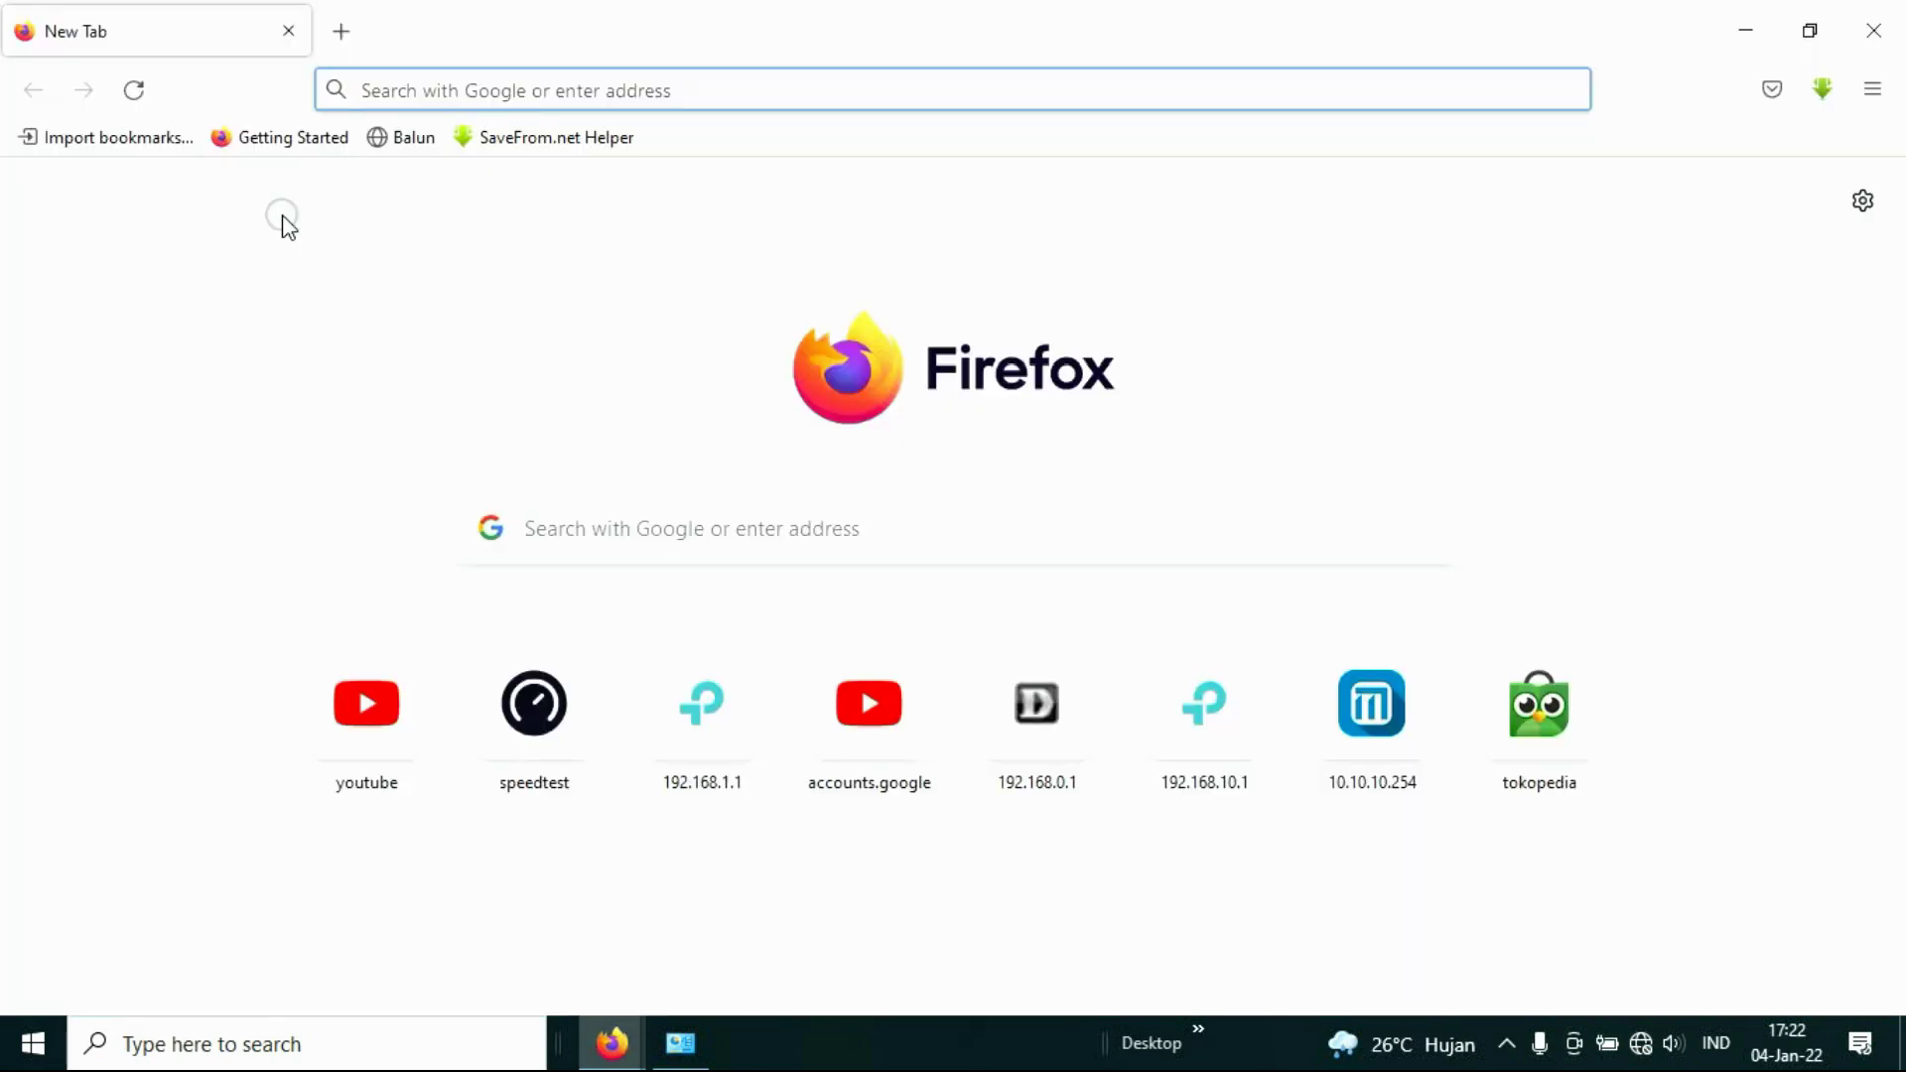
Step: Browse to 192.168.0.1 and expand the Advanced details on the certificate warning
type("192.168.1.1/")
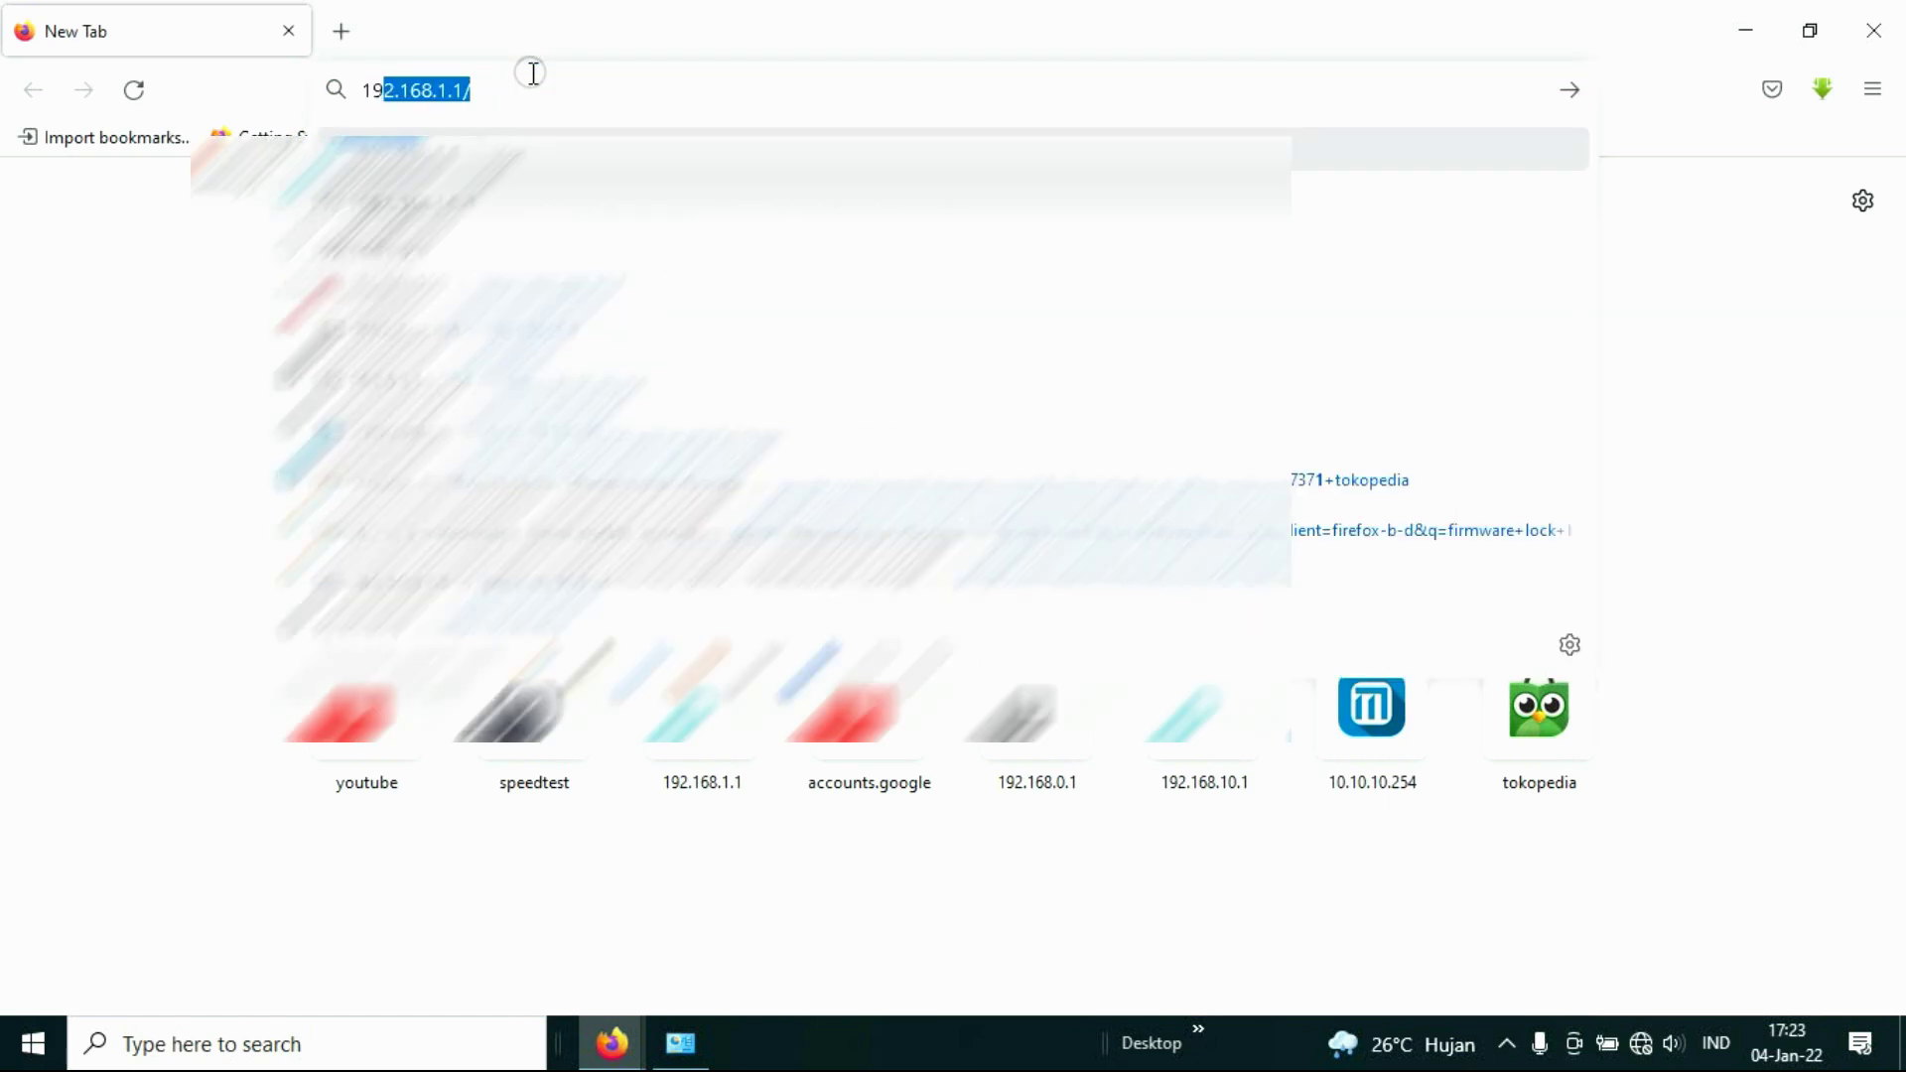
left_click(533, 73)
key("BackSpace")
key("BackSpace")
key("BackSpace")
key("BackSpace")
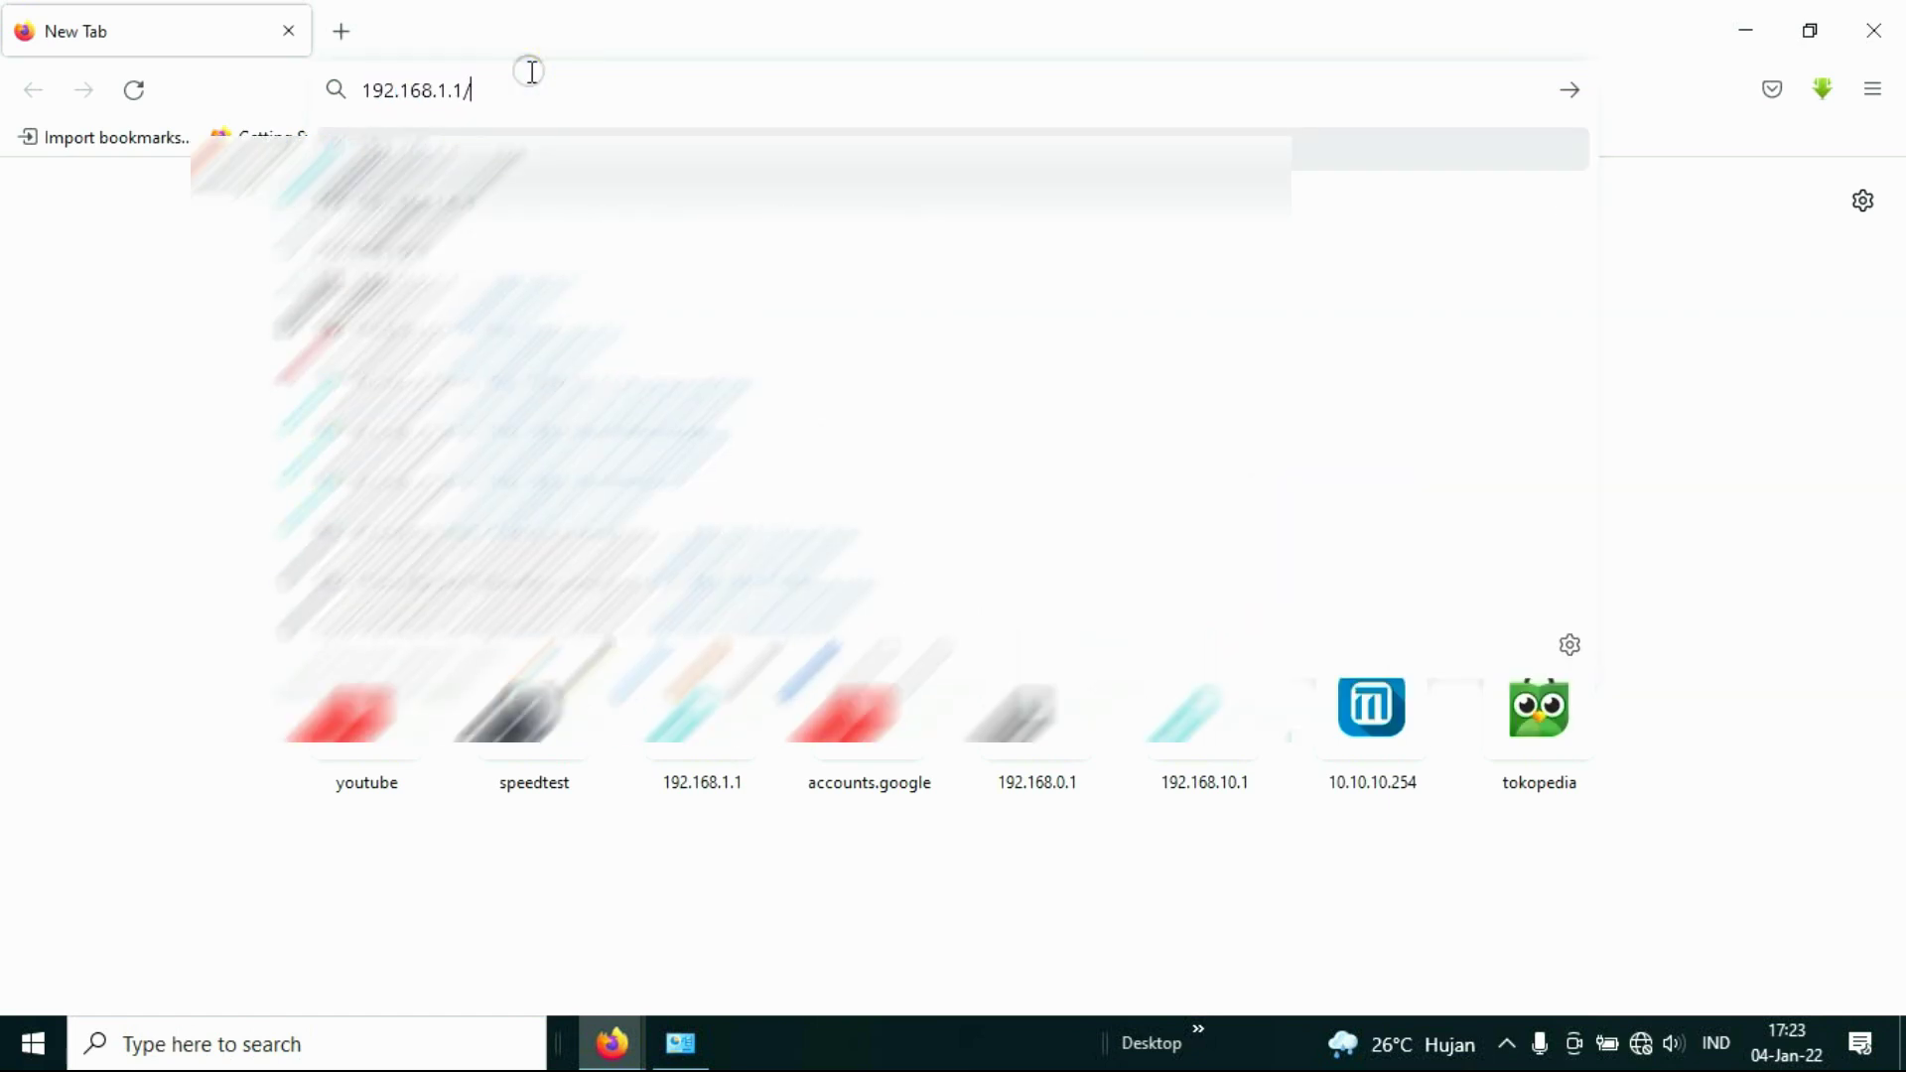
type("0")
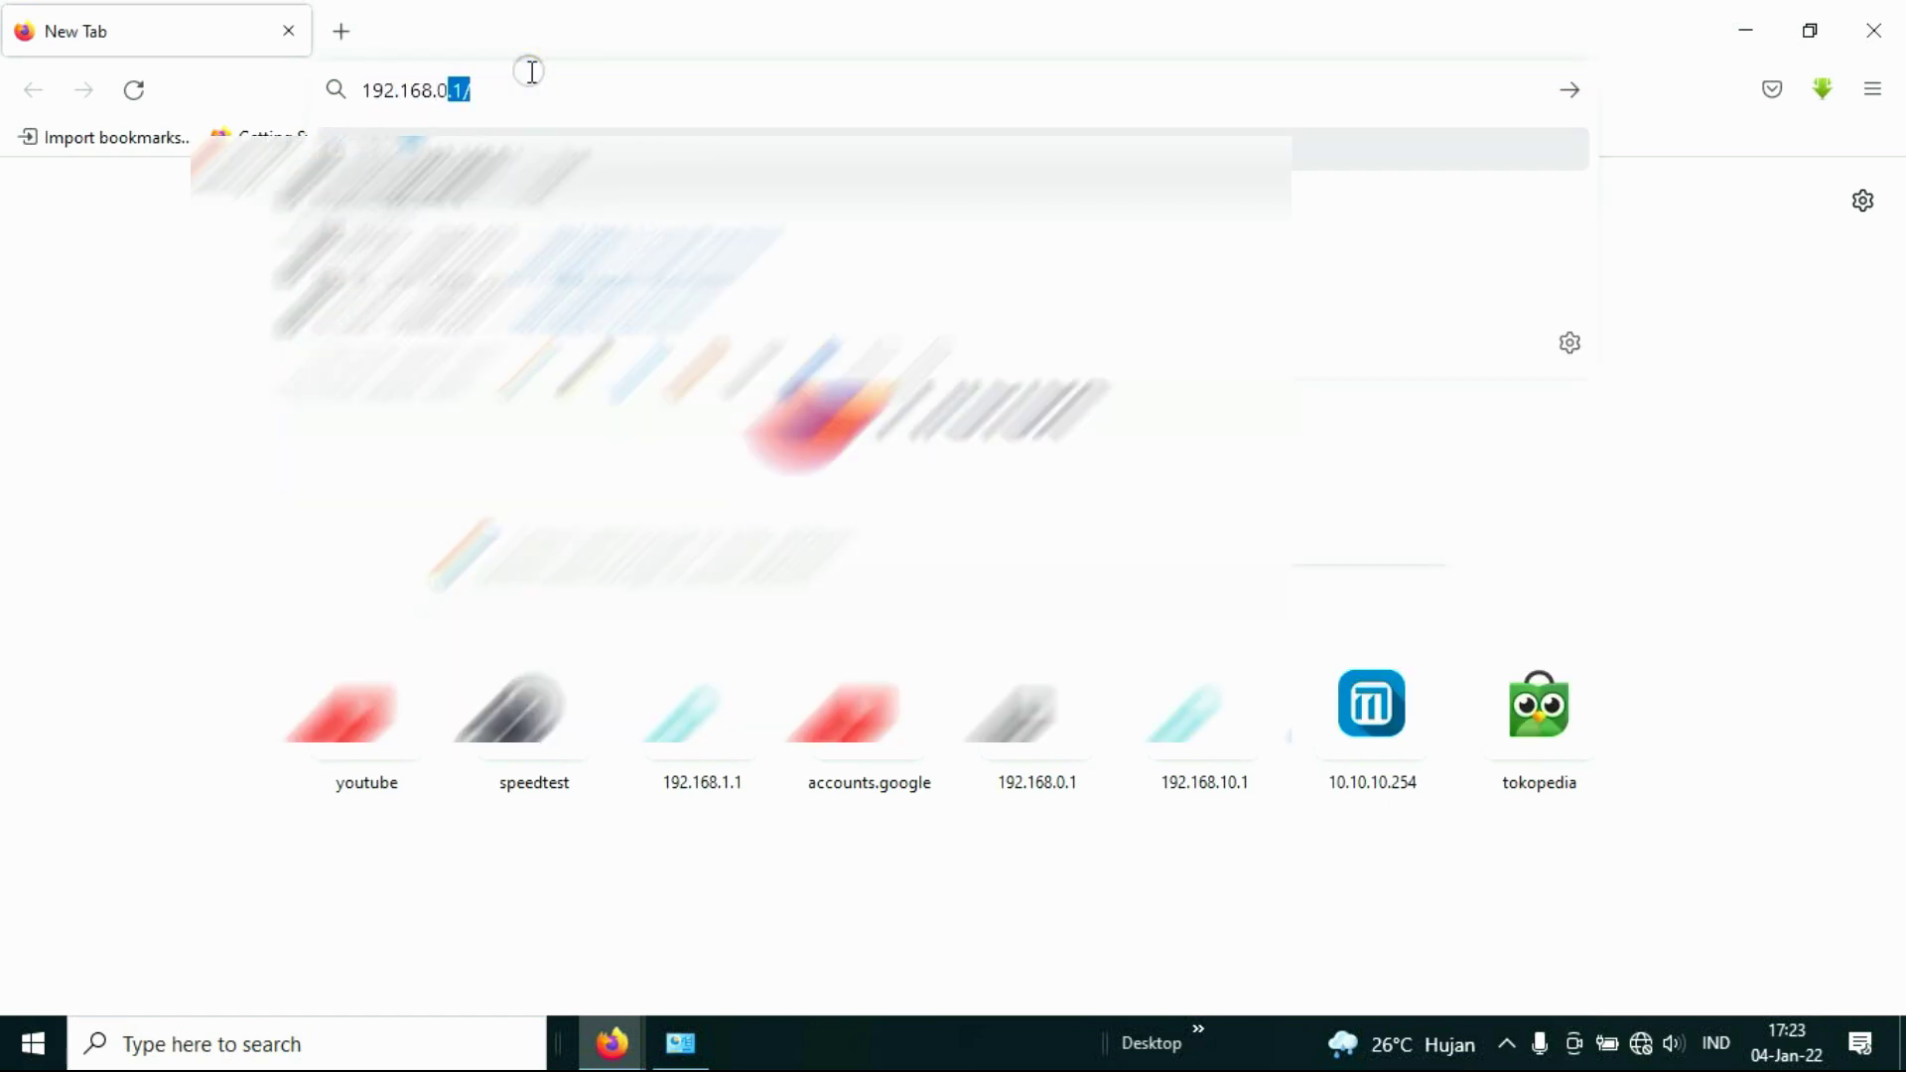
type(".1")
key("Return")
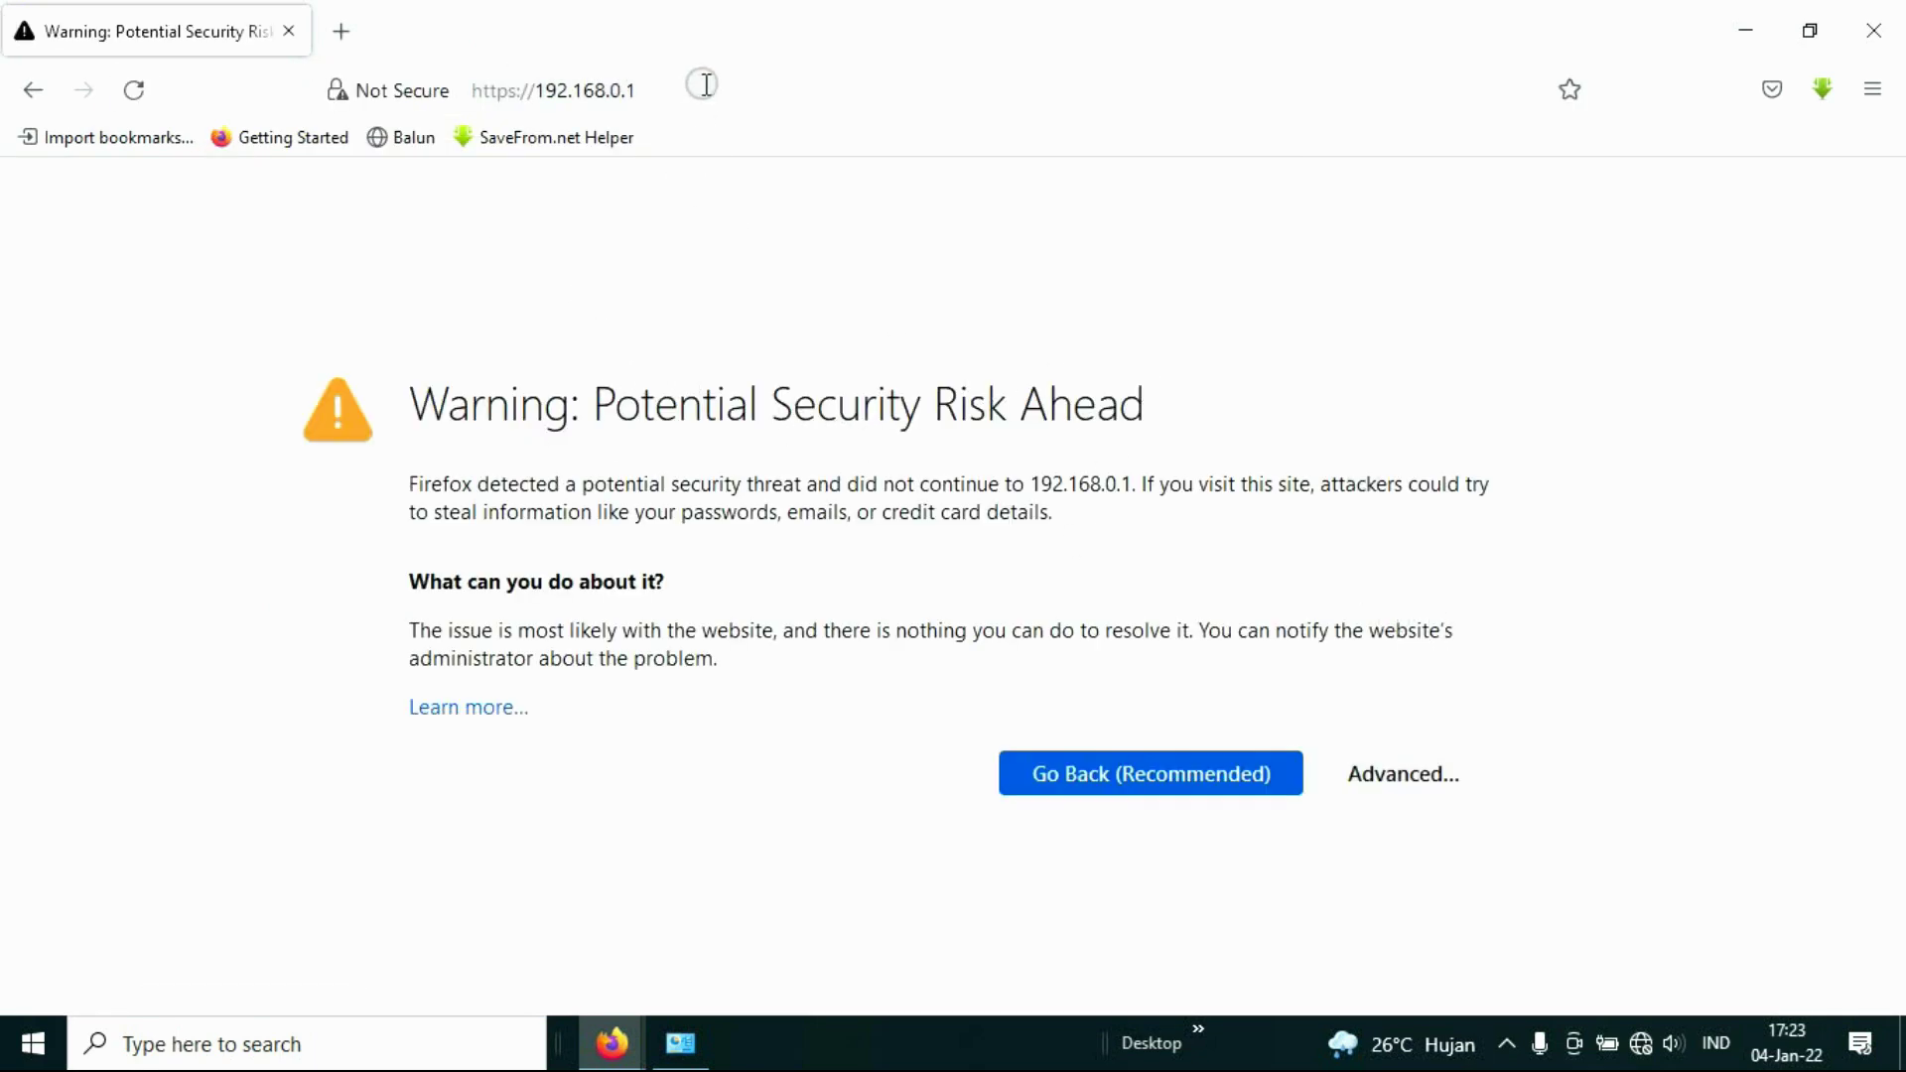
left_click(1414, 773)
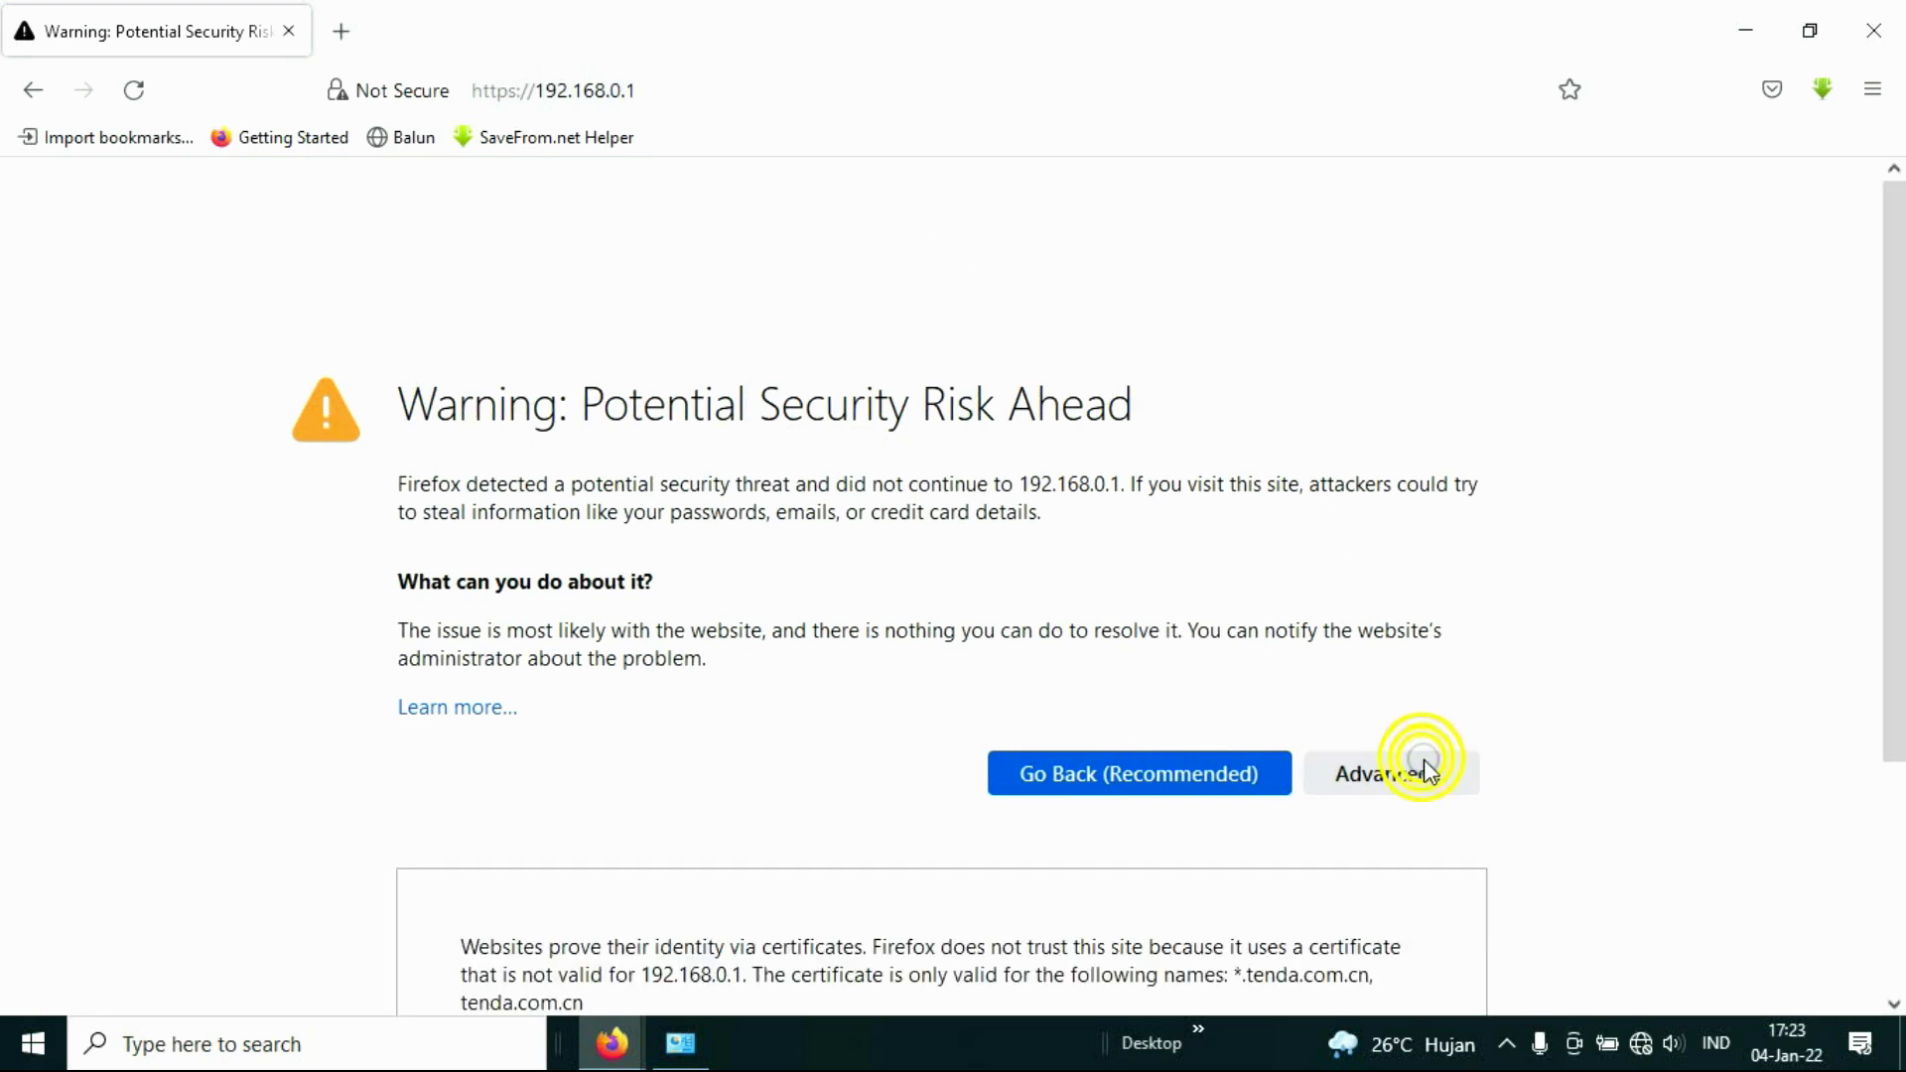
scroll(1241, 655, "down", 3)
Step: Proceed past the warning, switch setup to English, and start quick setup with Dynamic IP
left_click(1298, 910)
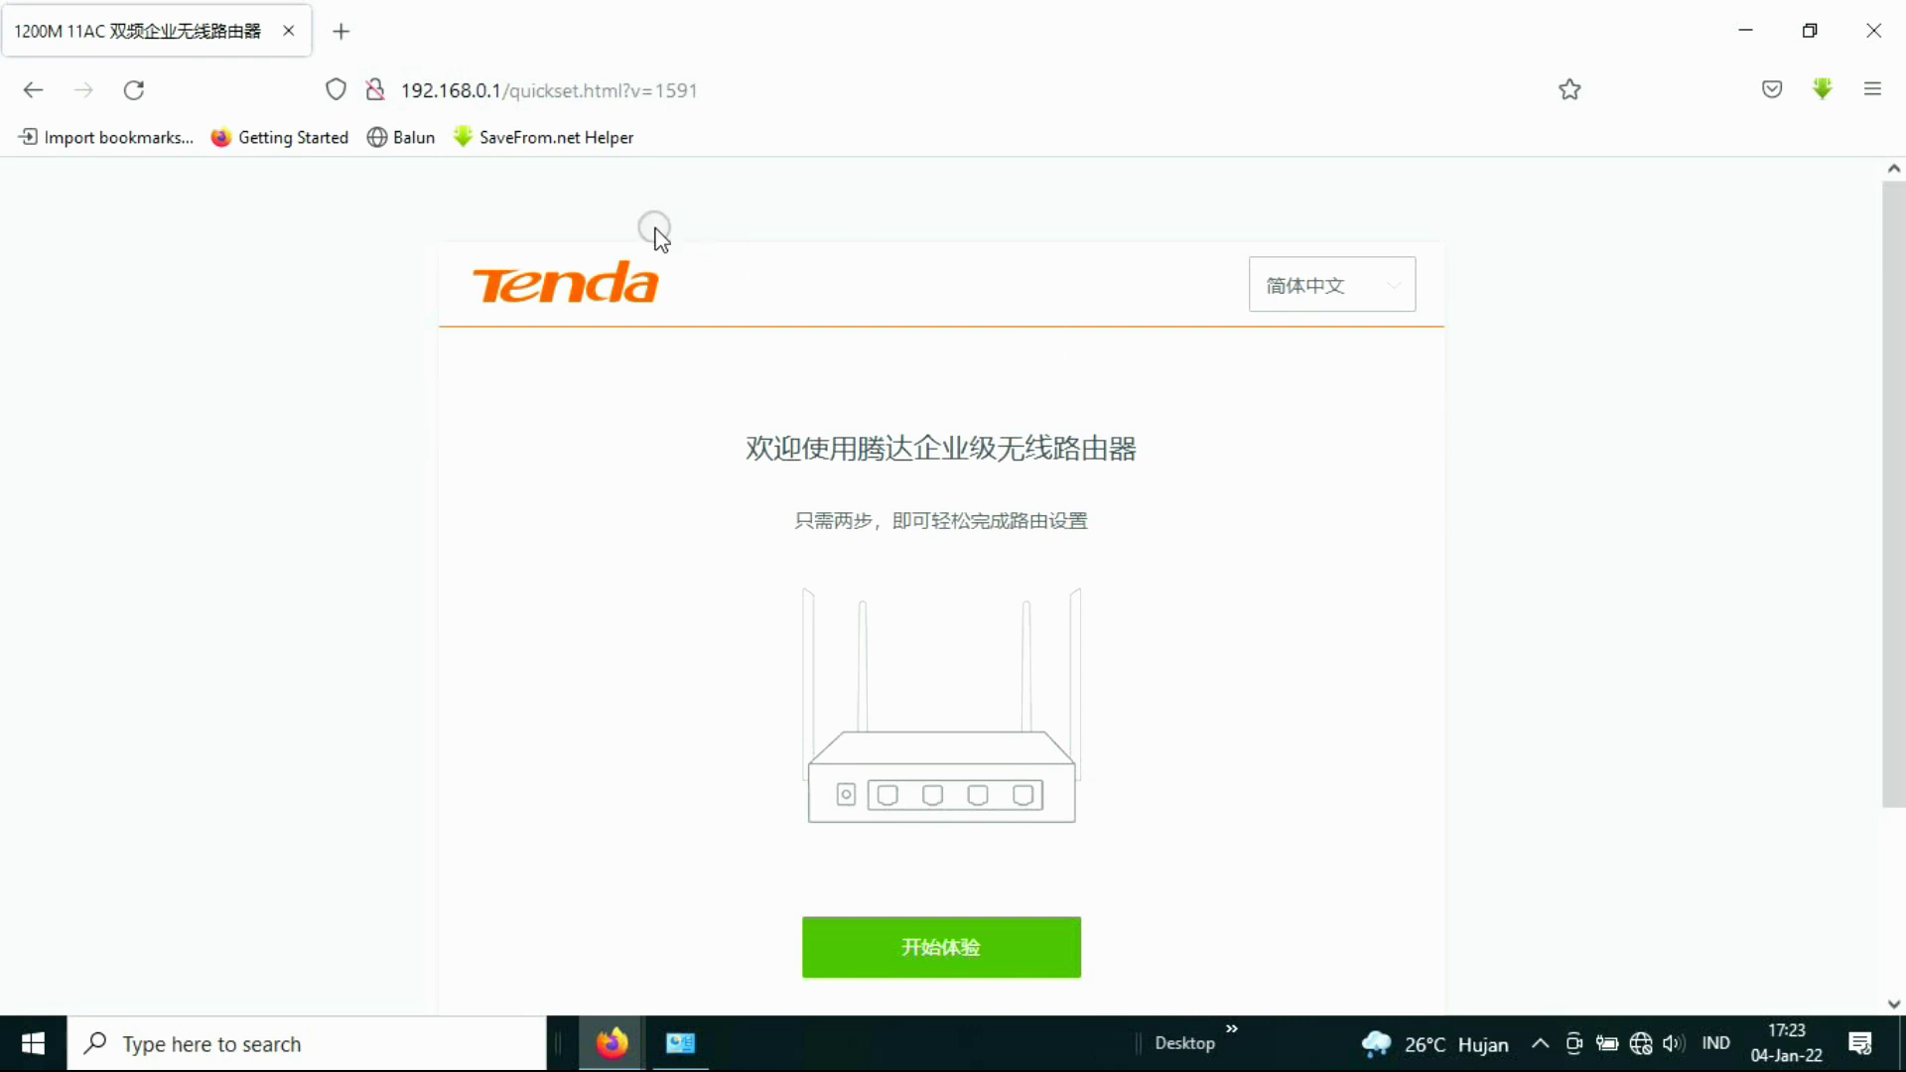
left_click(1327, 290)
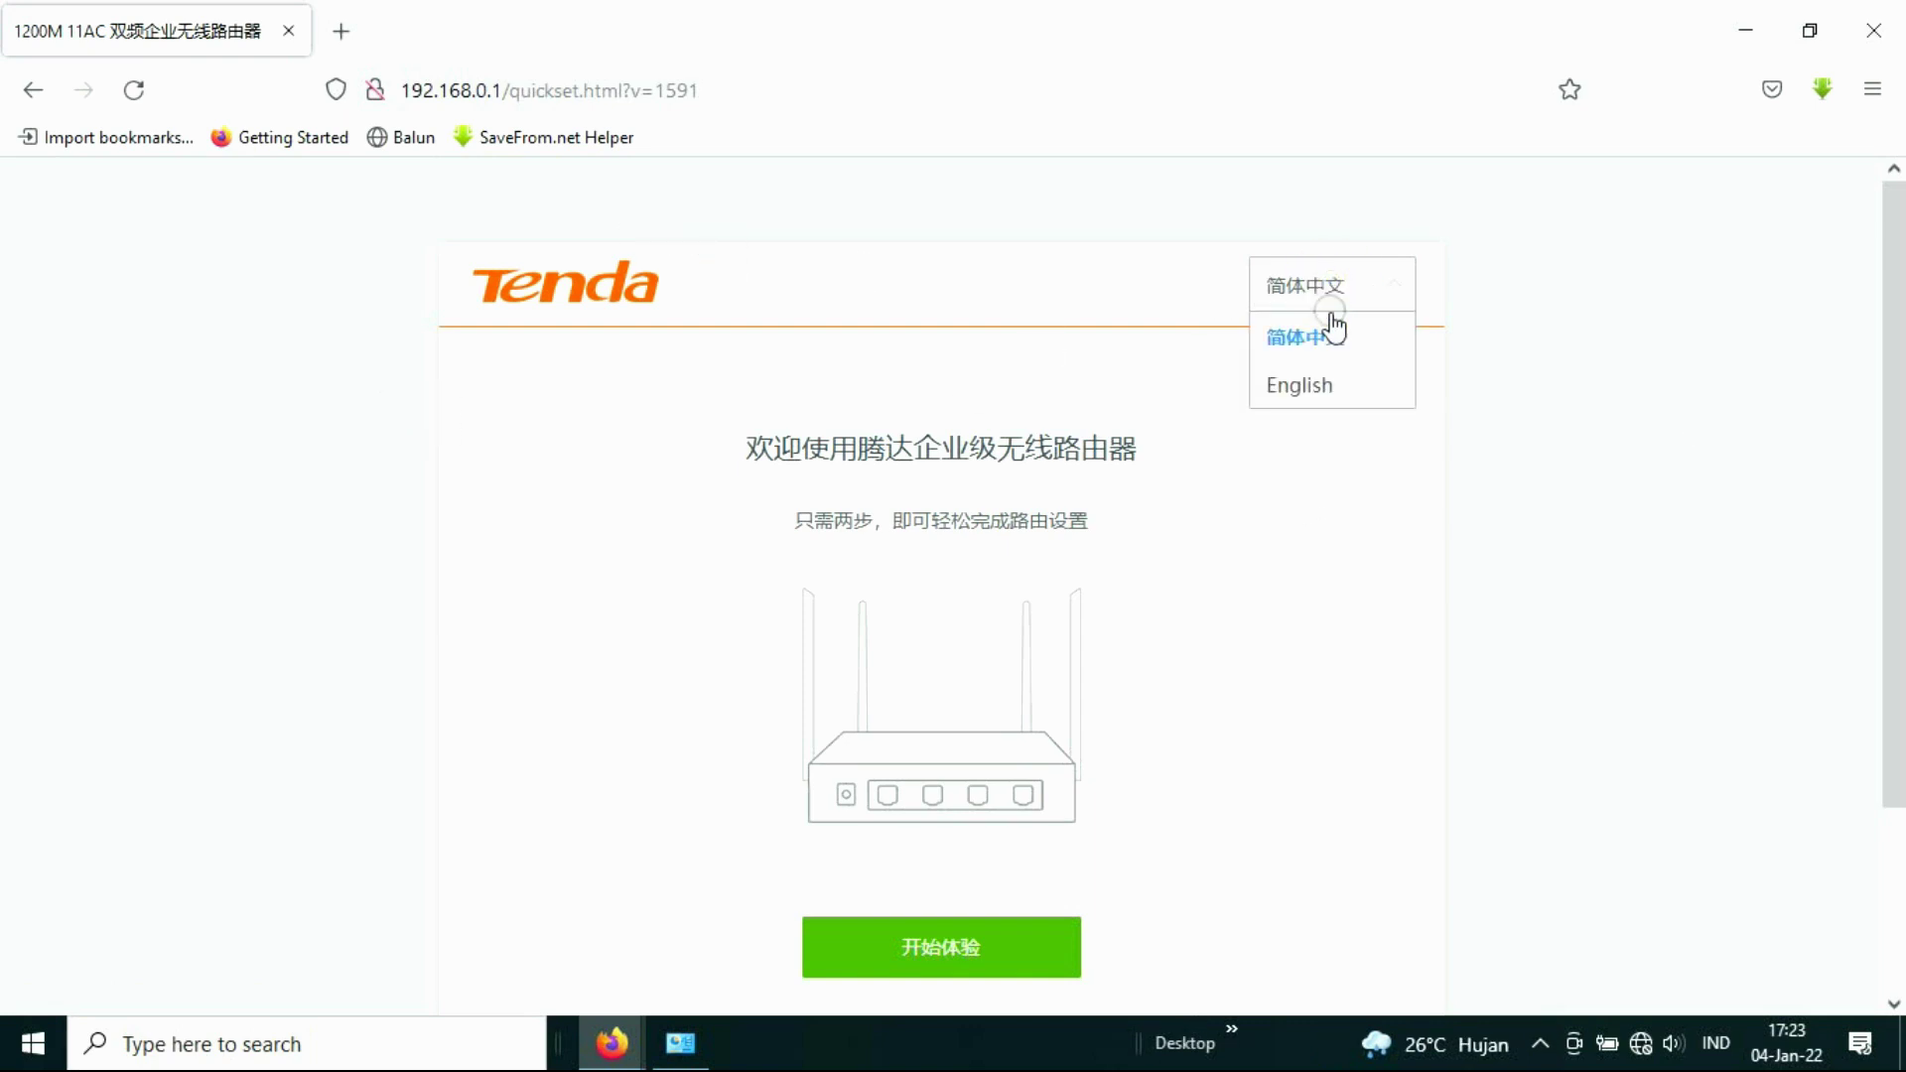
left_click(1296, 390)
scroll(1211, 432, "down", 2)
left_click(957, 728)
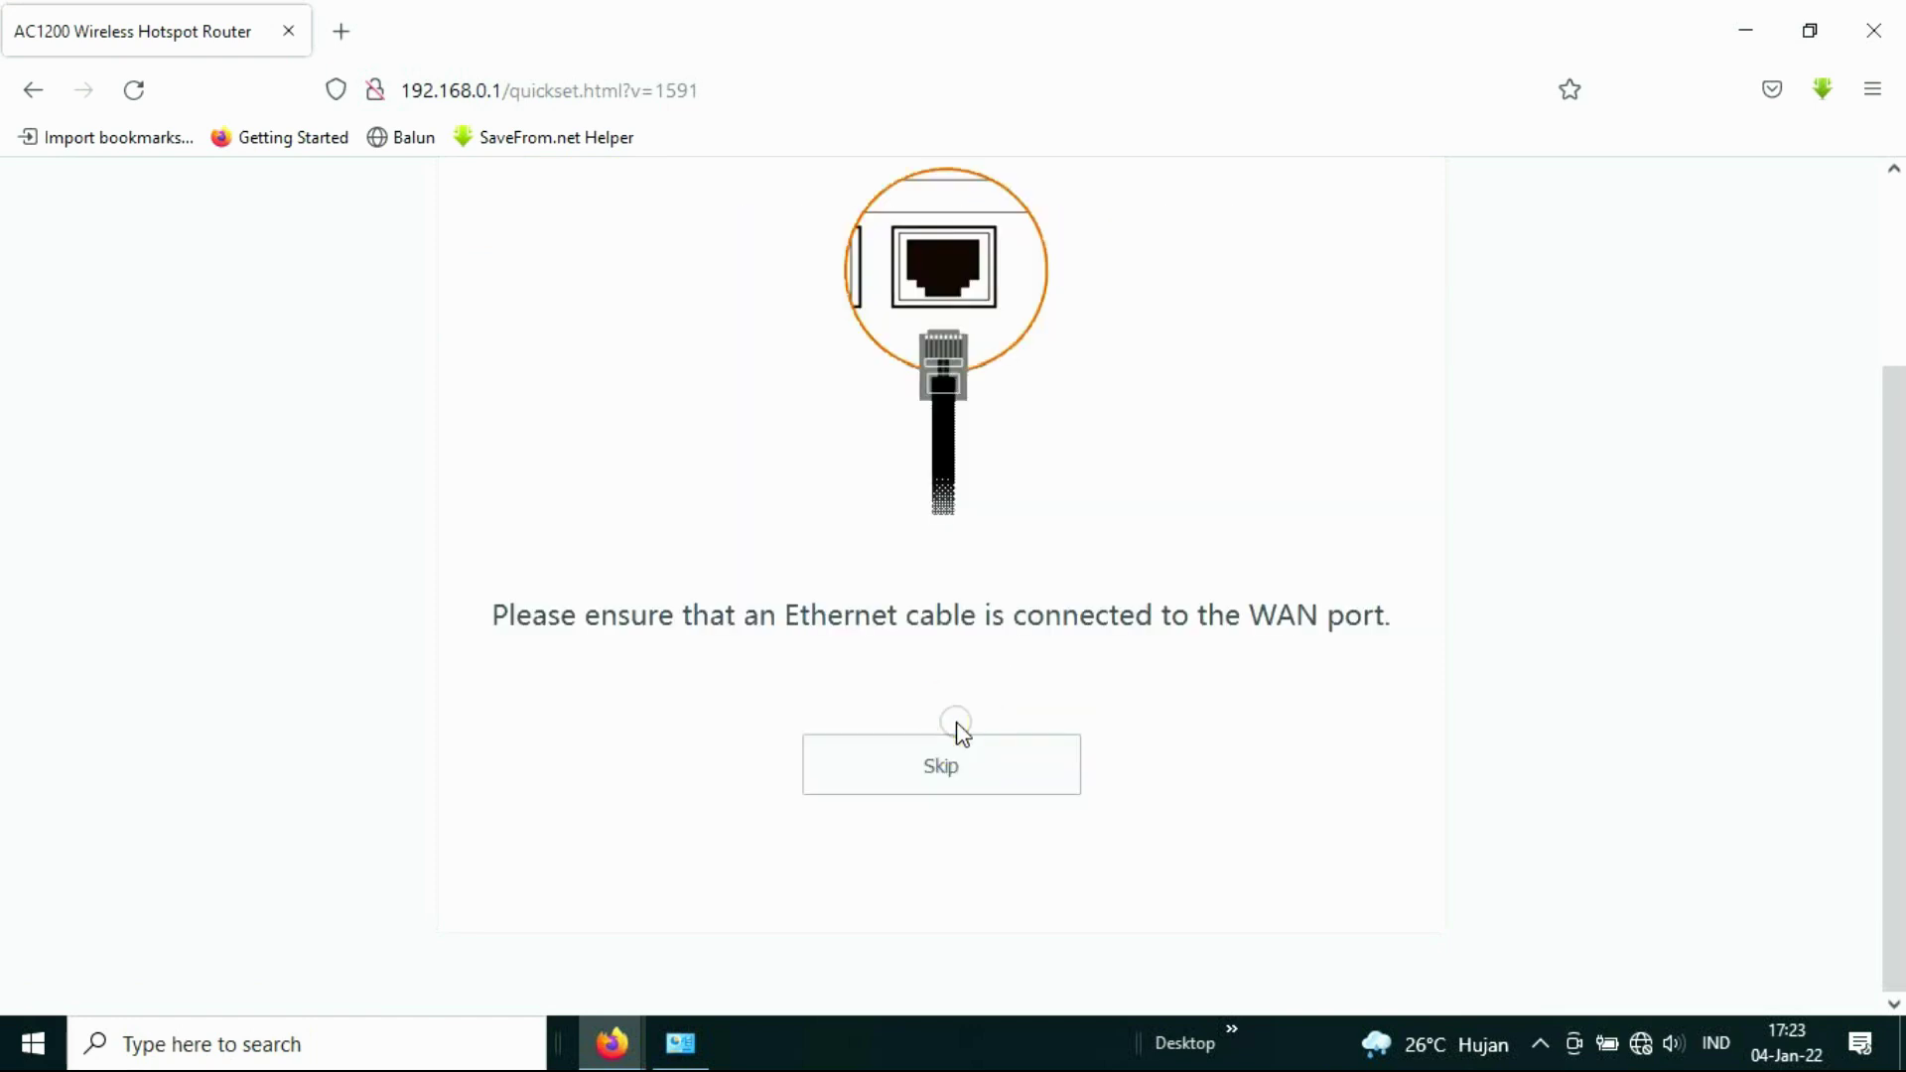
left_click(943, 777)
left_click(1038, 264)
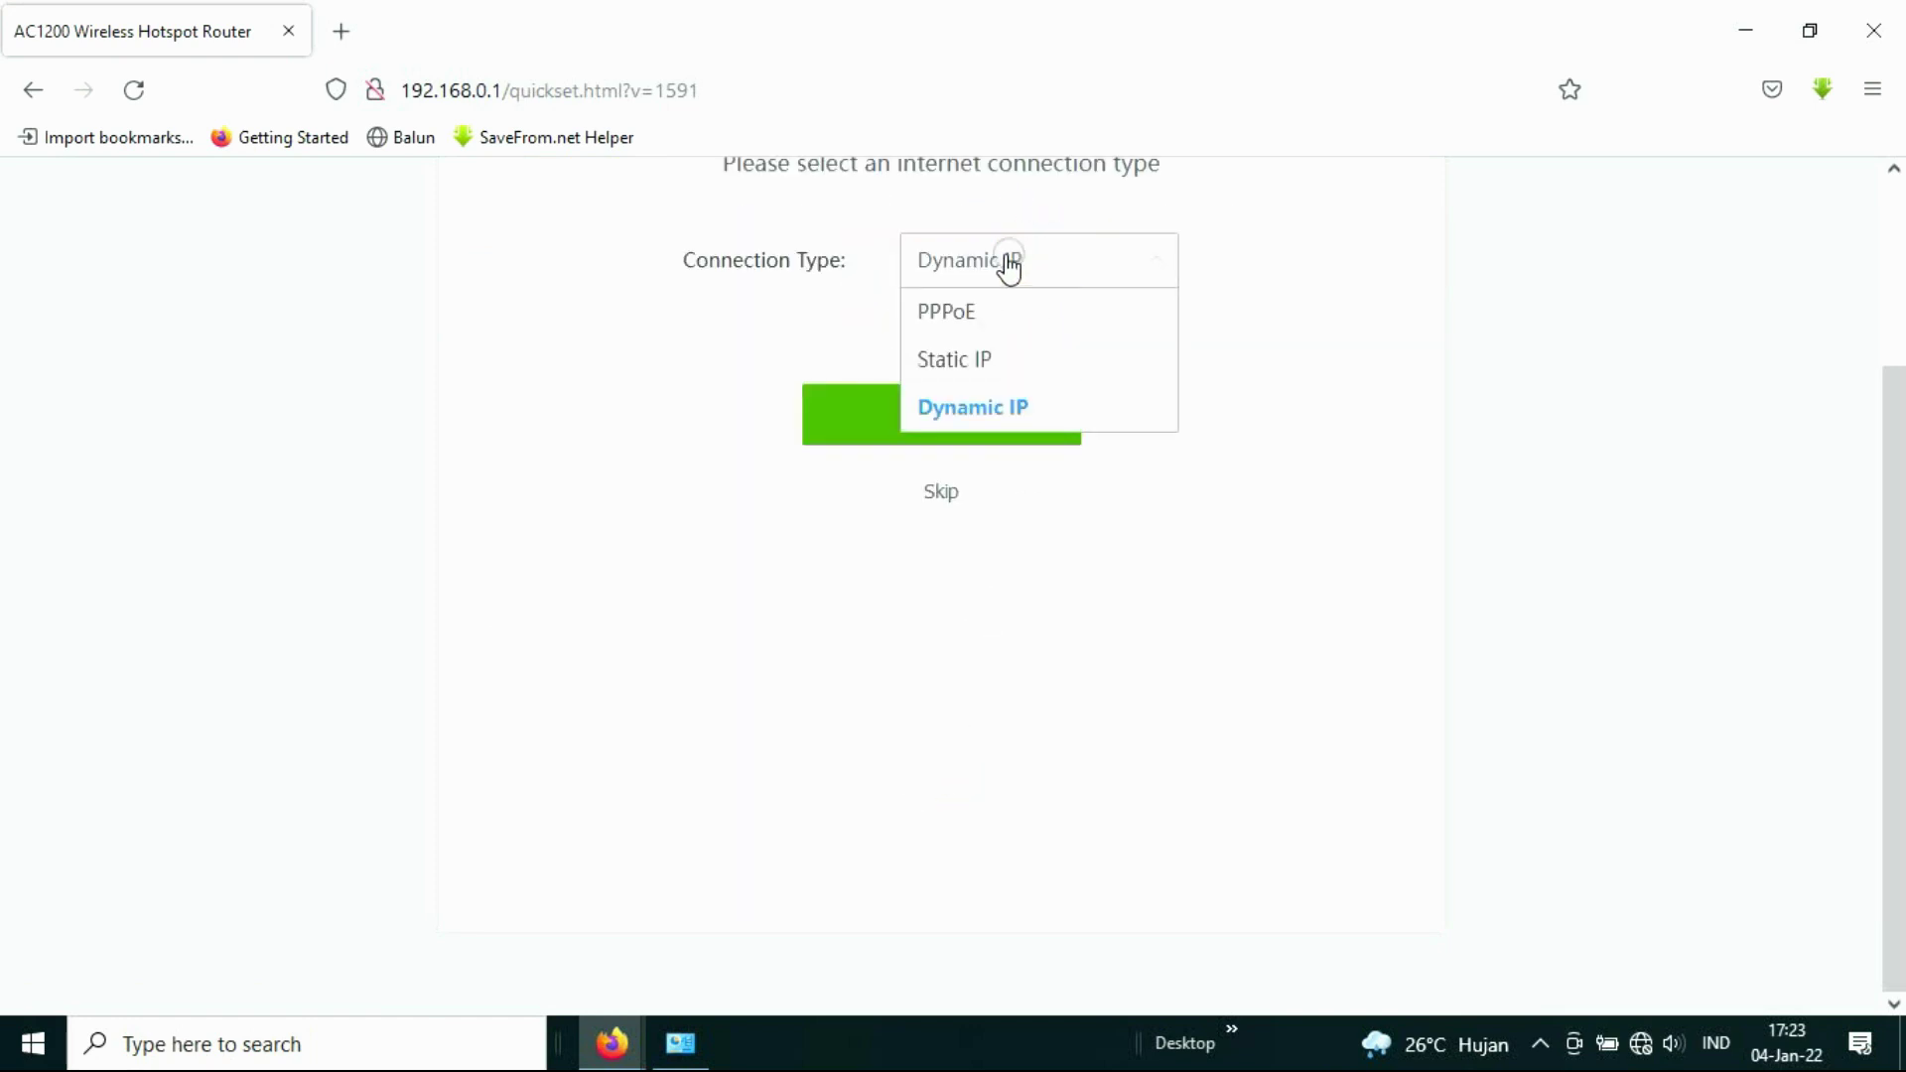
left_click(744, 294)
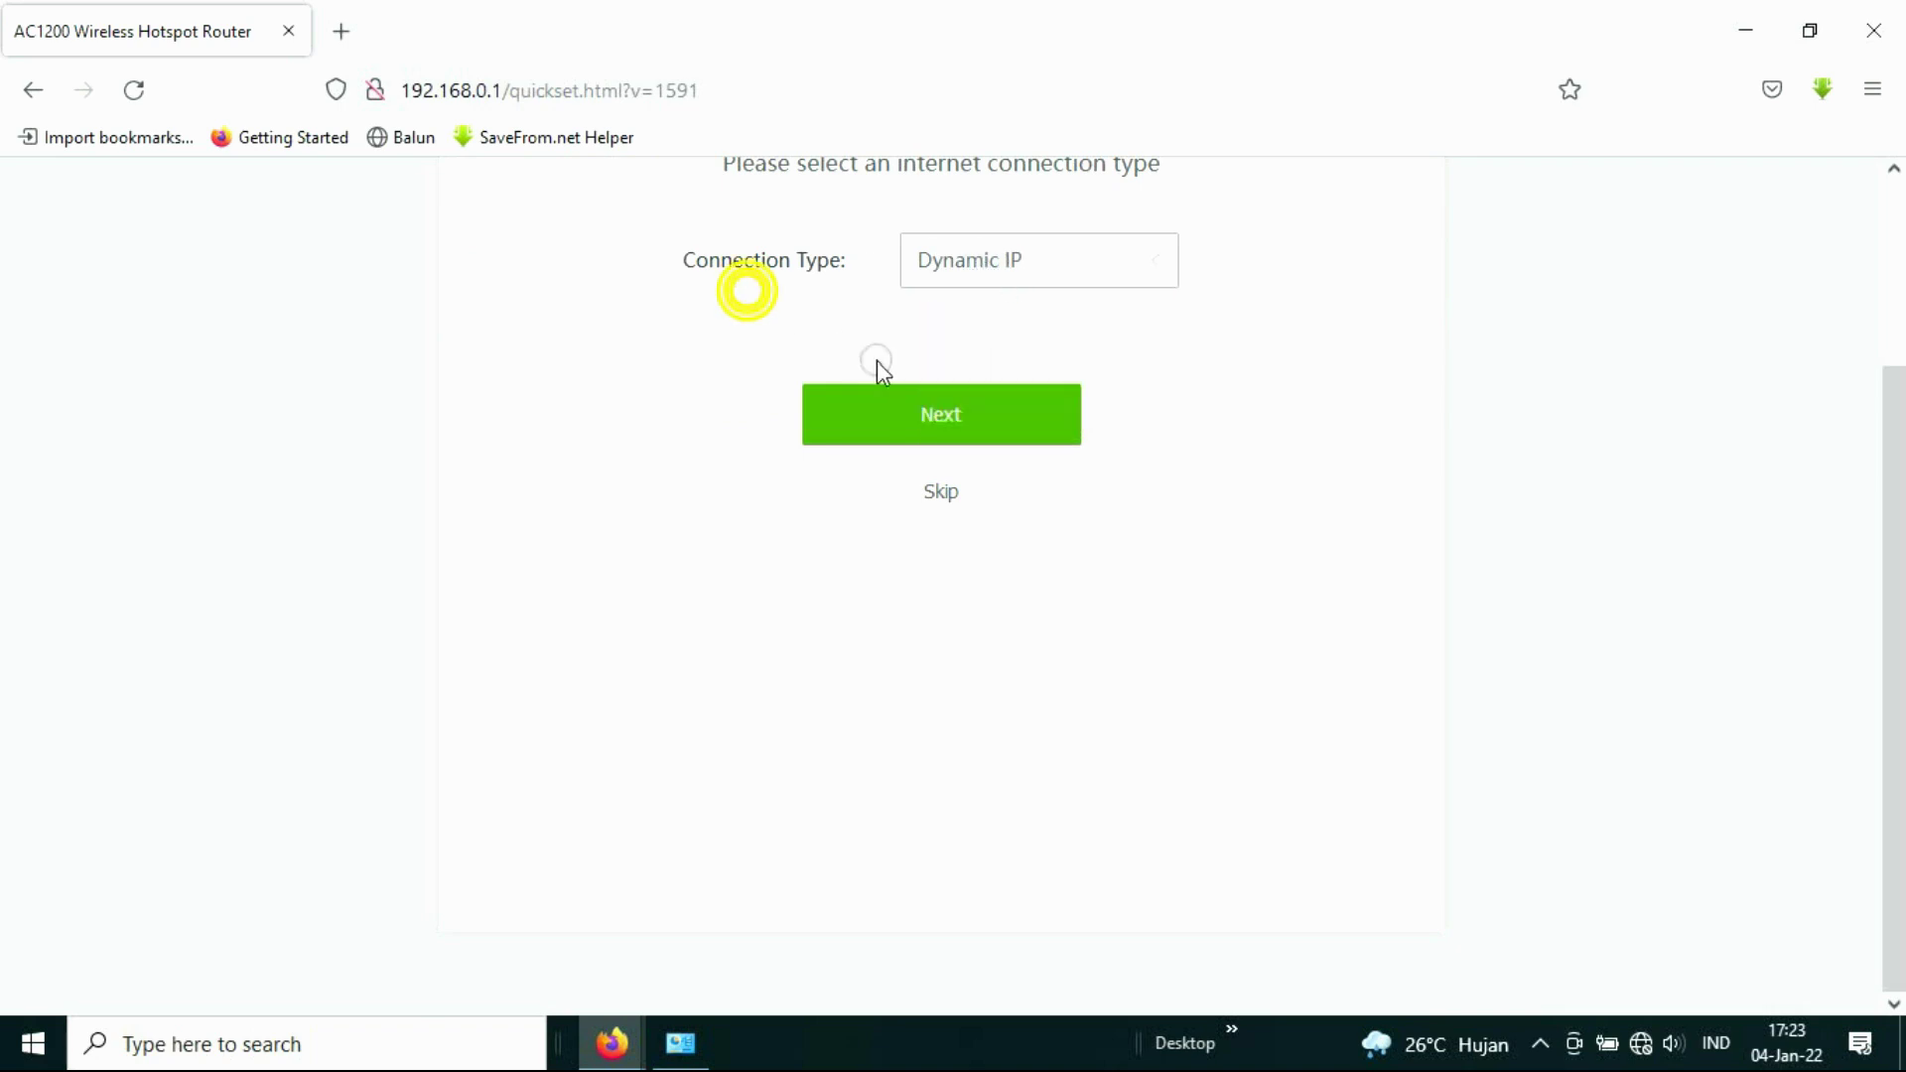
left_click(990, 395)
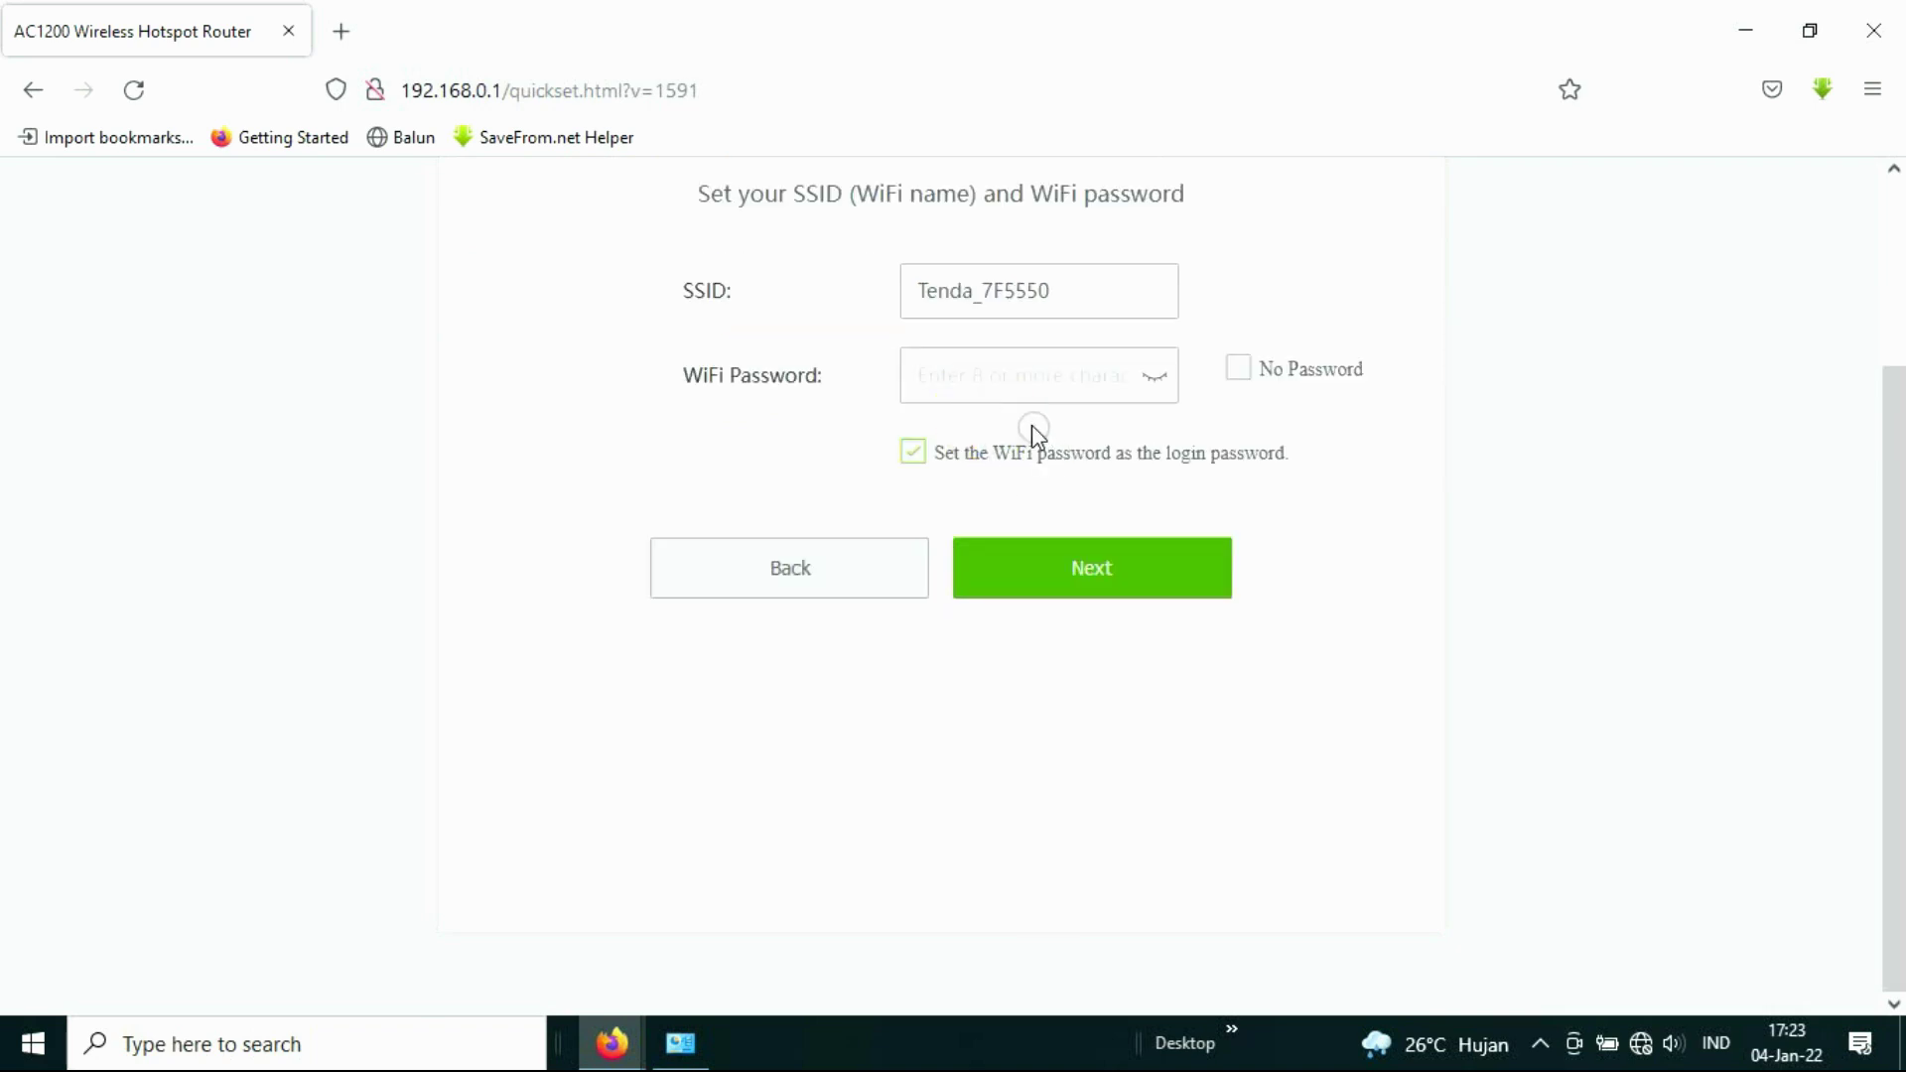
Step: Enter a WiFi password for Tenda_7F5550, verify it, and finish setup to the dashboard
left_click_drag(1112, 283, 774, 314)
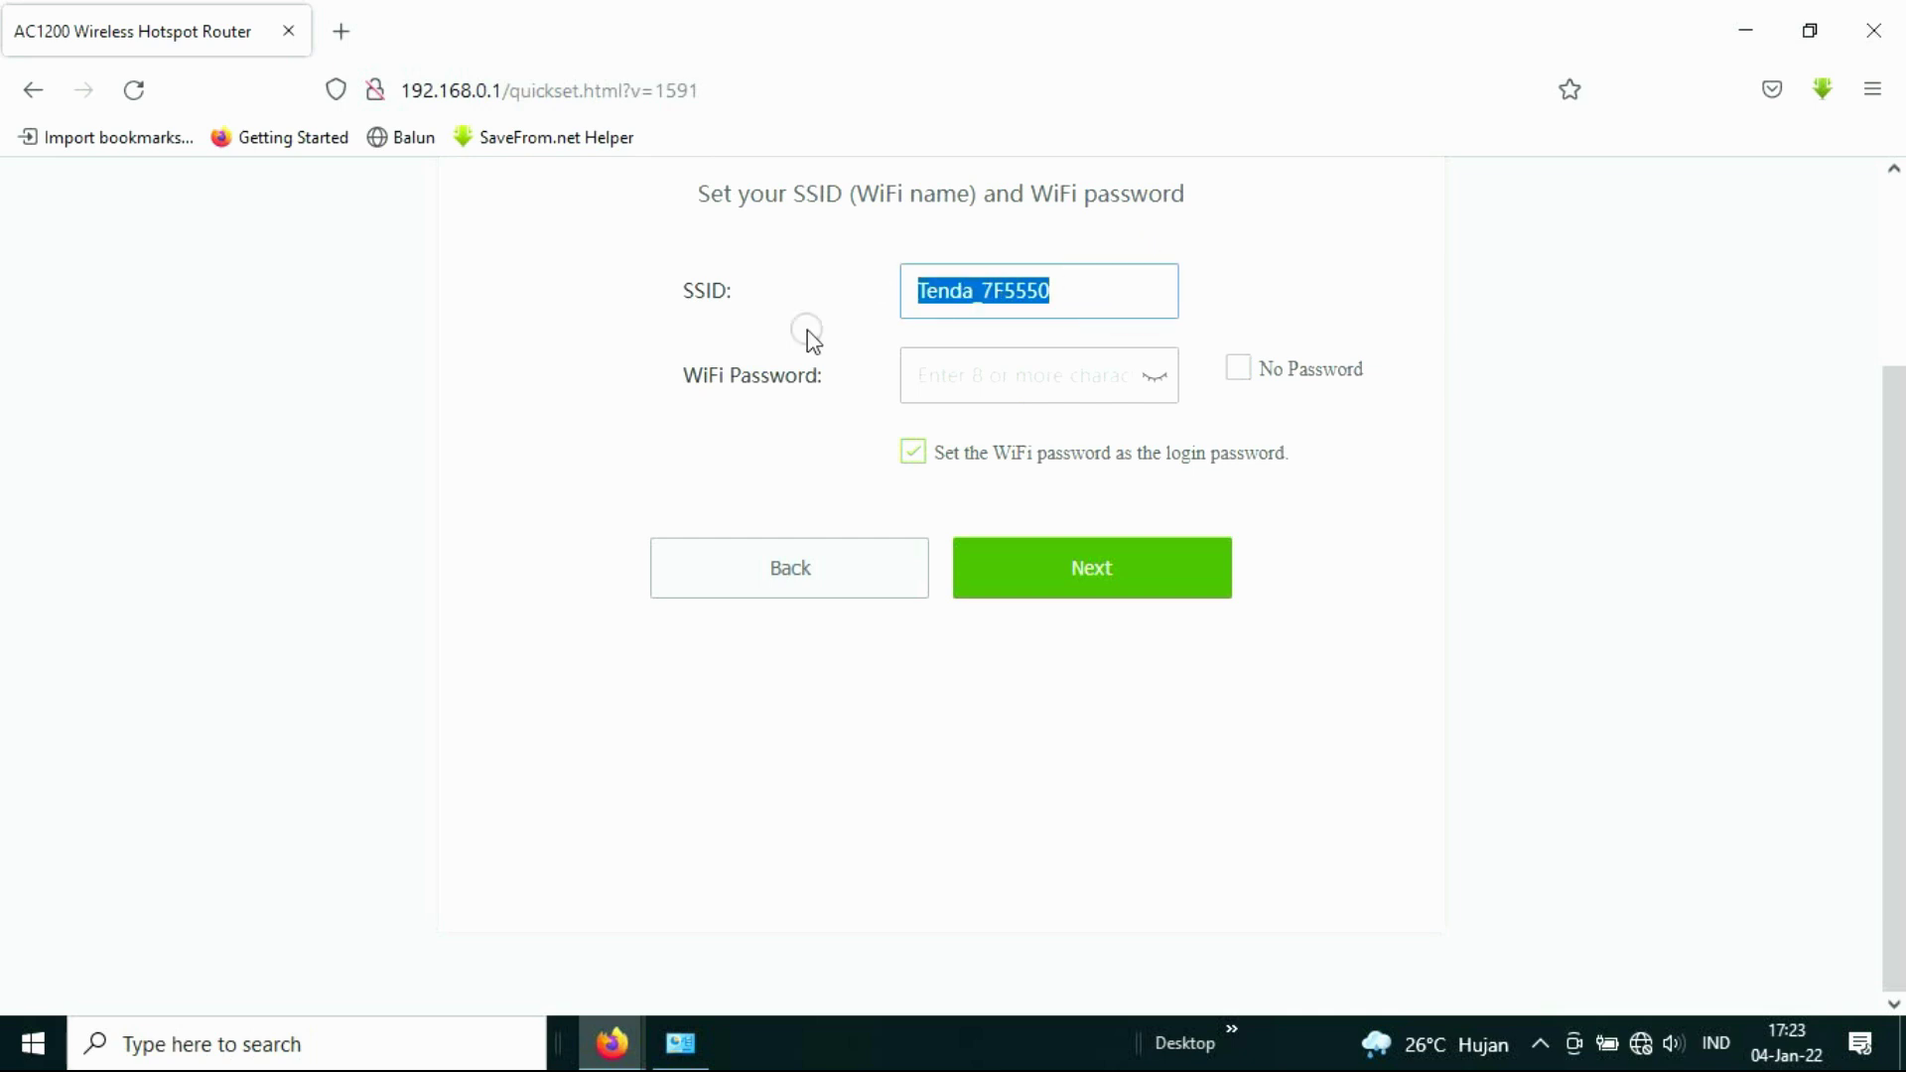
left_click(971, 384)
type("123")
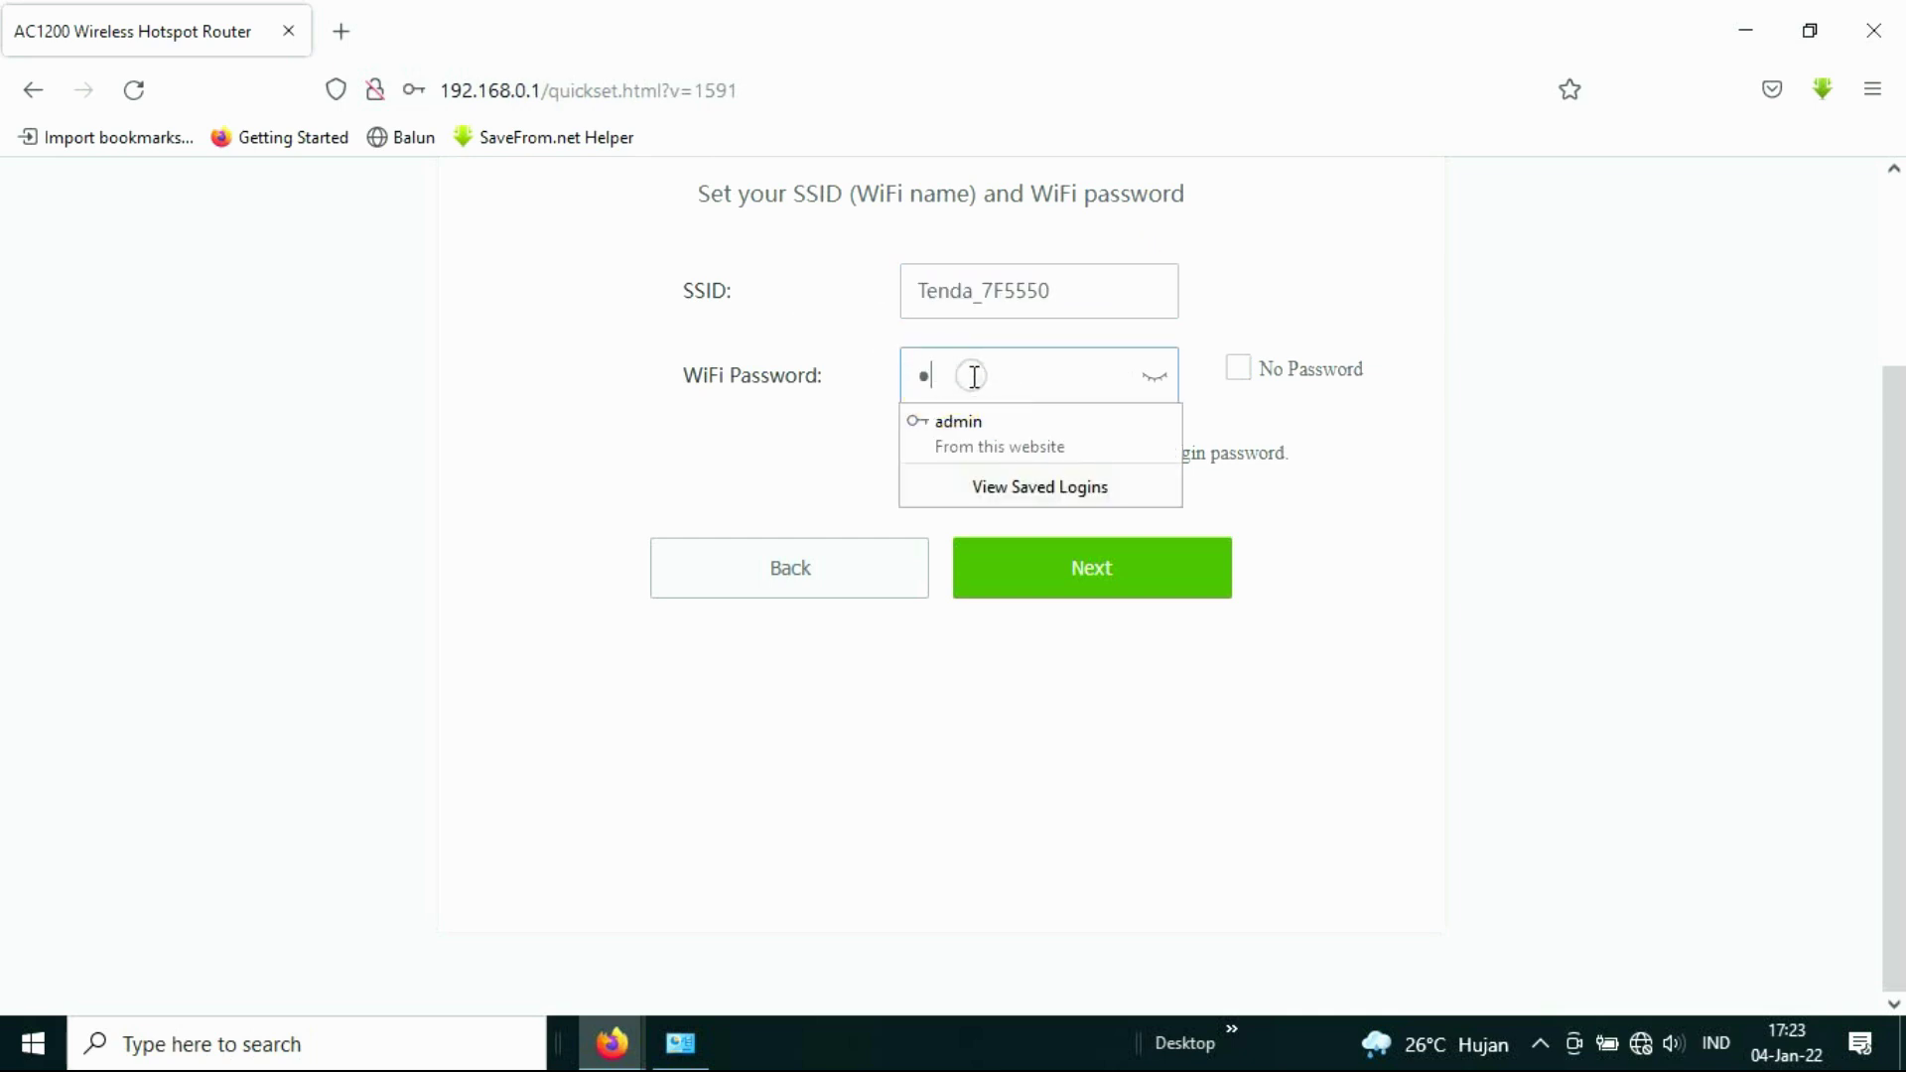
type("456789")
key("Tab")
left_click(1142, 591)
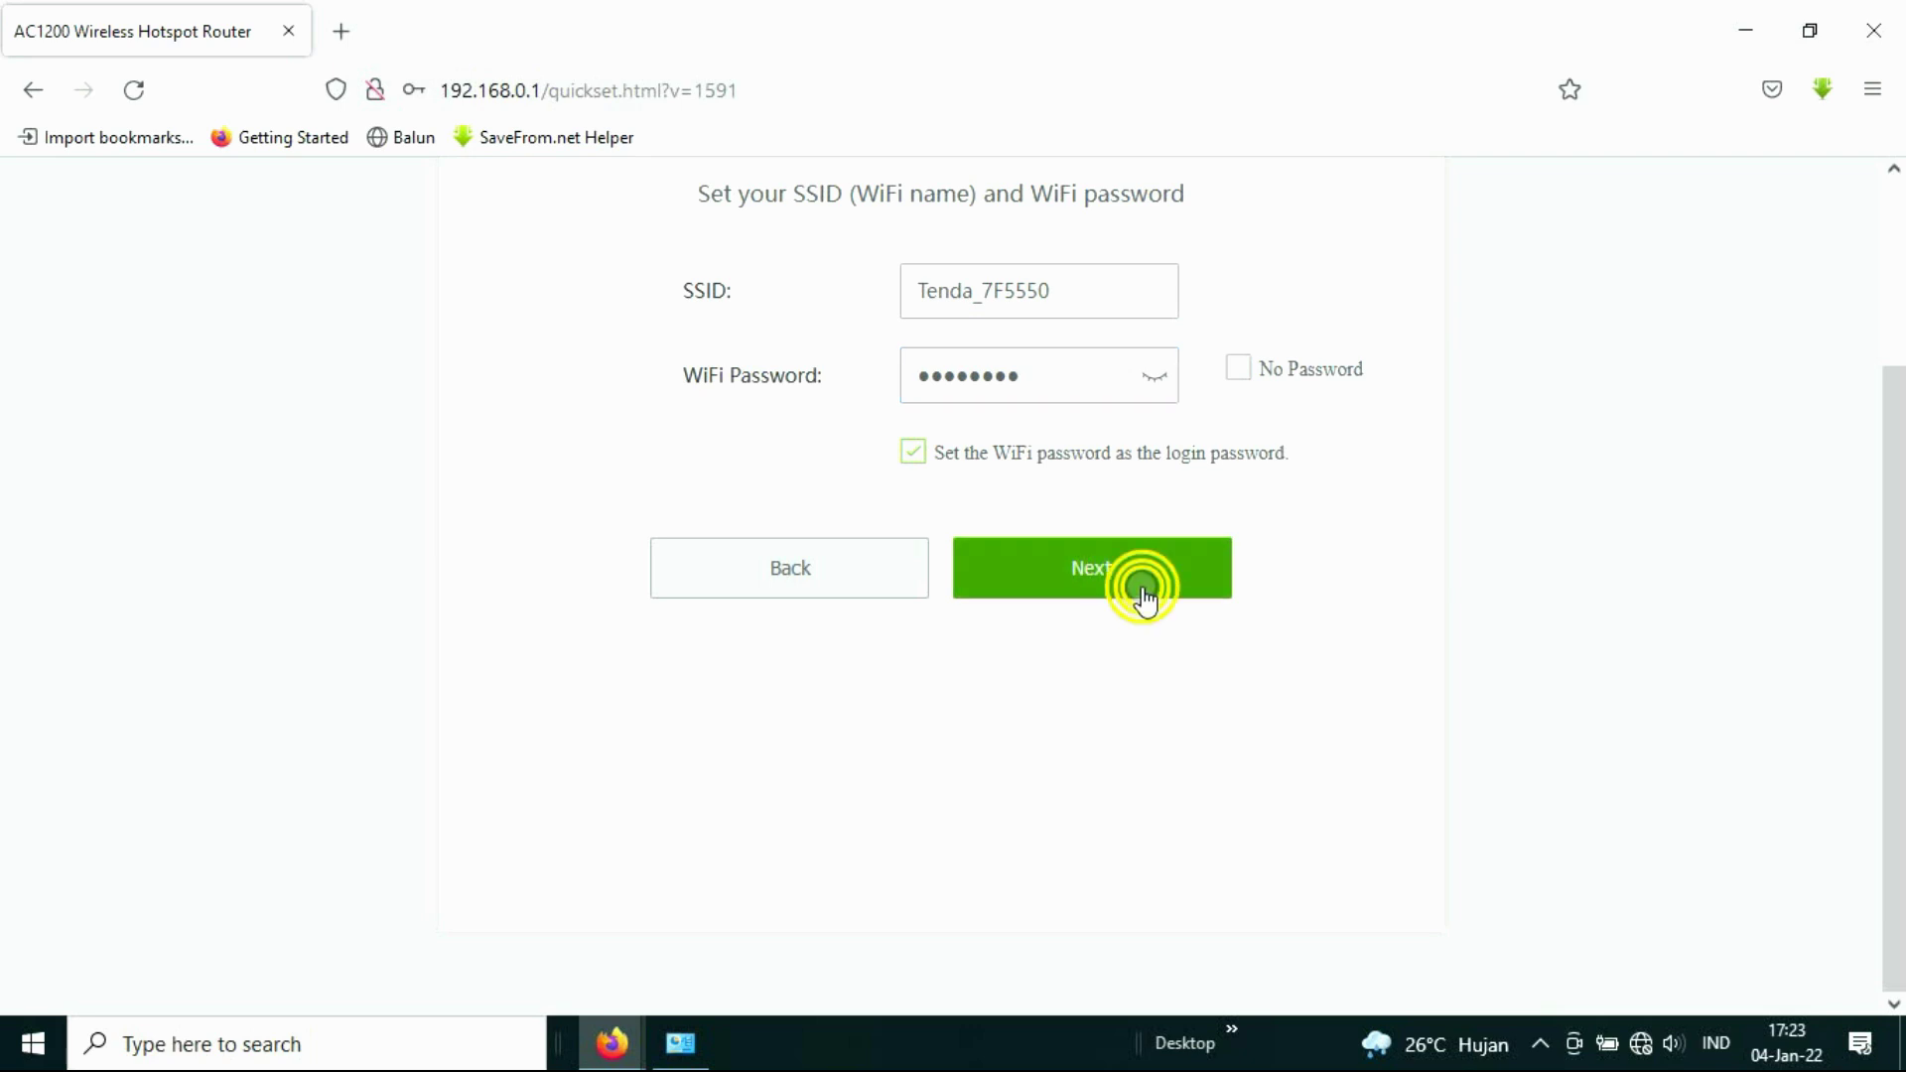
left_click(1159, 382)
left_click(1064, 572)
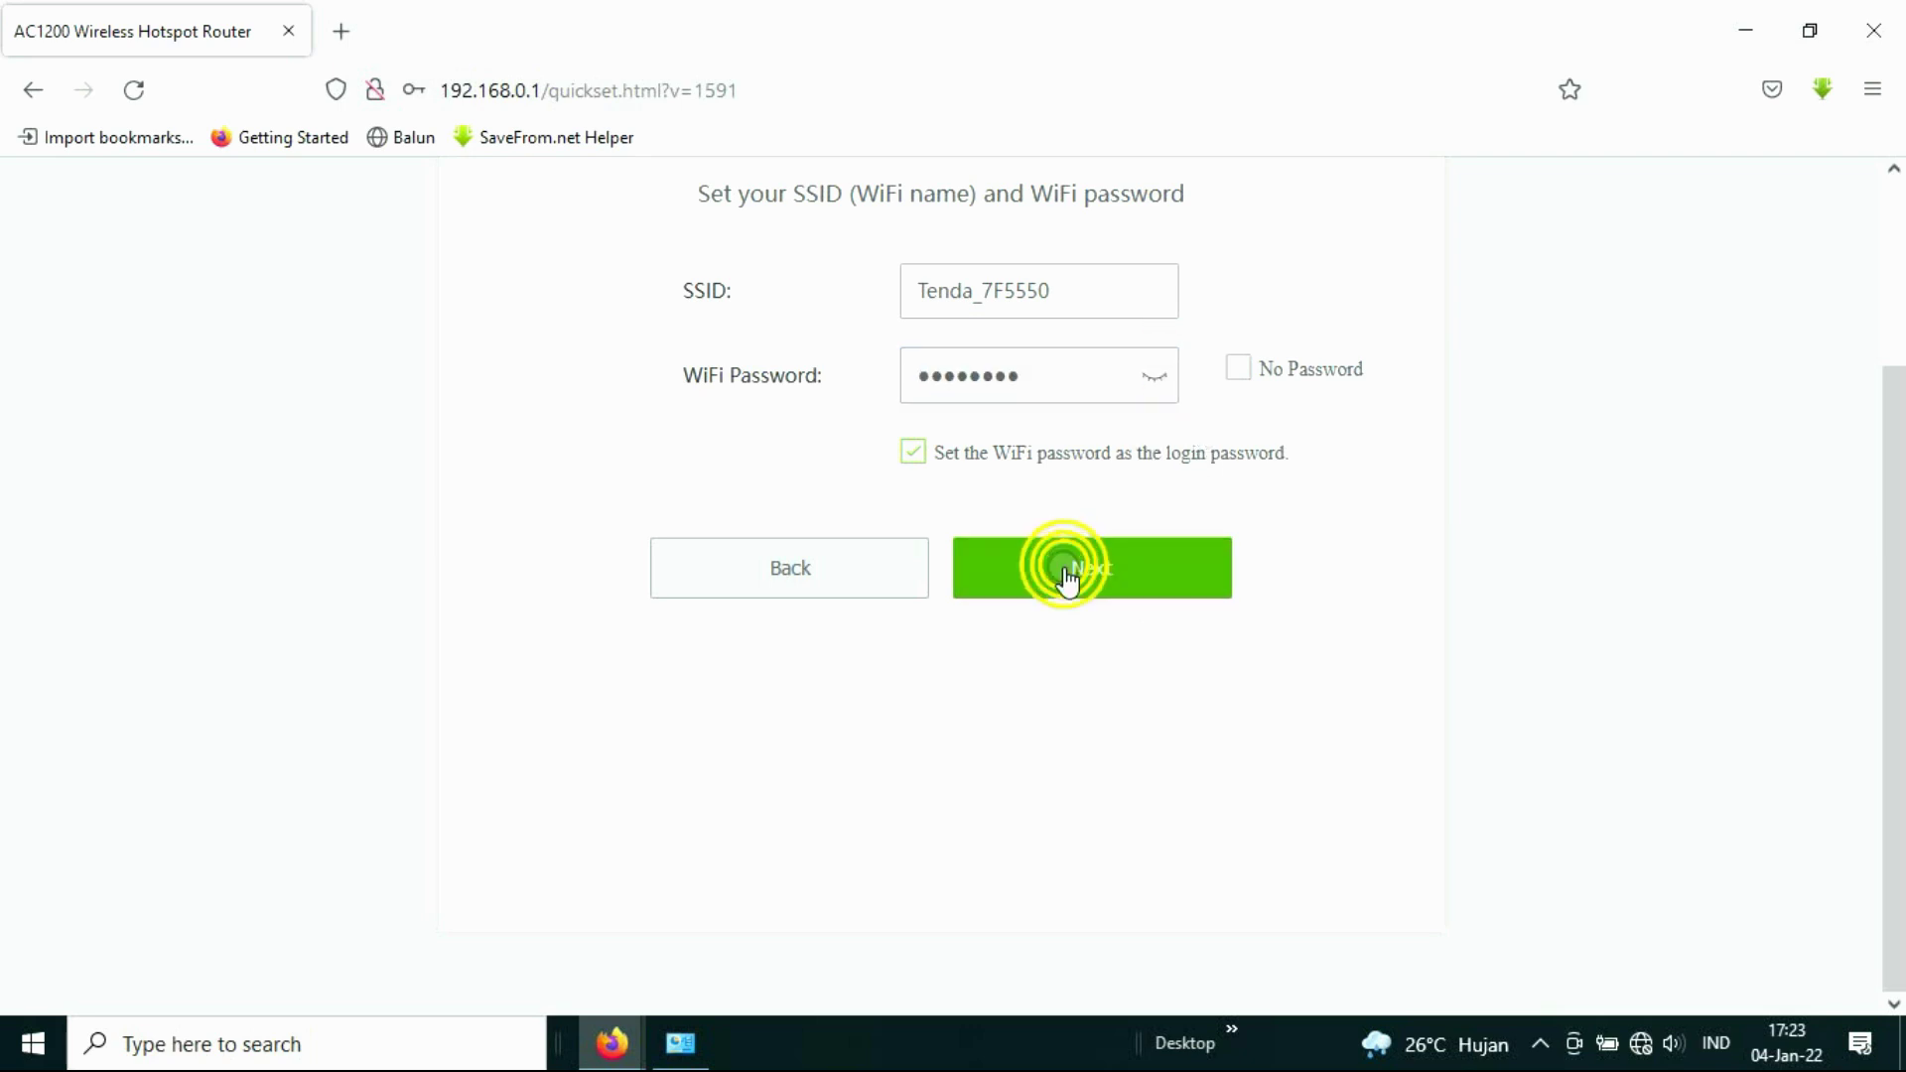
left_click(971, 675)
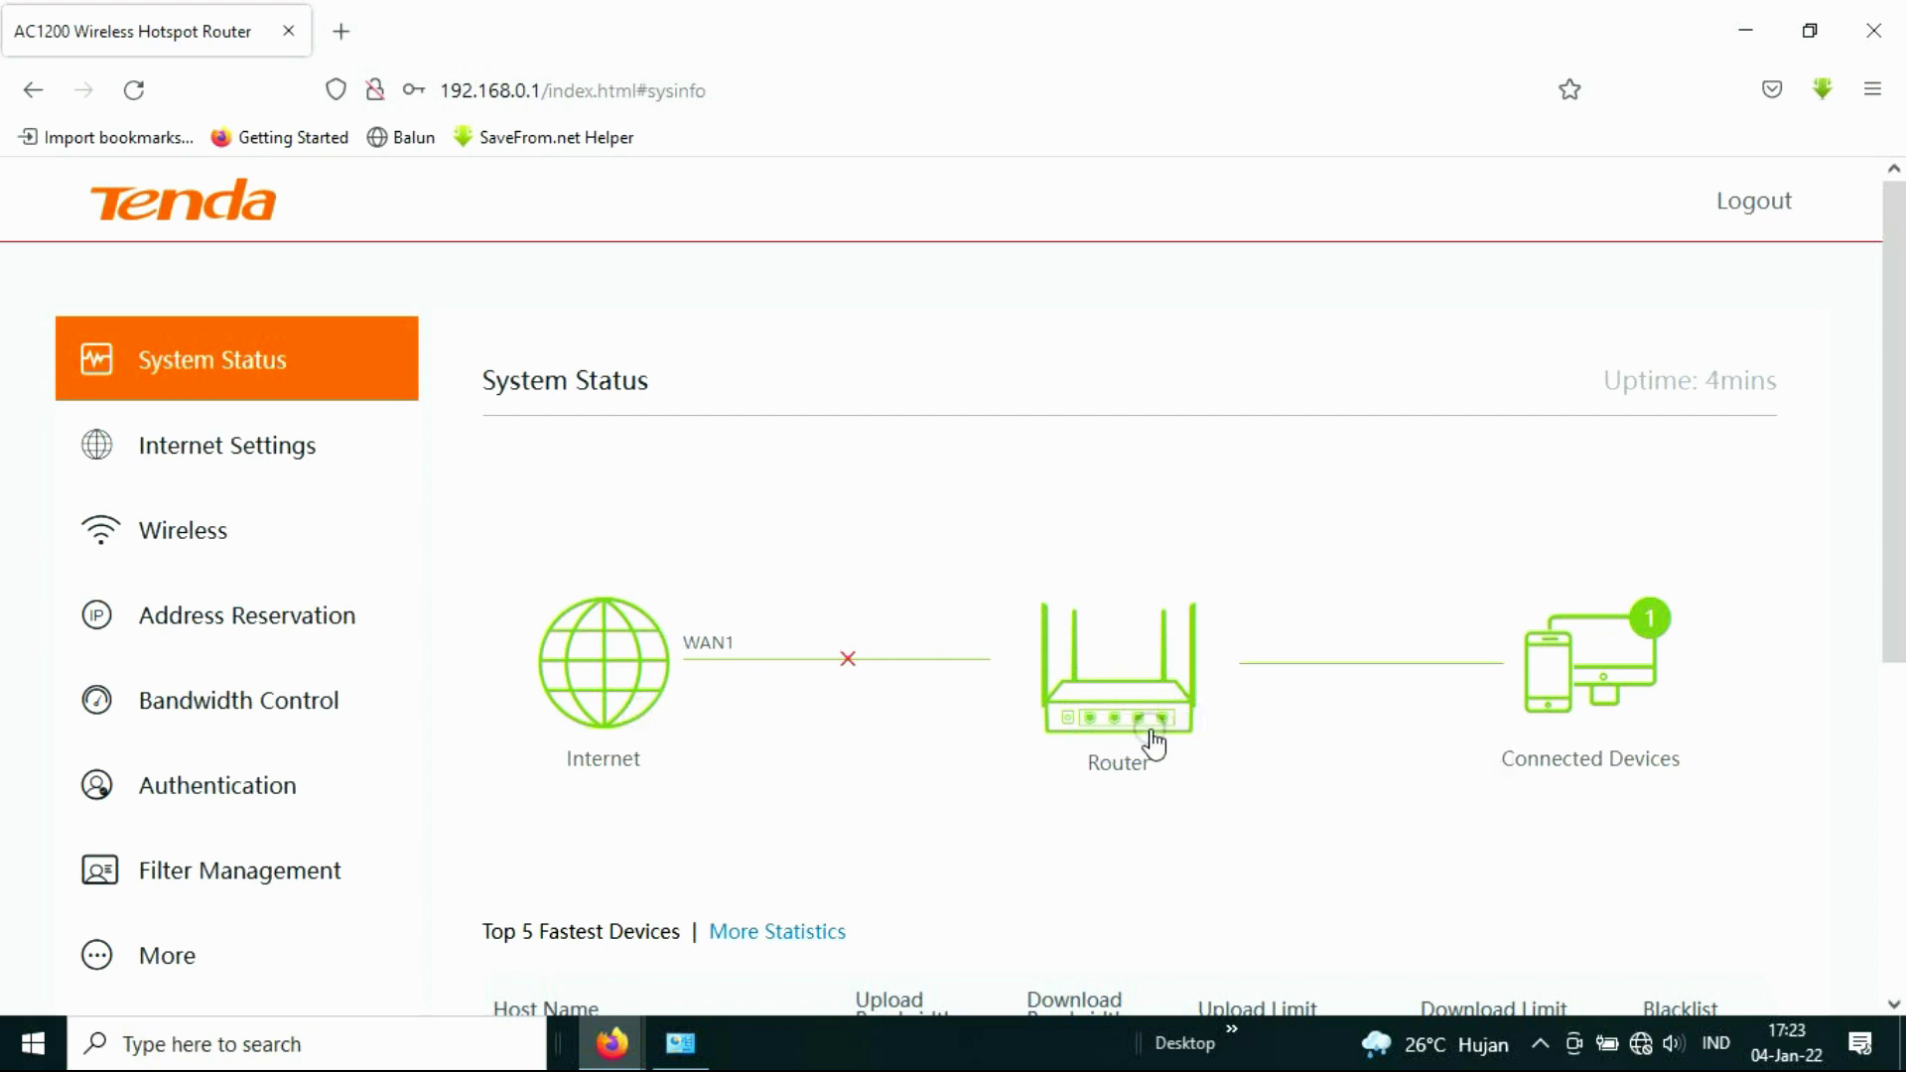
Step: Set WAN Ports to 2 in Internet Settings and review the WAN1 and WAN2 sections
left_click(283, 457)
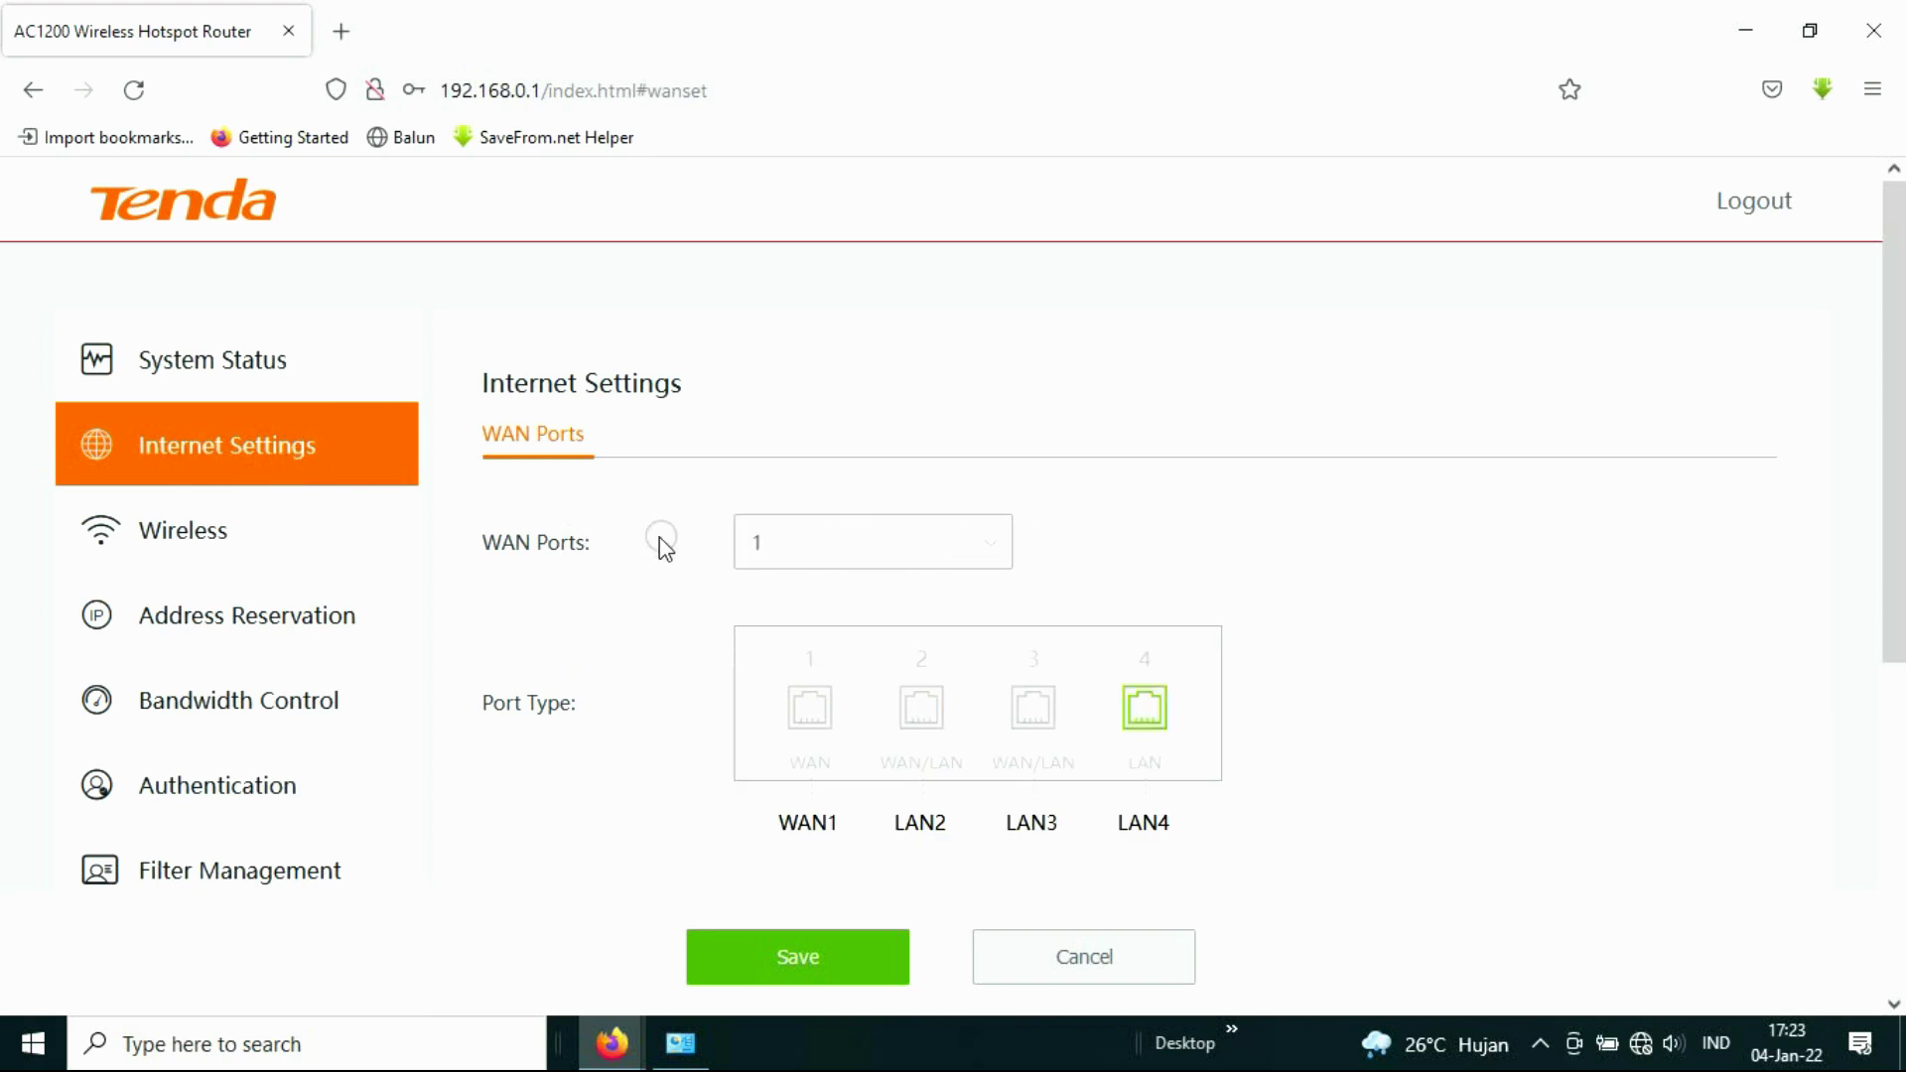
left_click(993, 542)
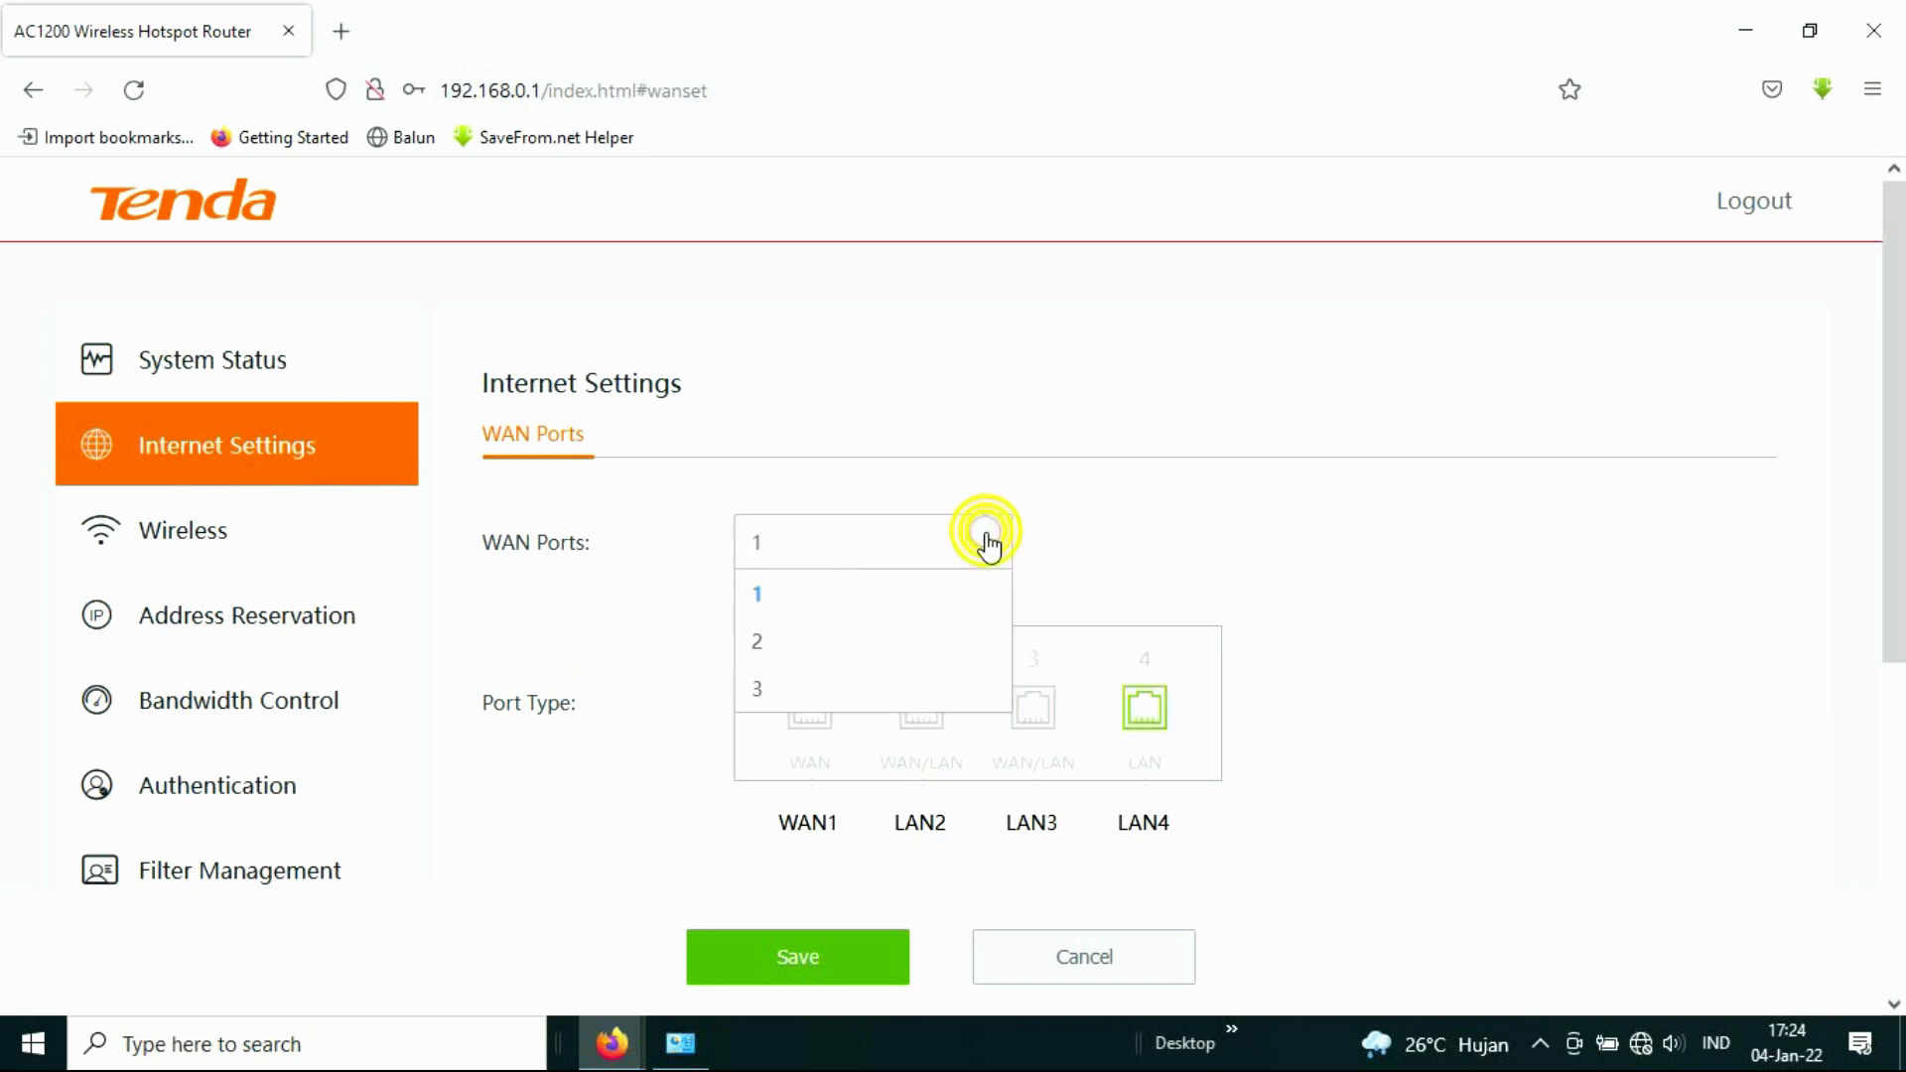
left_click(791, 642)
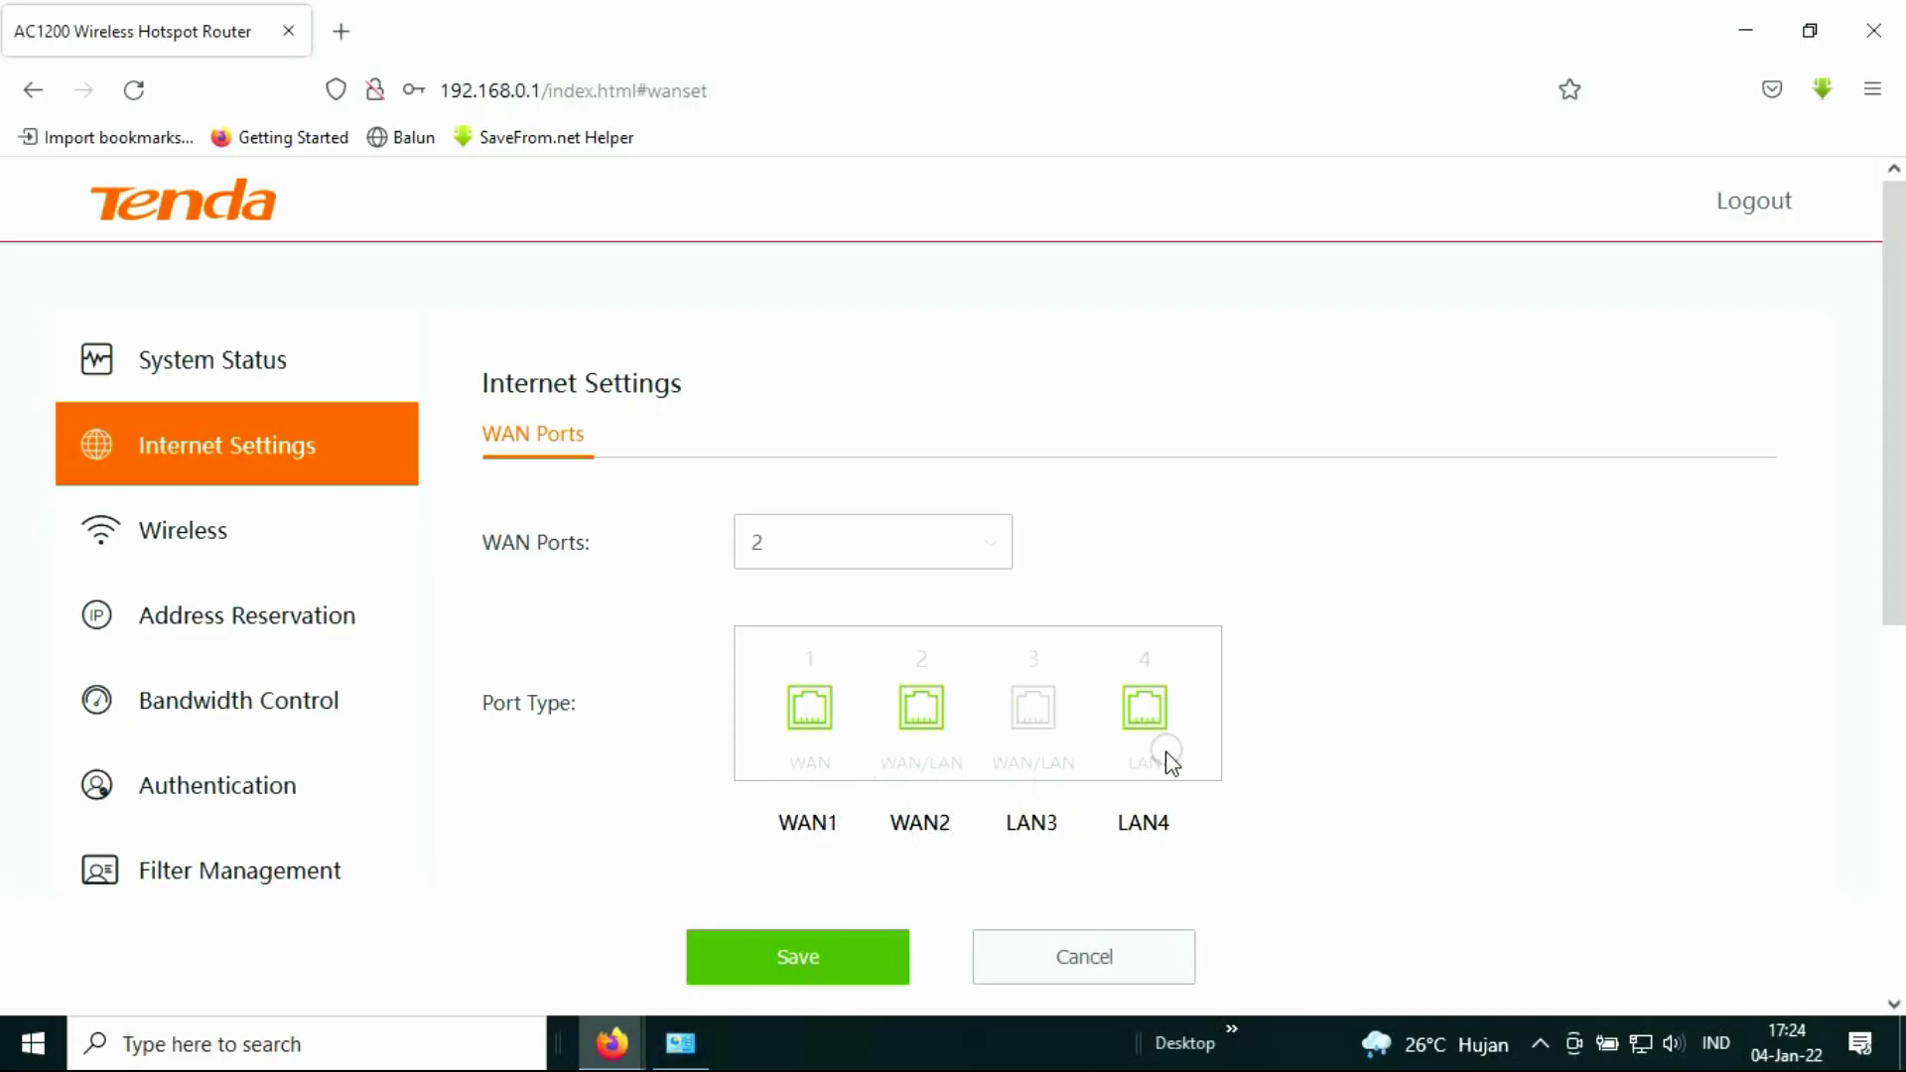
scroll(1194, 703, "down", 2)
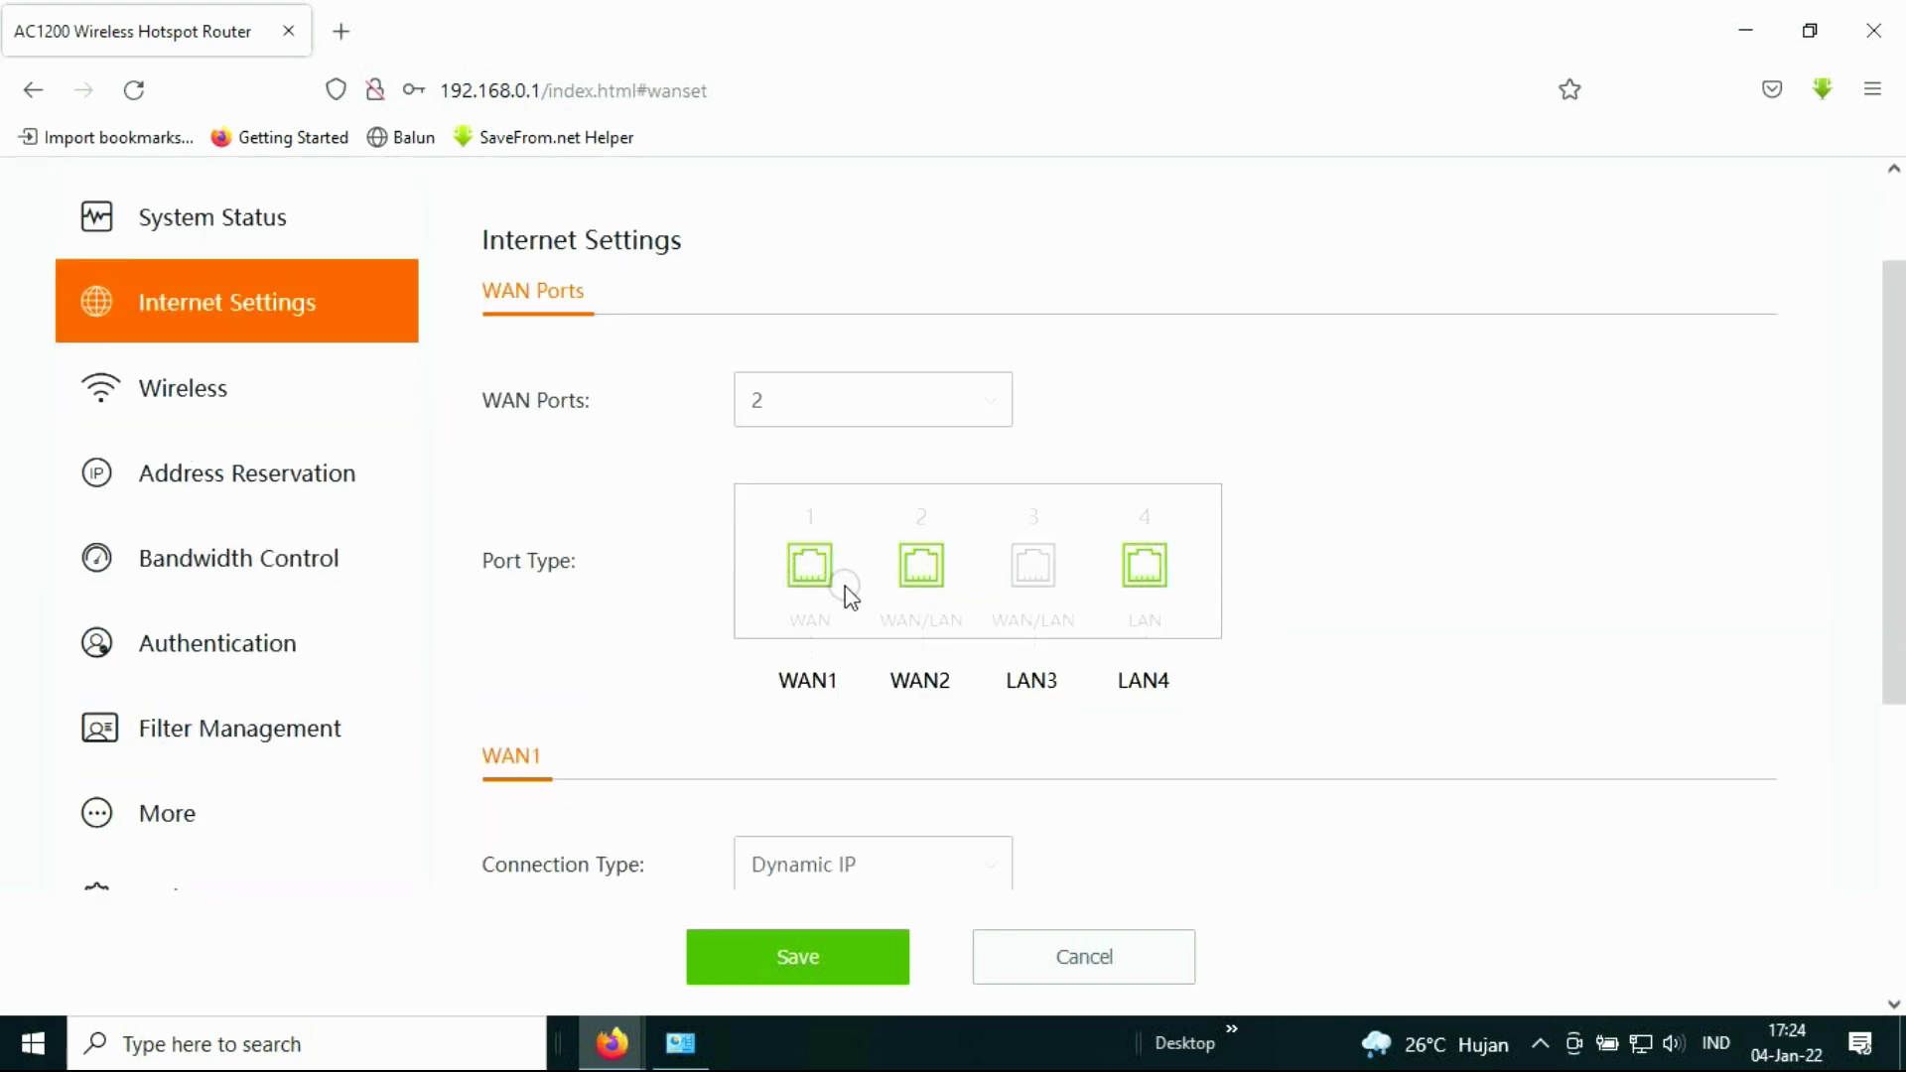
scroll(715, 605, "down", 4)
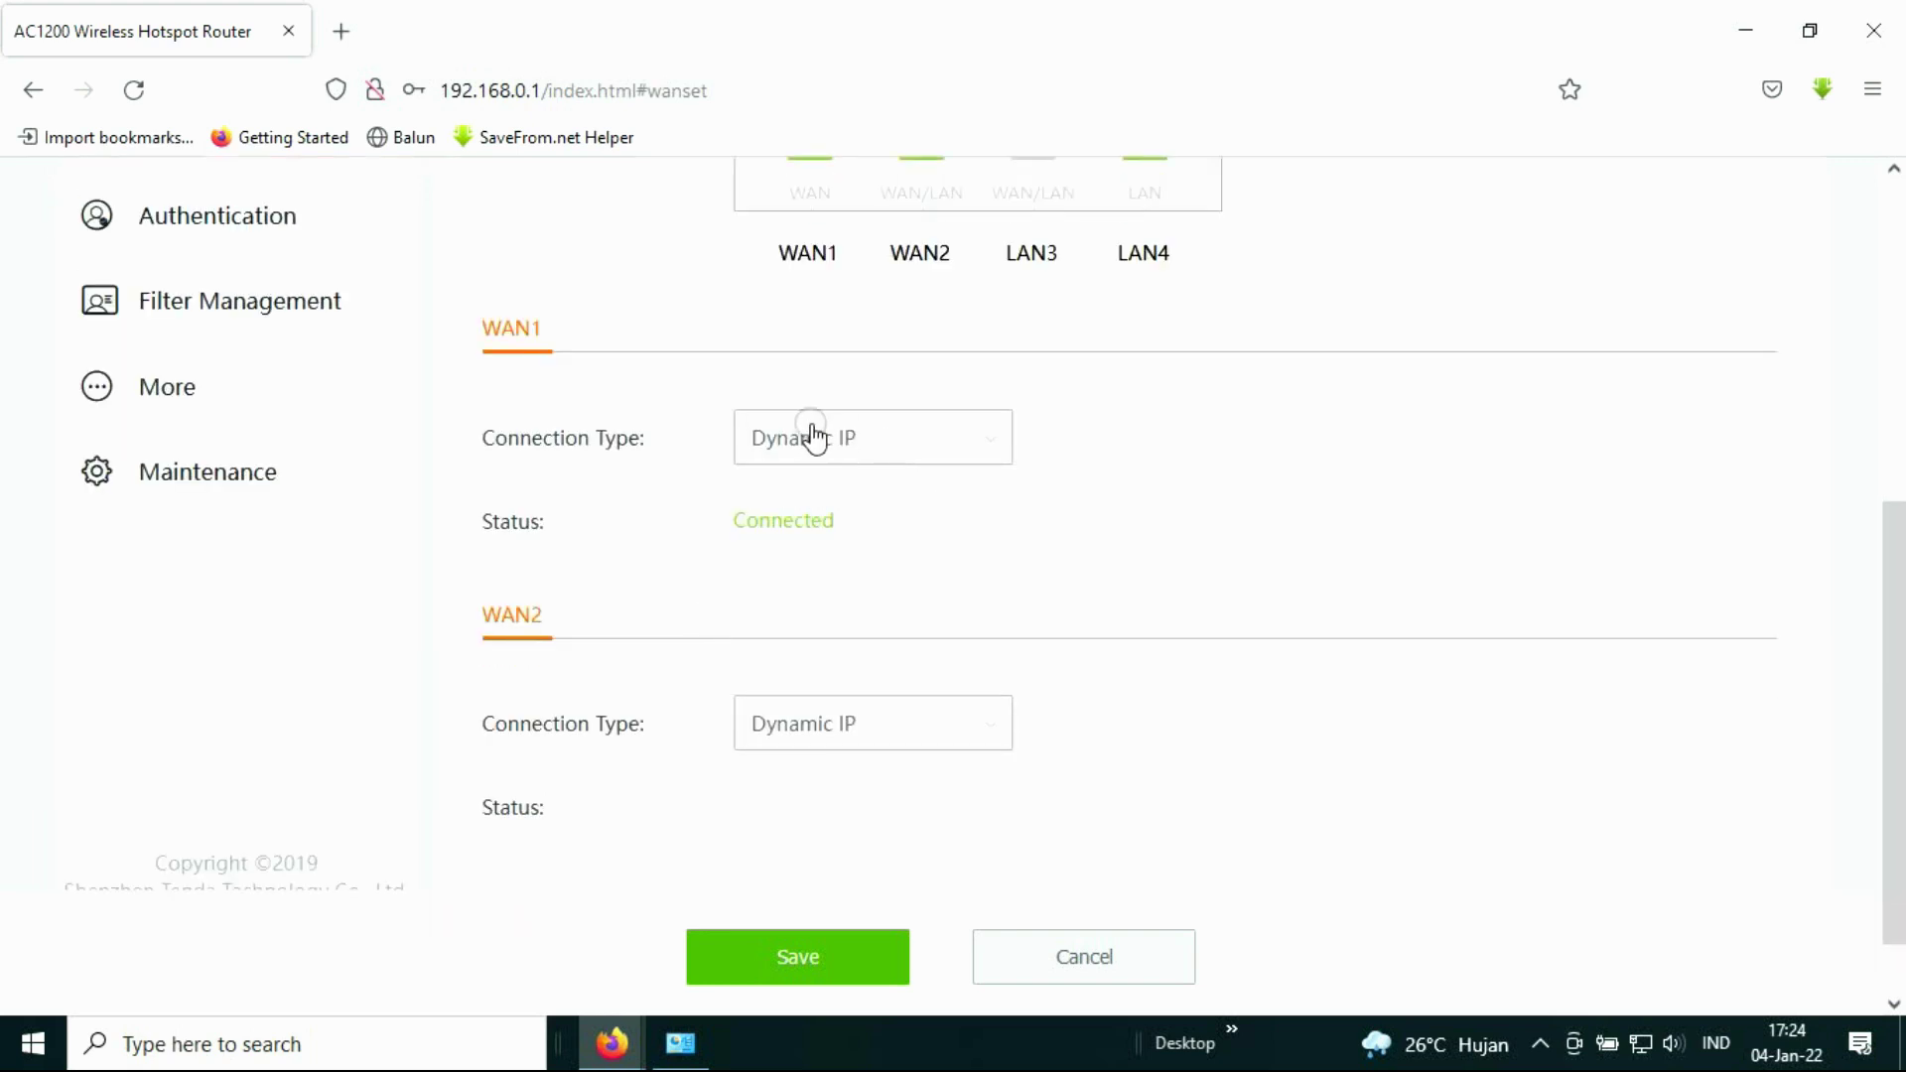
scroll(1067, 693, "down", 1)
Step: Save the 2-WAN-port setting and confirm the router reboot to apply it
left_click(858, 983)
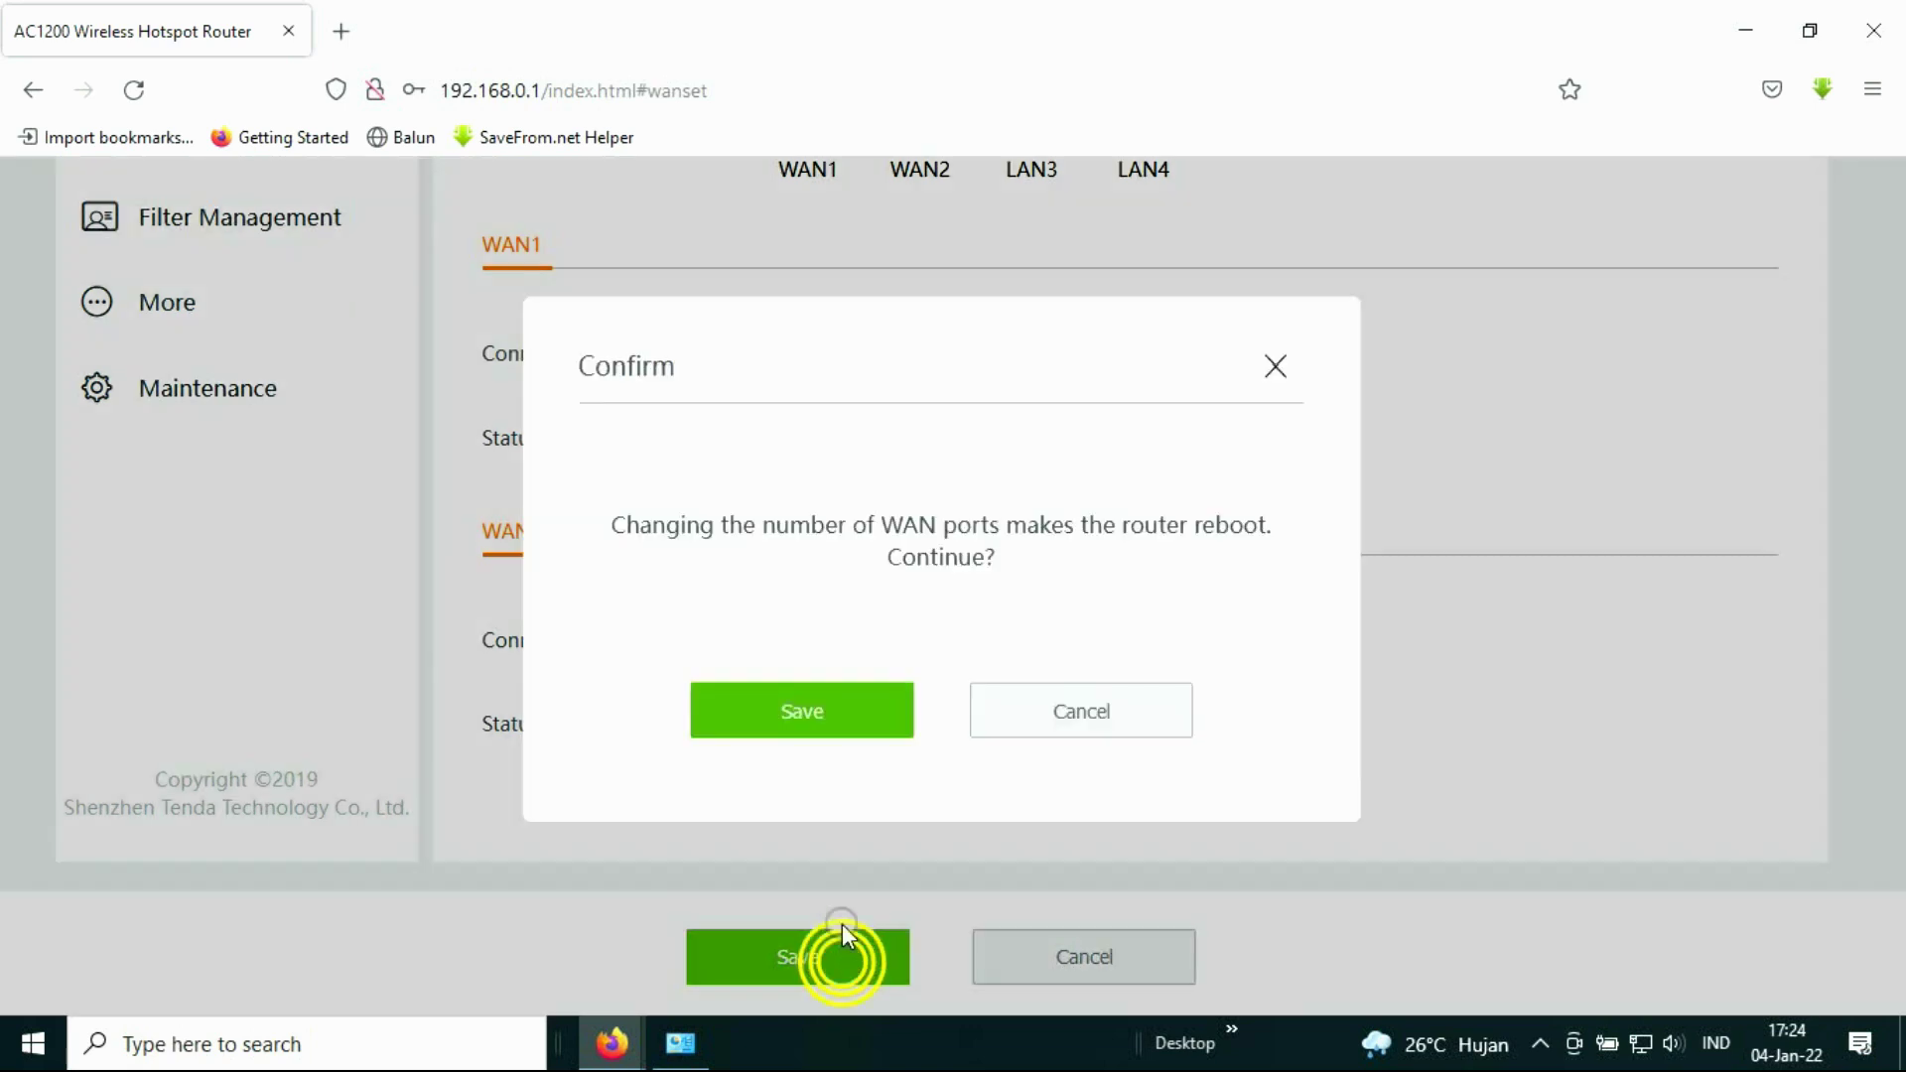
left_click(841, 717)
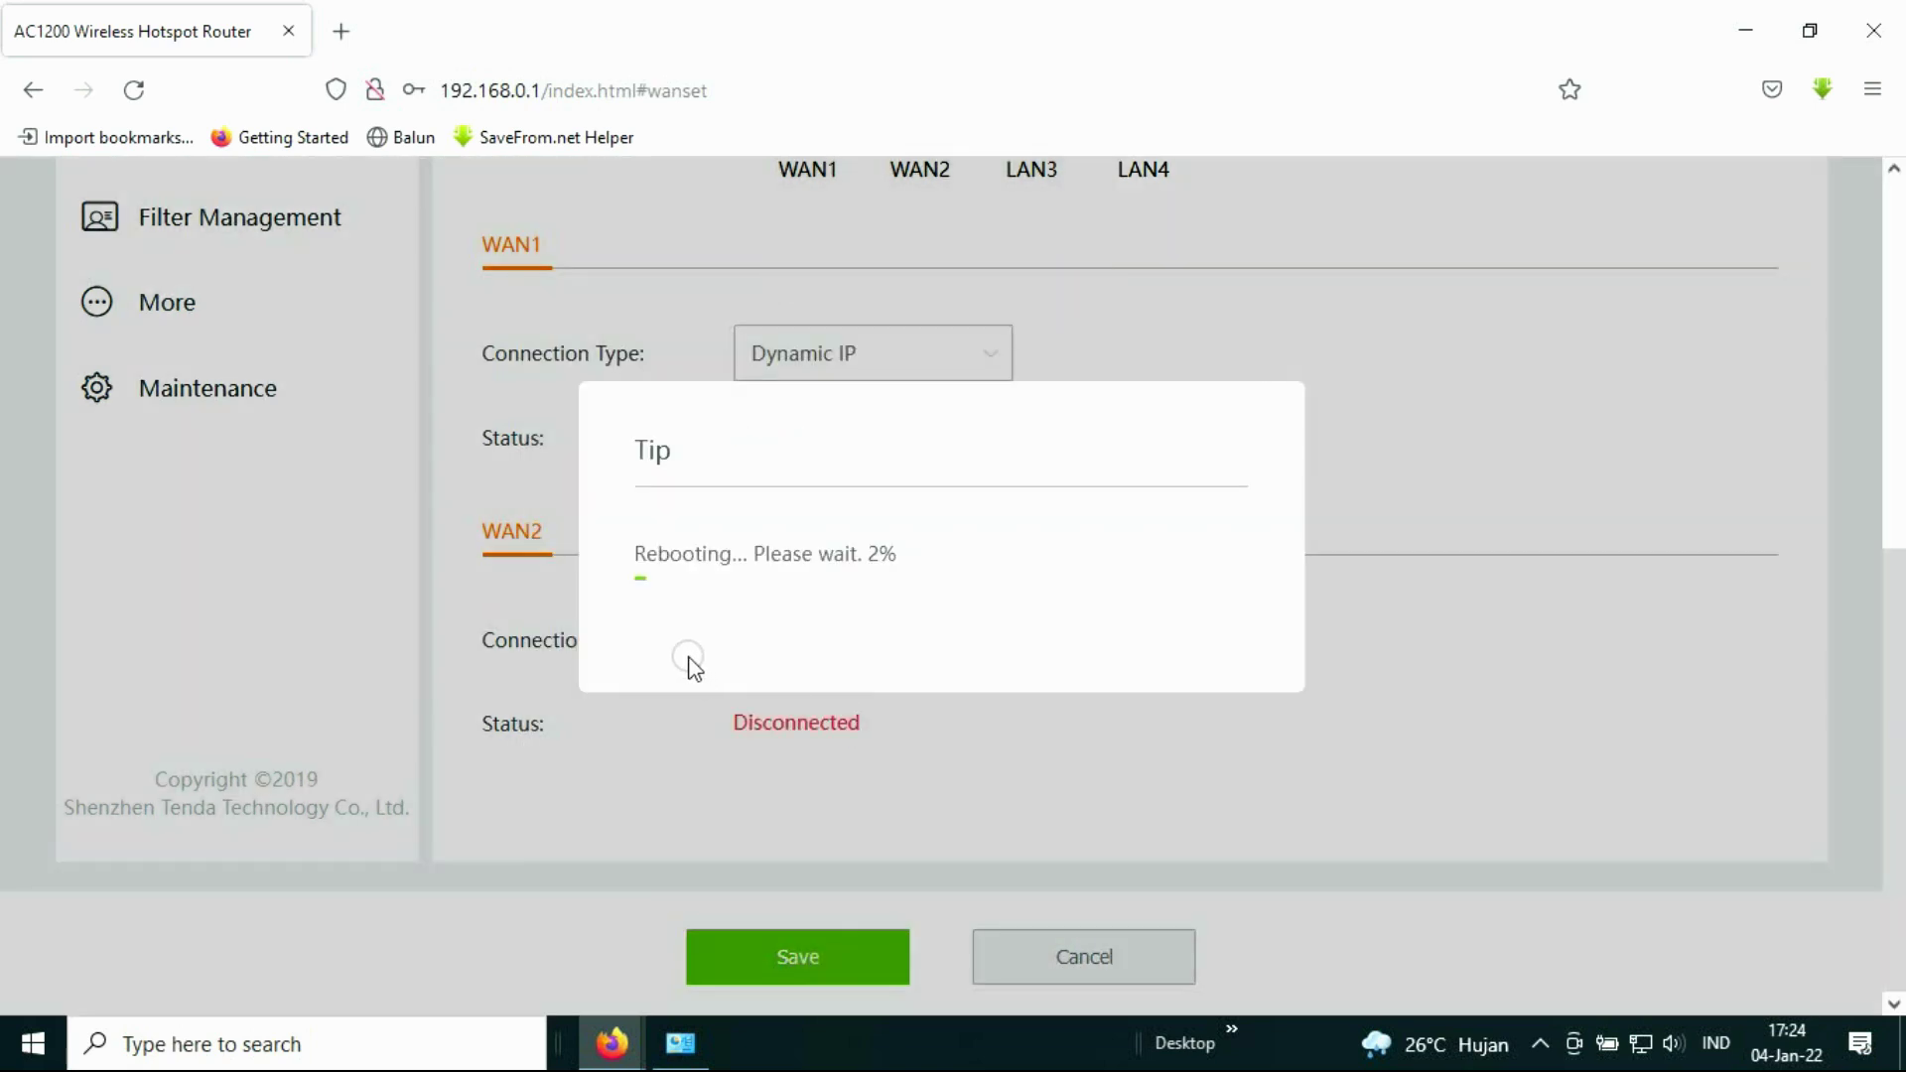
scroll(986, 645, "up", 6)
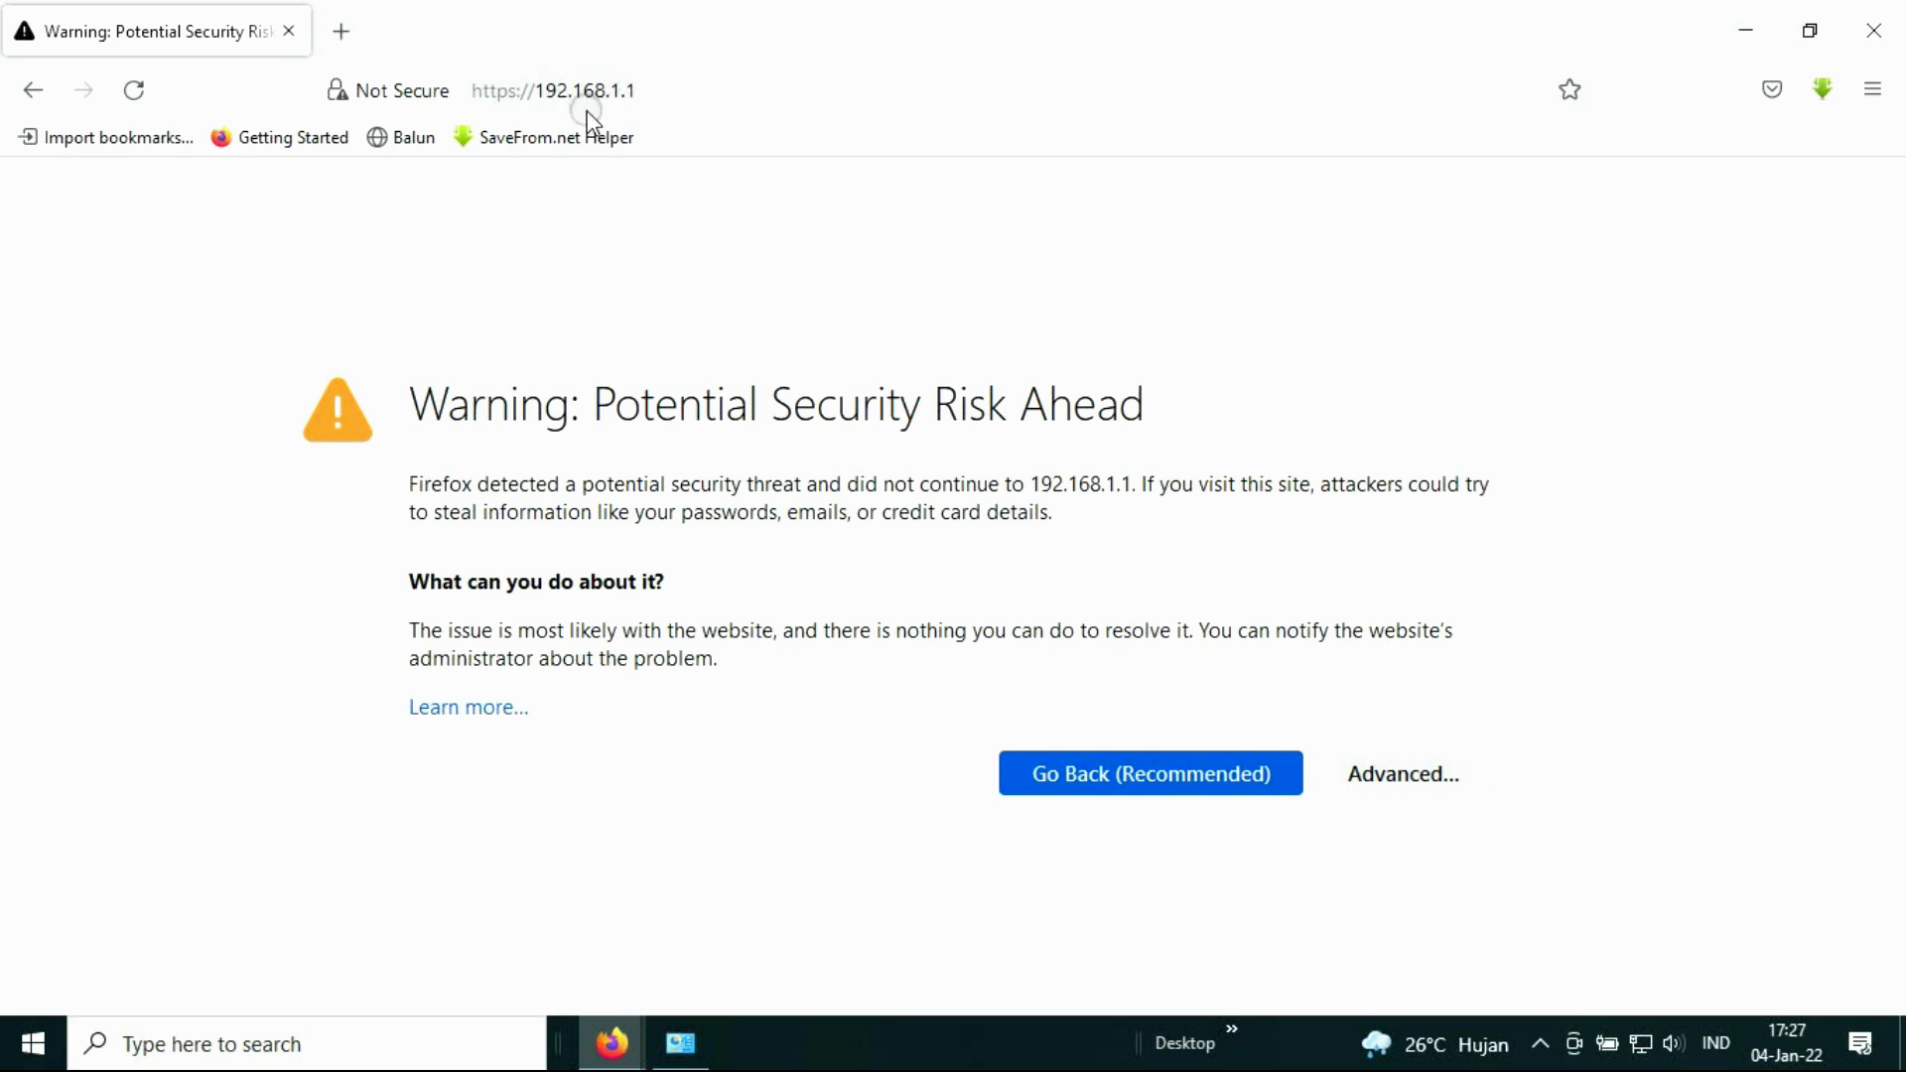
Step: Reload 192.168.1.1, accept the certificate risk, and log in to the Tenda admin page
left_click(661, 91)
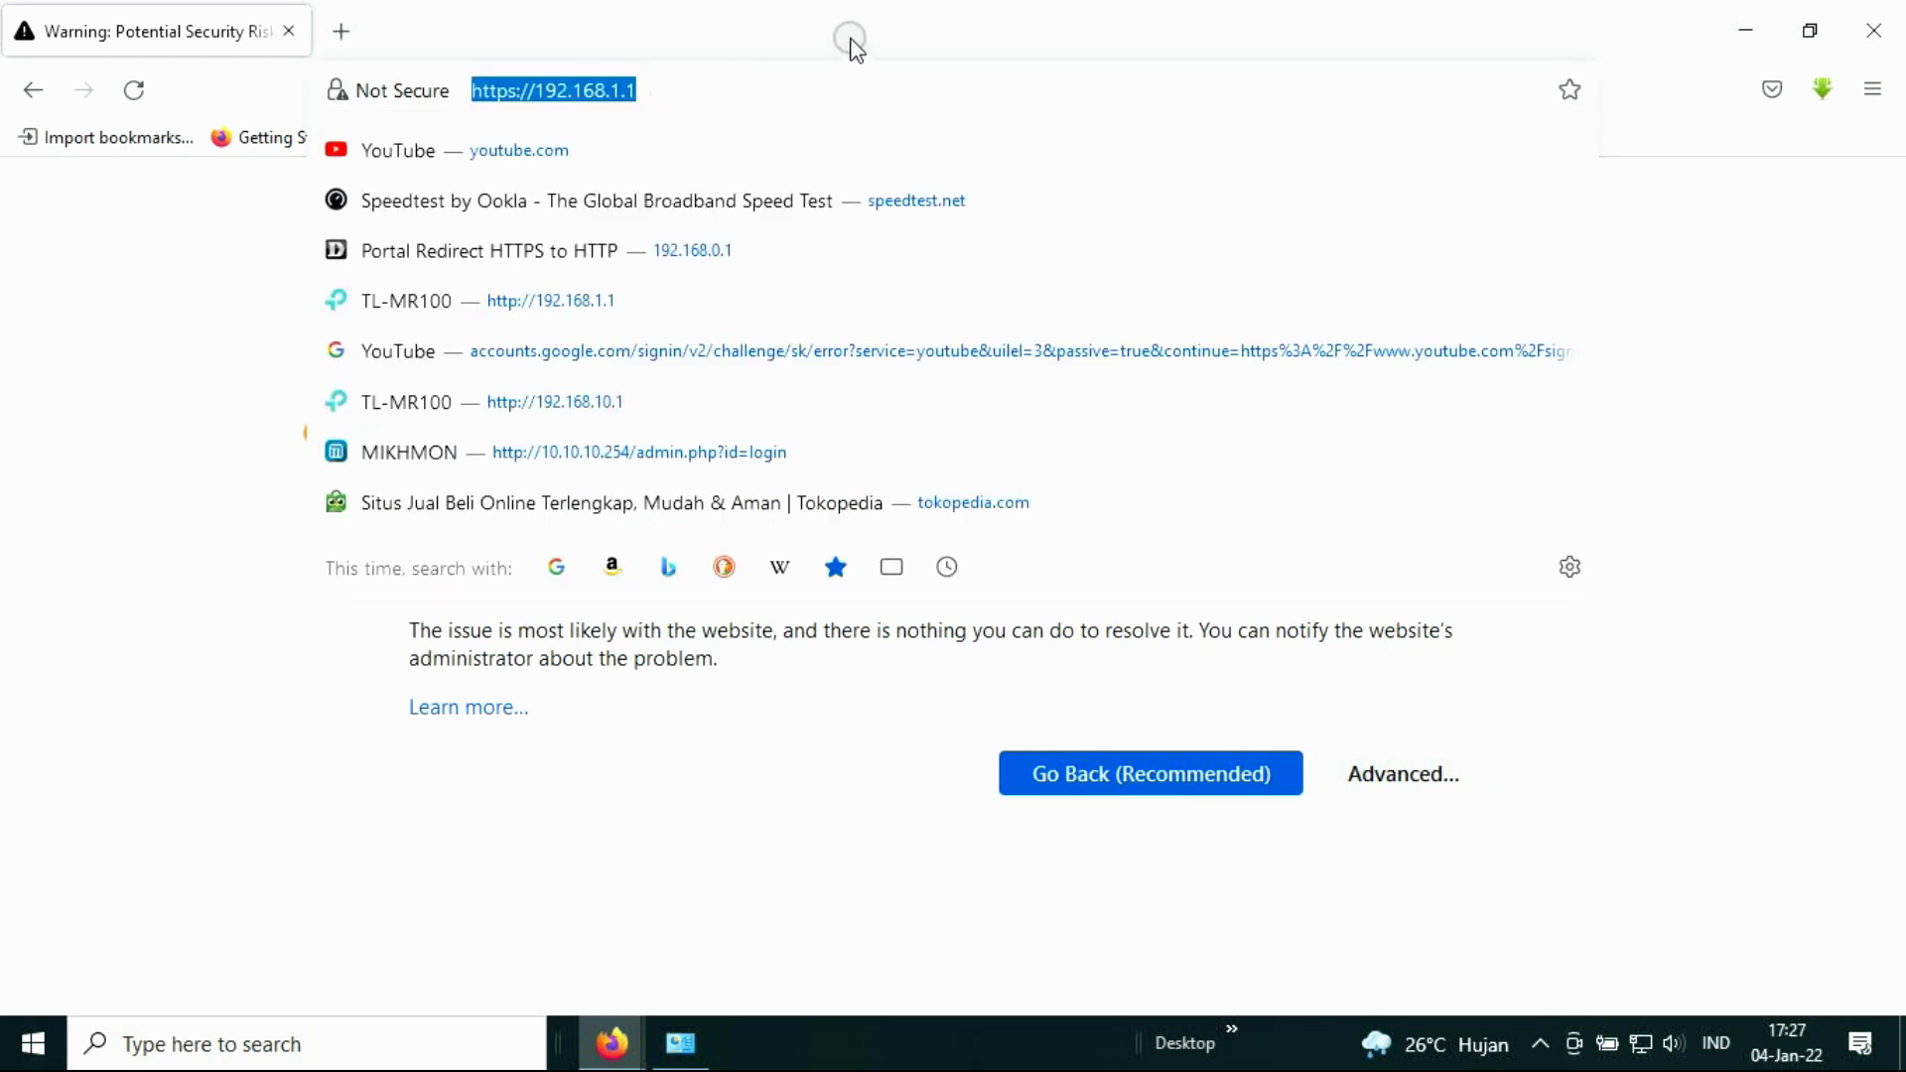
key("Escape")
left_click(1403, 774)
left_click(1263, 927)
left_click(928, 702)
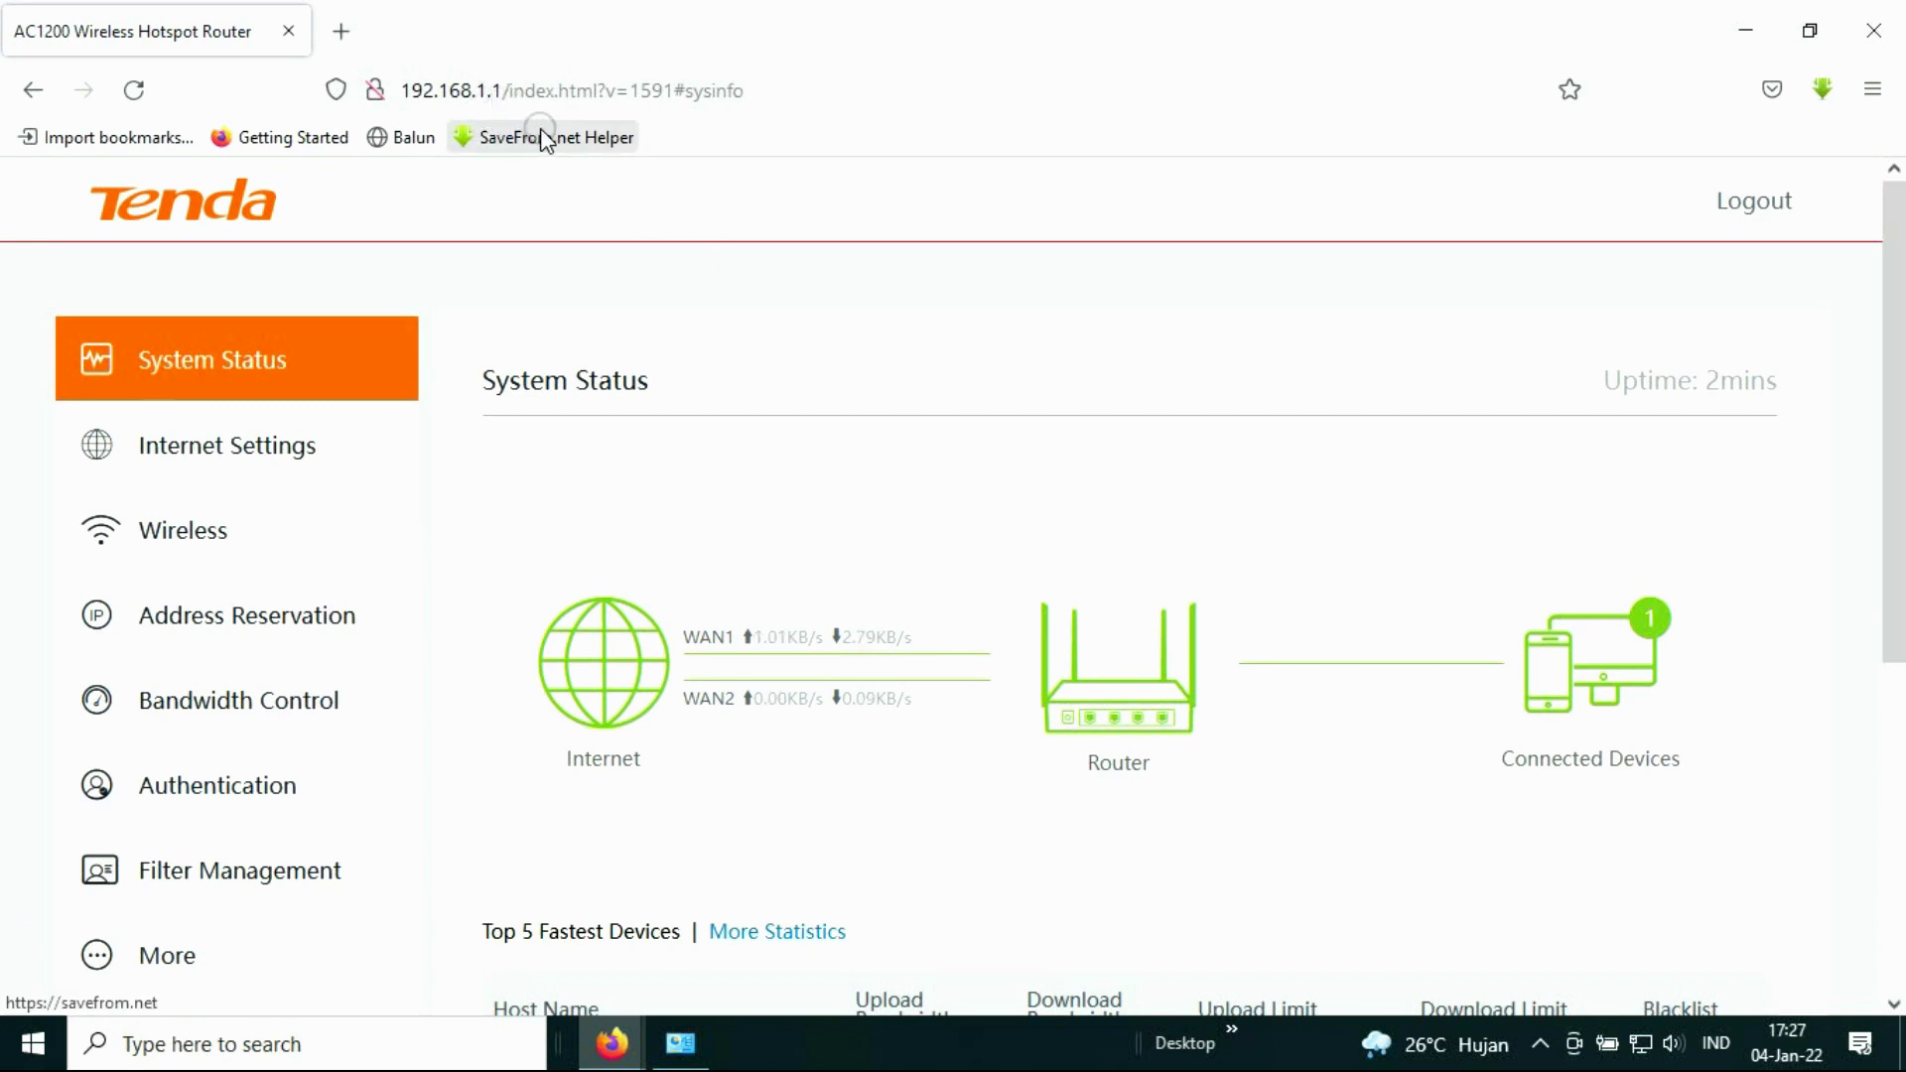
scroll(633, 314, "down", 3)
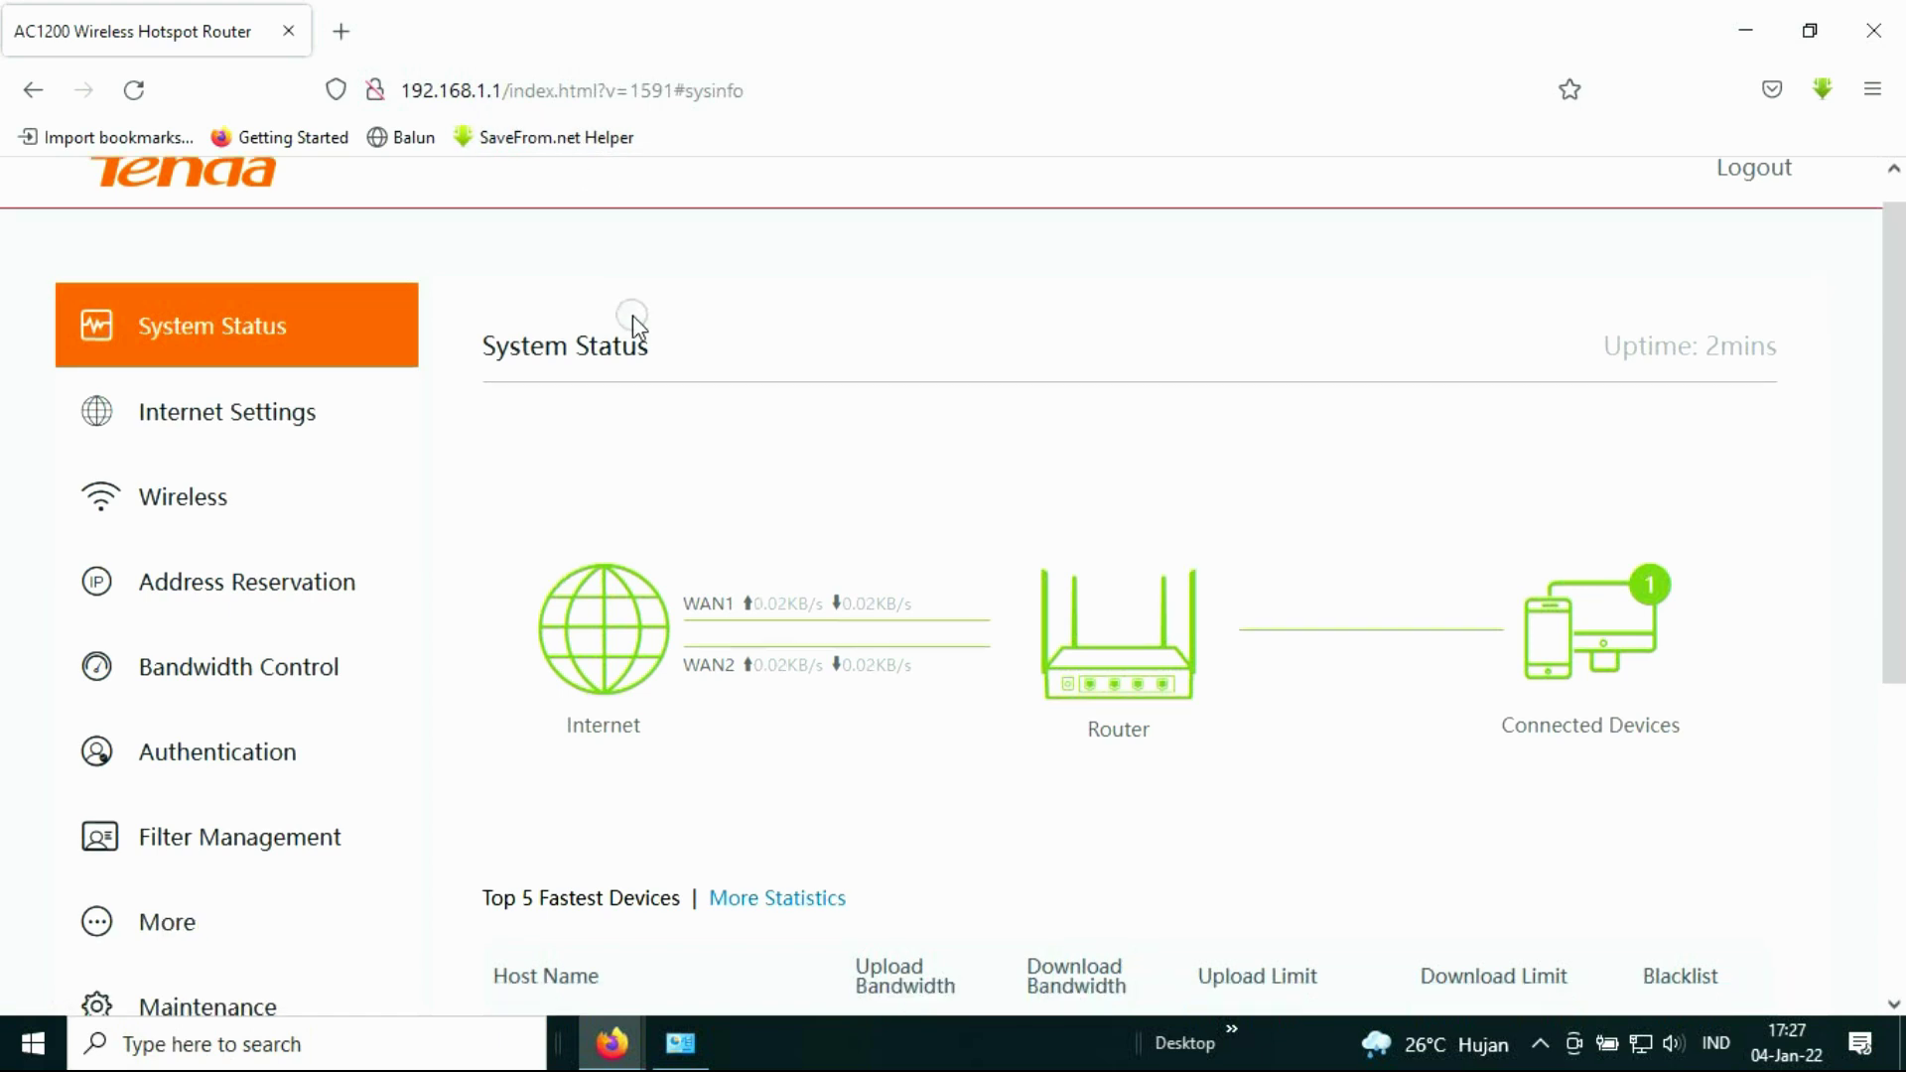
scroll(649, 325, "down", 8)
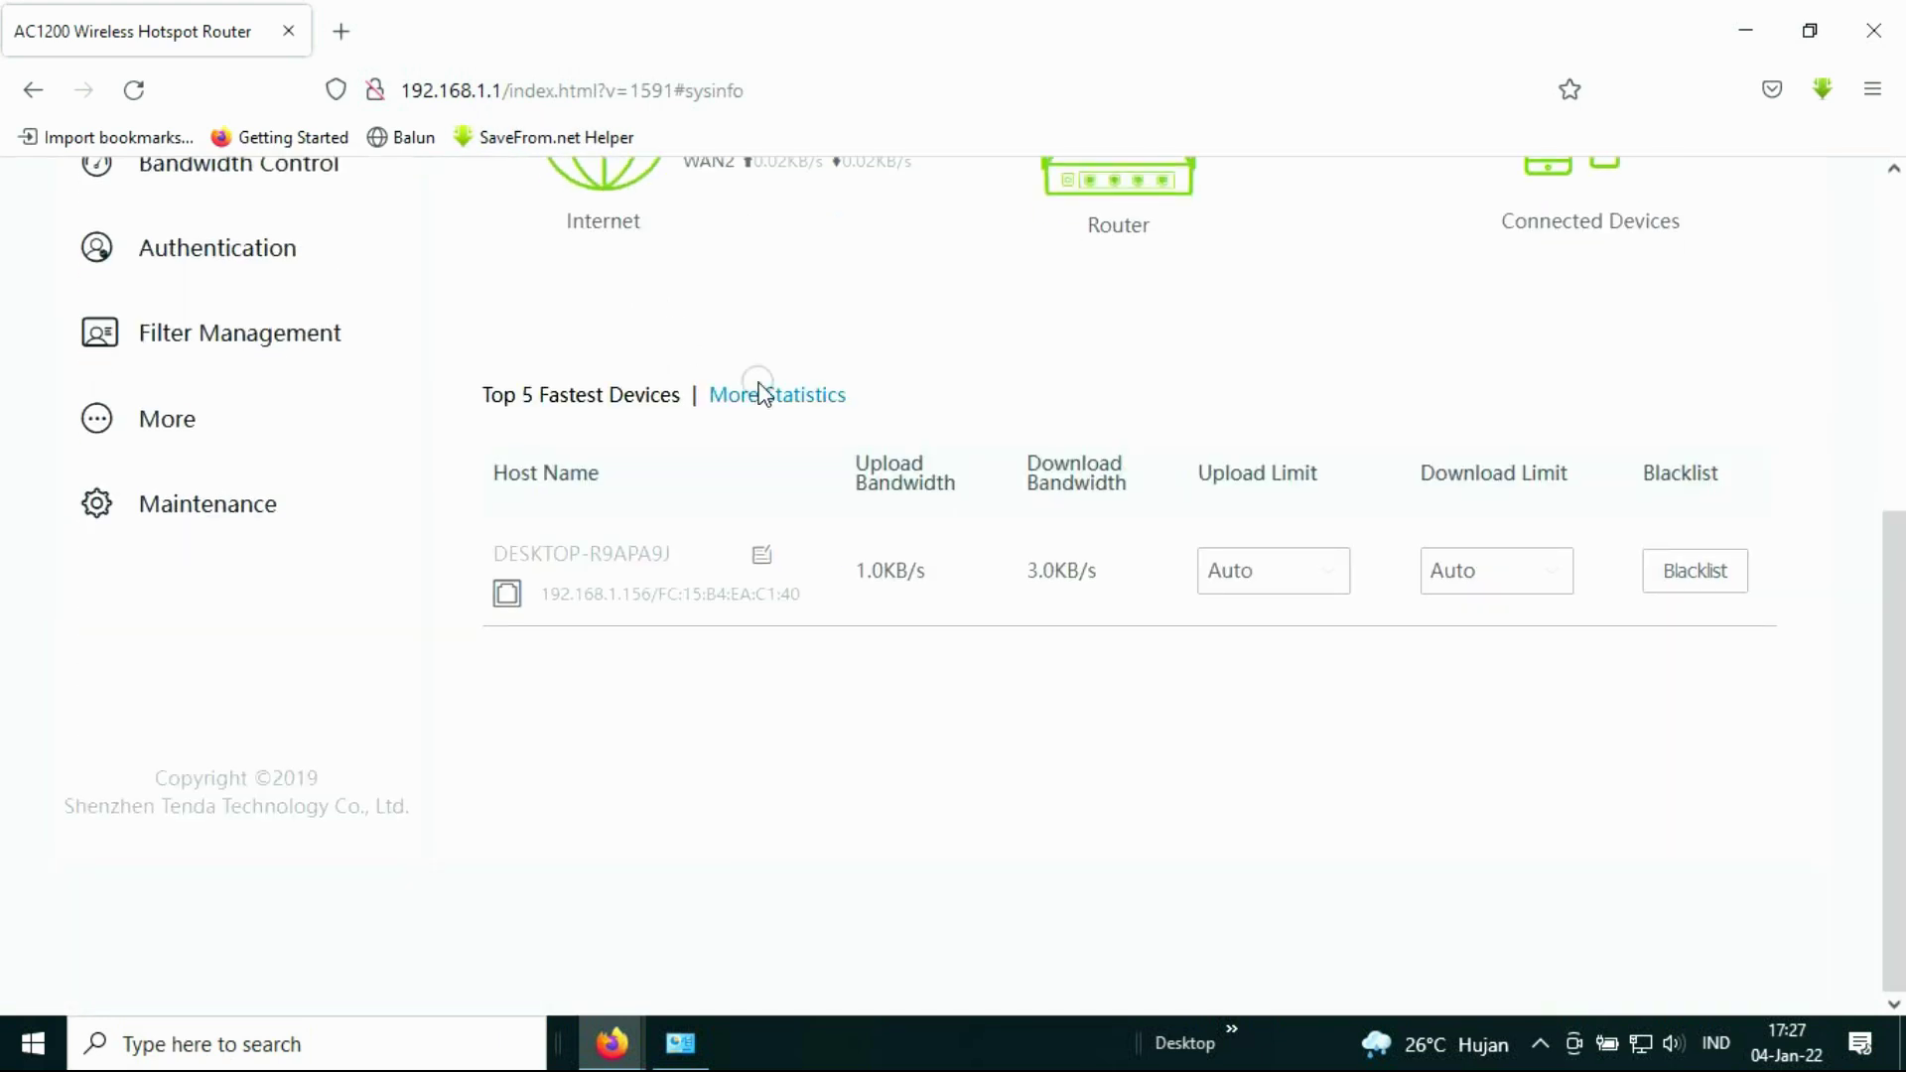
scroll(770, 476, "up", 3)
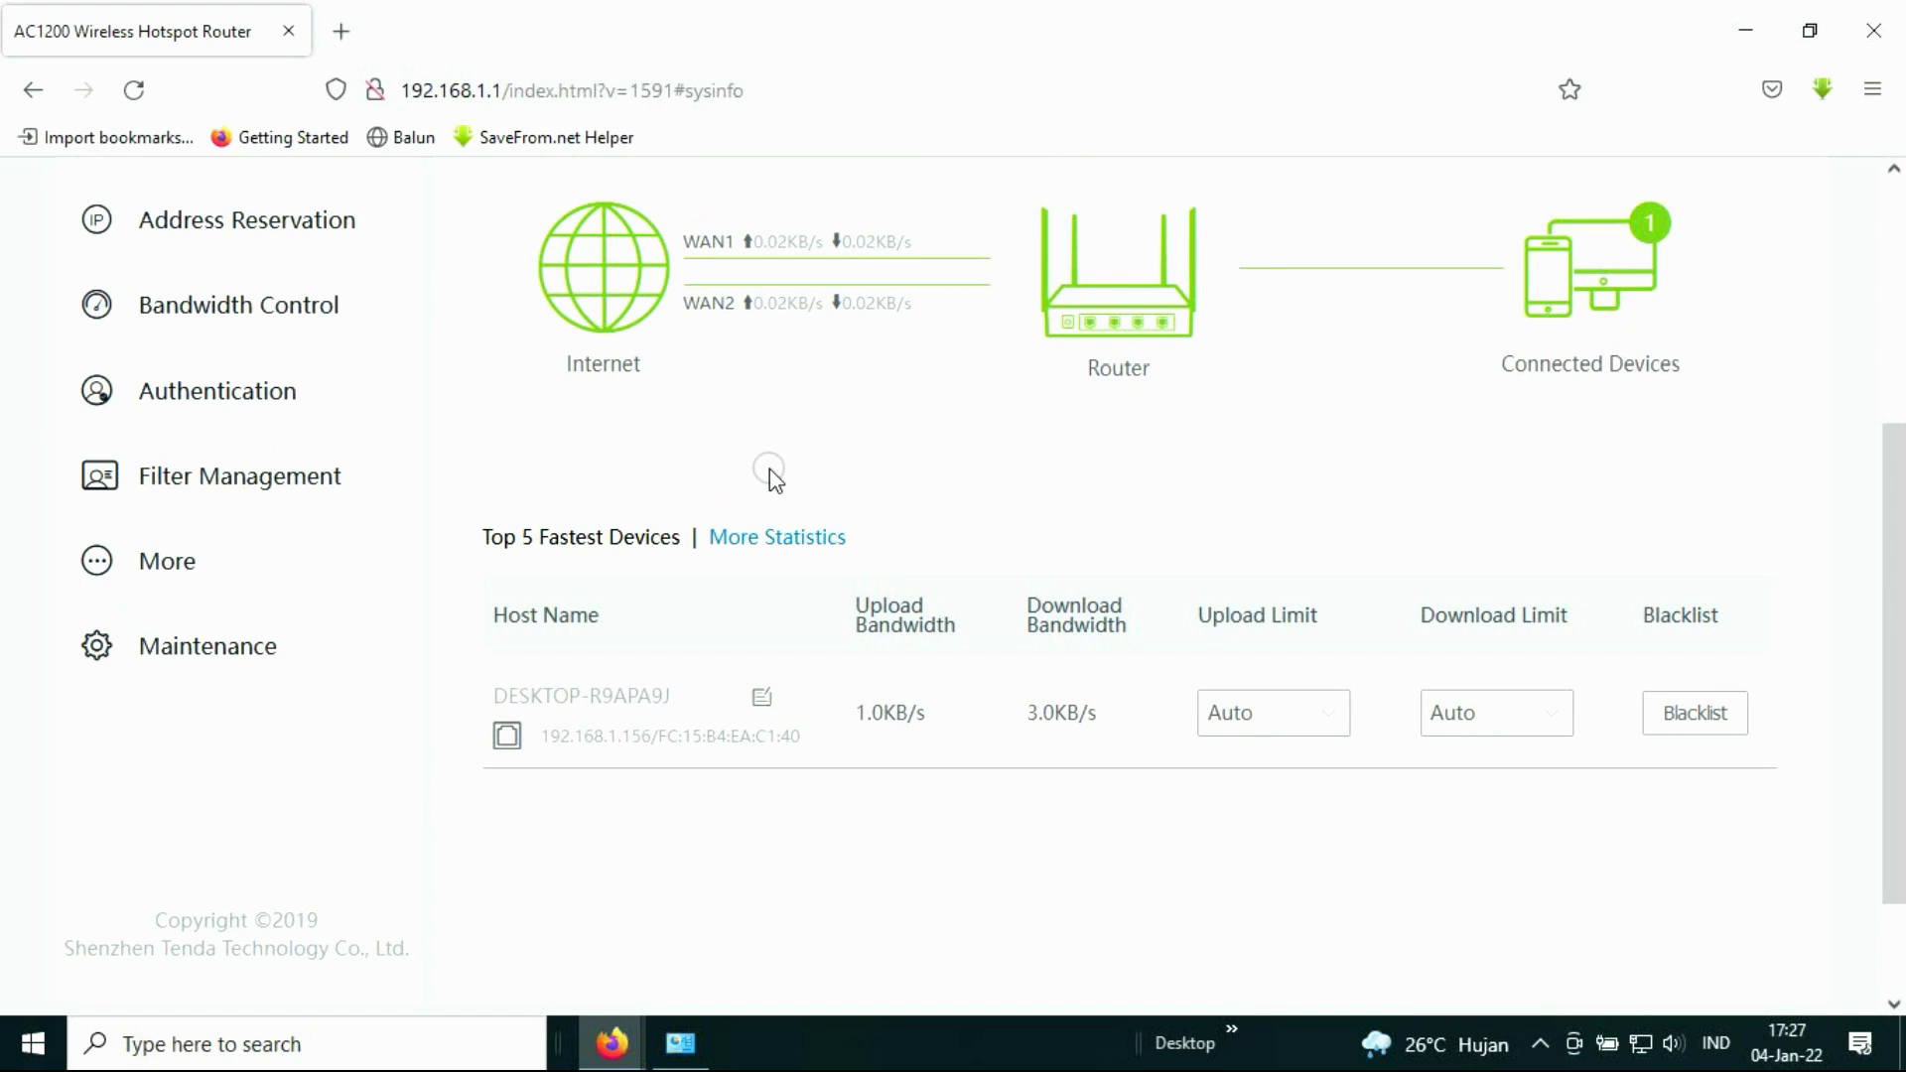
scroll(771, 471, "up", 8)
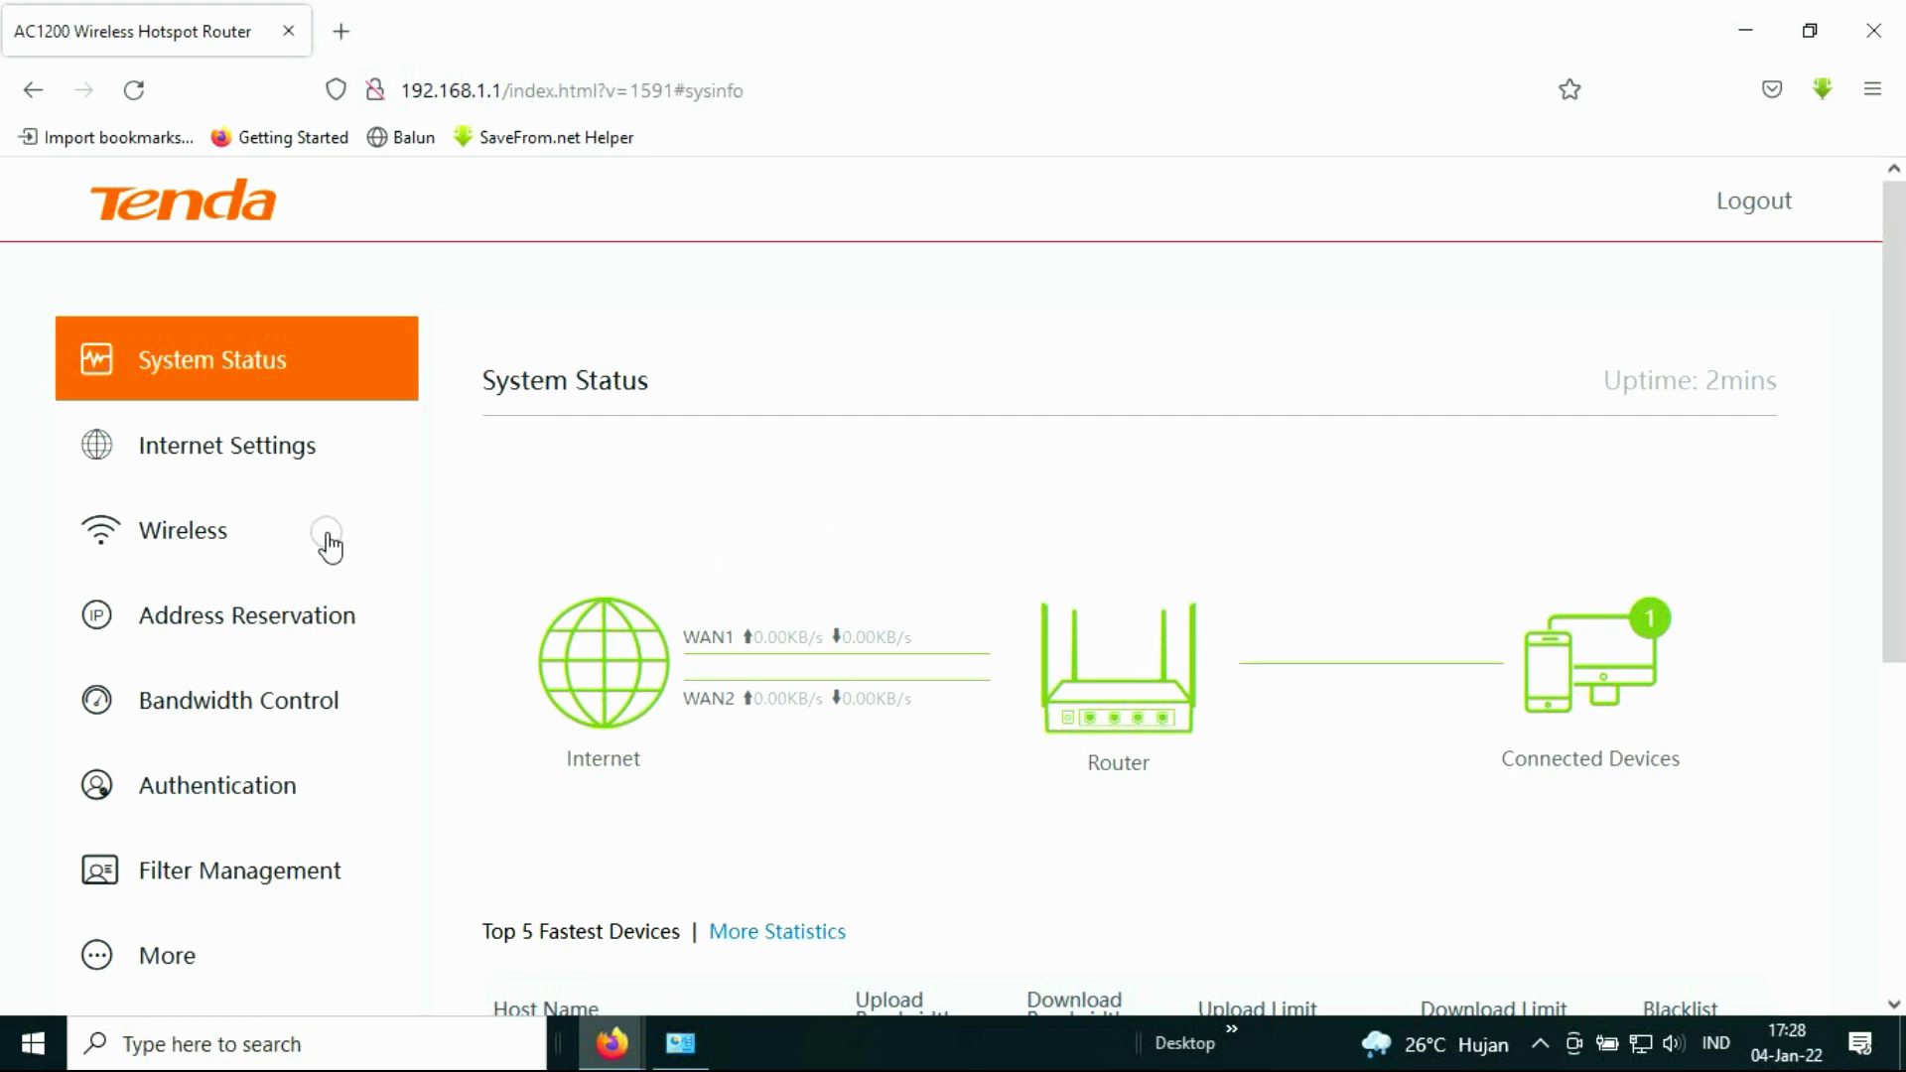
Step: Verify WAN Ports is still 2, then view Wireless Settings for Tenda_7F5550
left_click(253, 449)
scroll(695, 445, "down", 2)
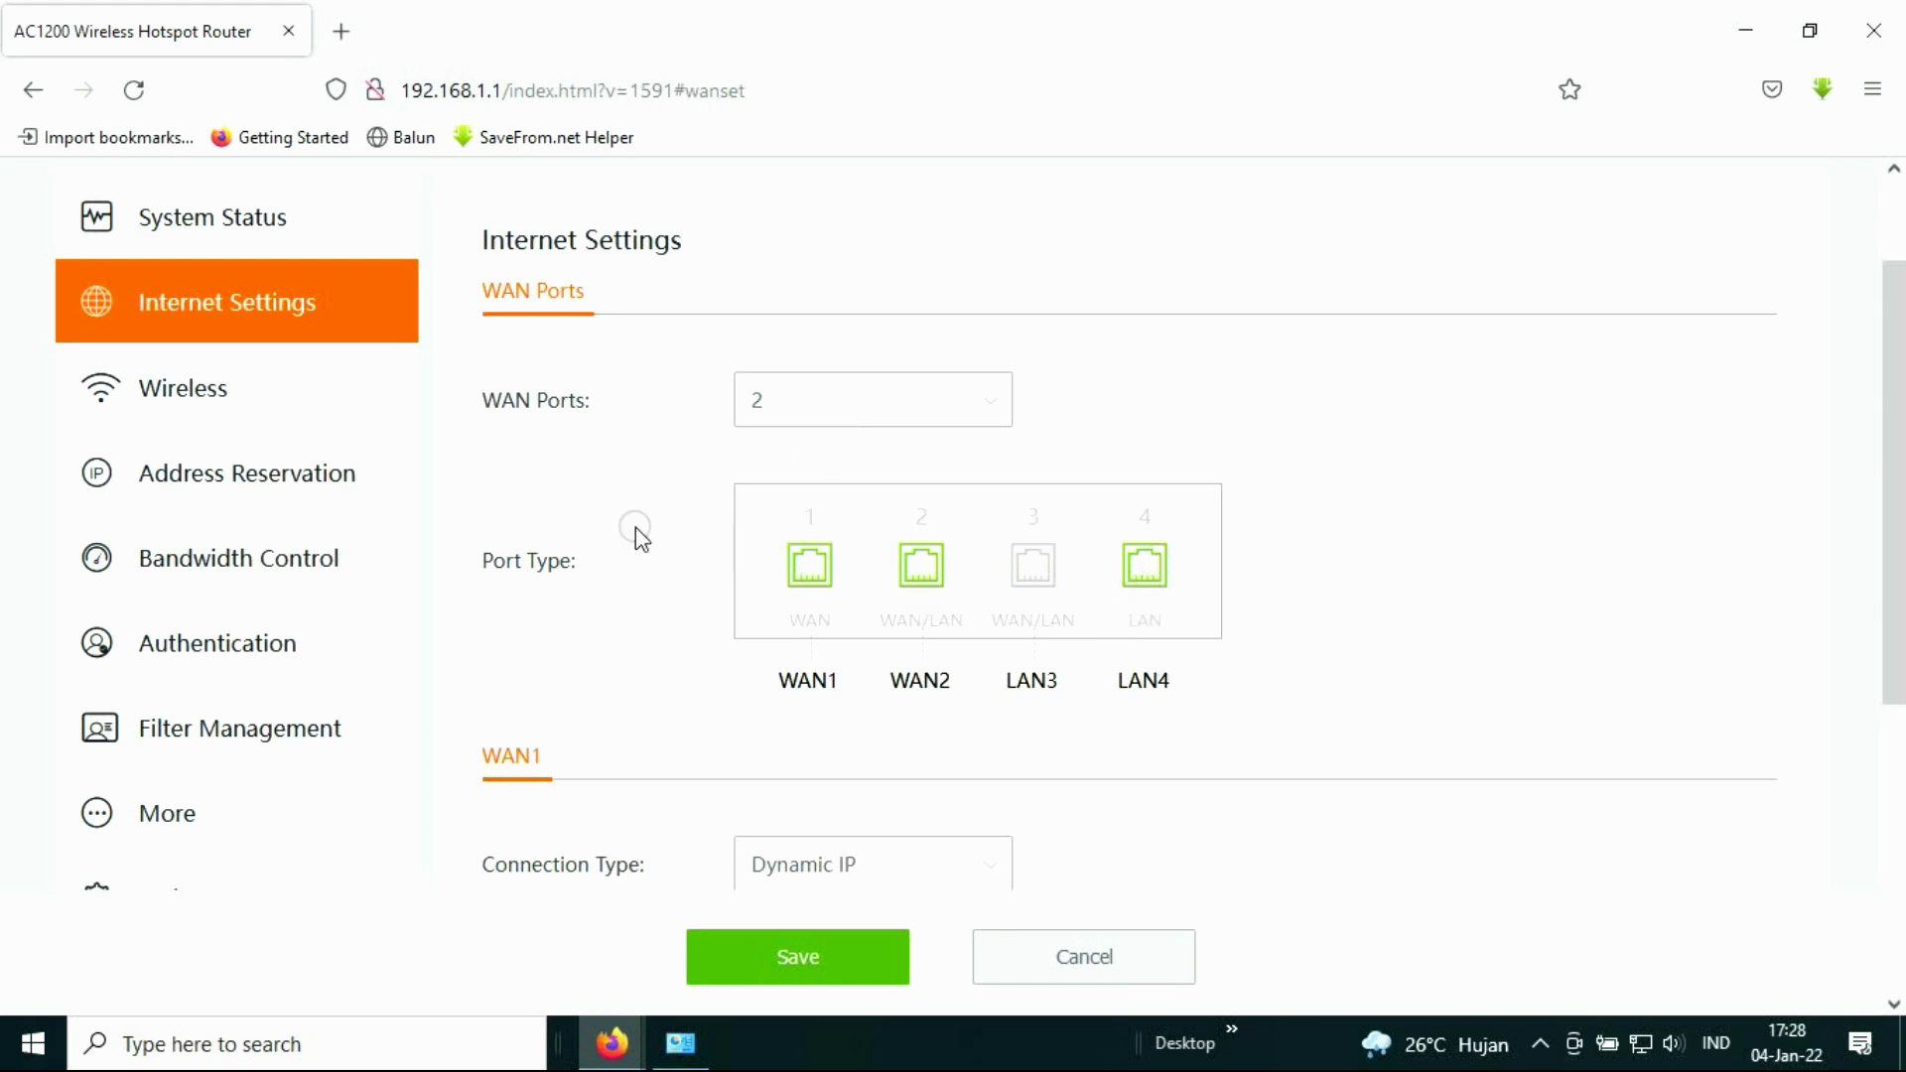
left_click(319, 475)
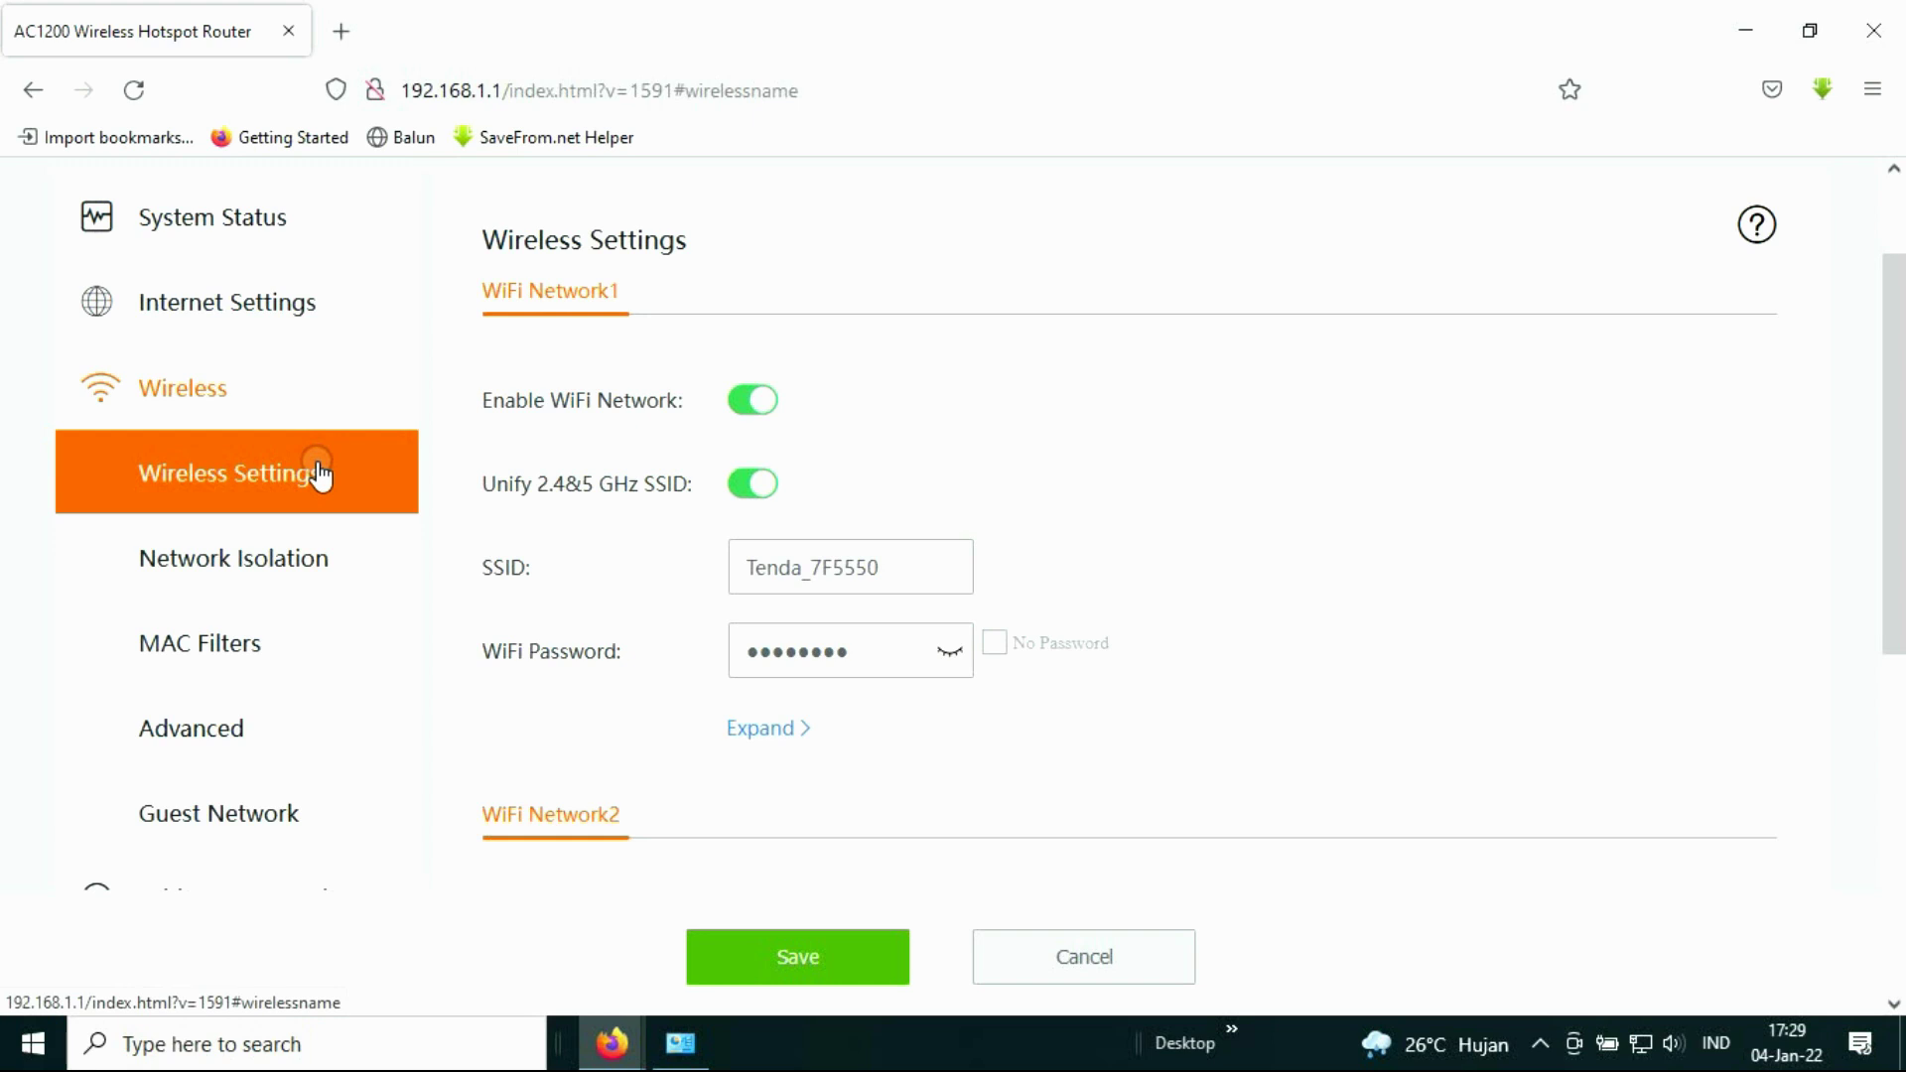
scroll(338, 437, "up", 3)
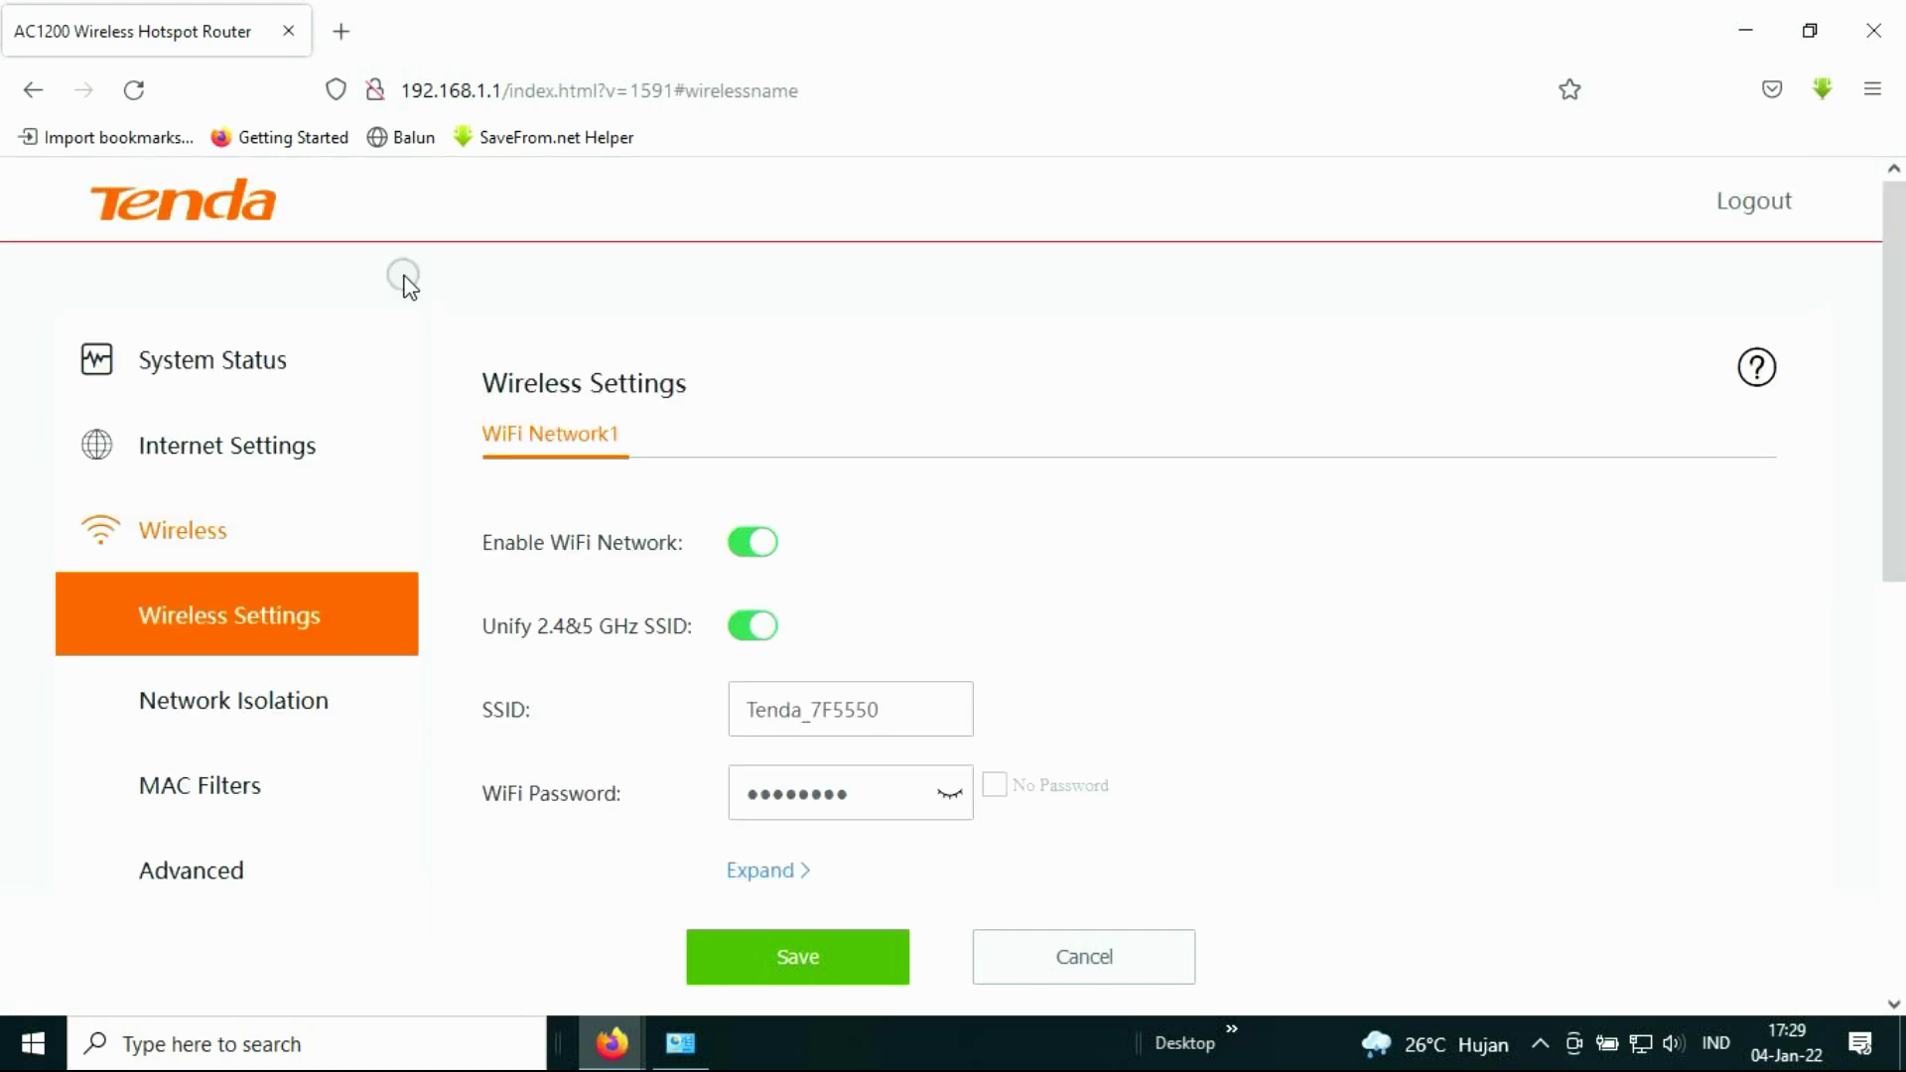